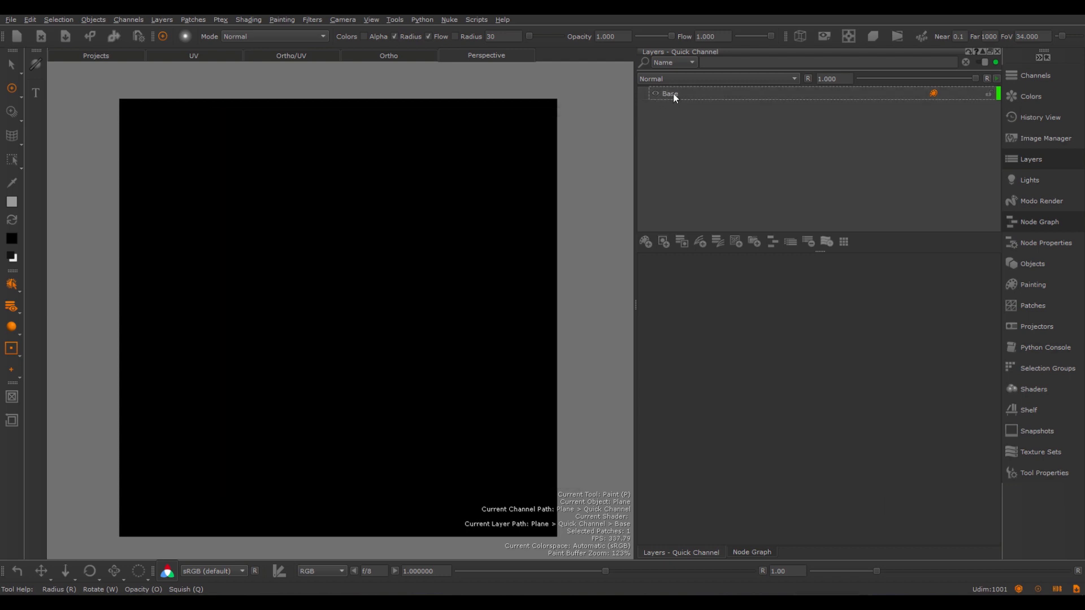
Select the Base layer and check where the Mask Shelf command is offered for layers.
{"action": "left_click", "coordinate": [677, 94]}
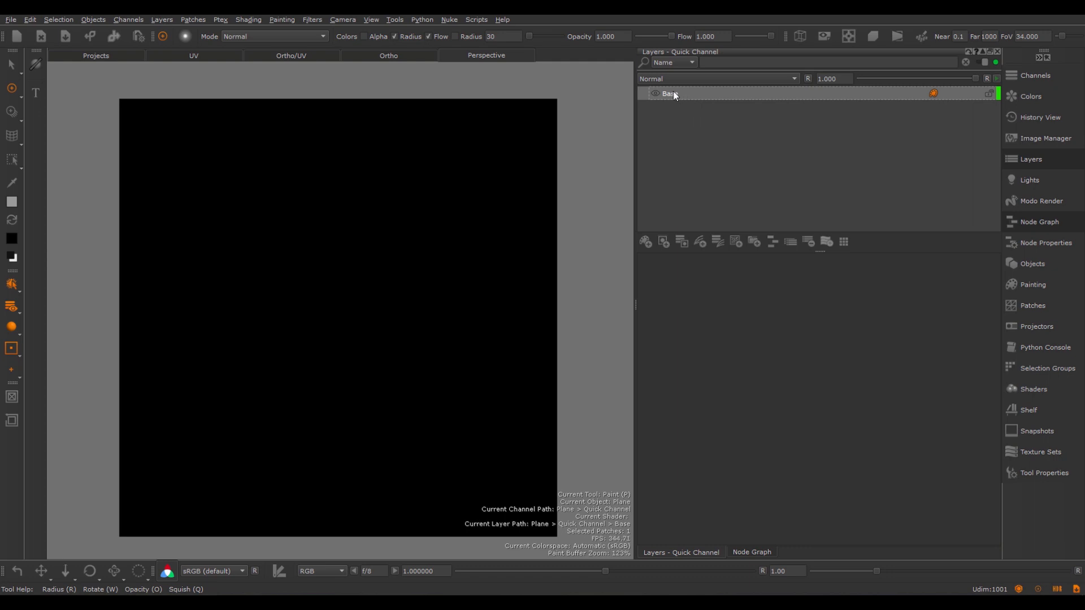
{"action": "right_click", "coordinate": [673, 92]}
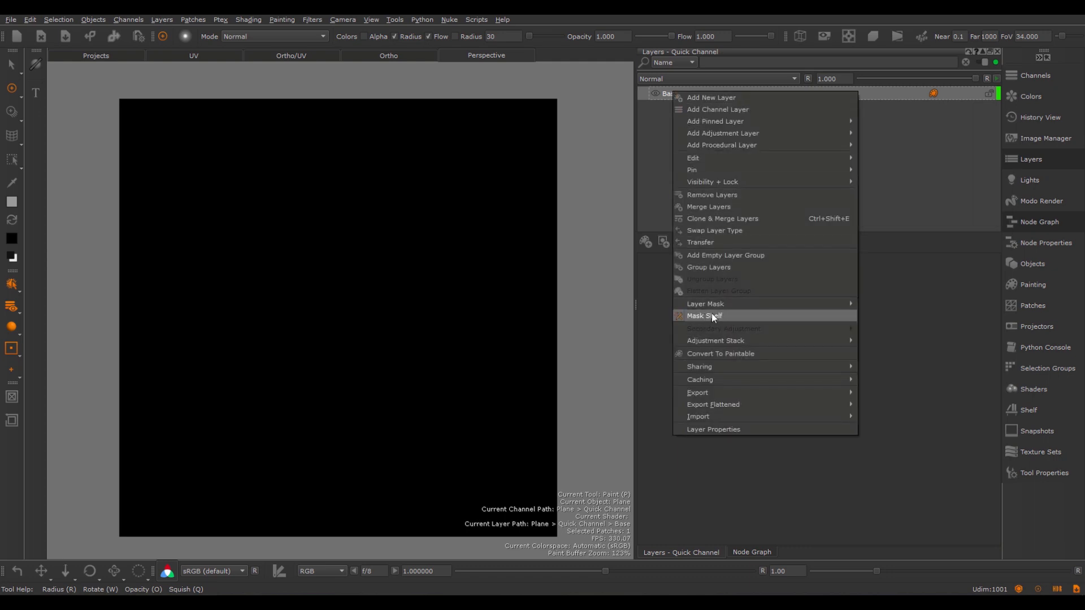
{"action": "mouse_move", "coordinate": [710, 305]}
{"action": "key", "text": "Escape"}
{"action": "left_click", "coordinate": [159, 19]}
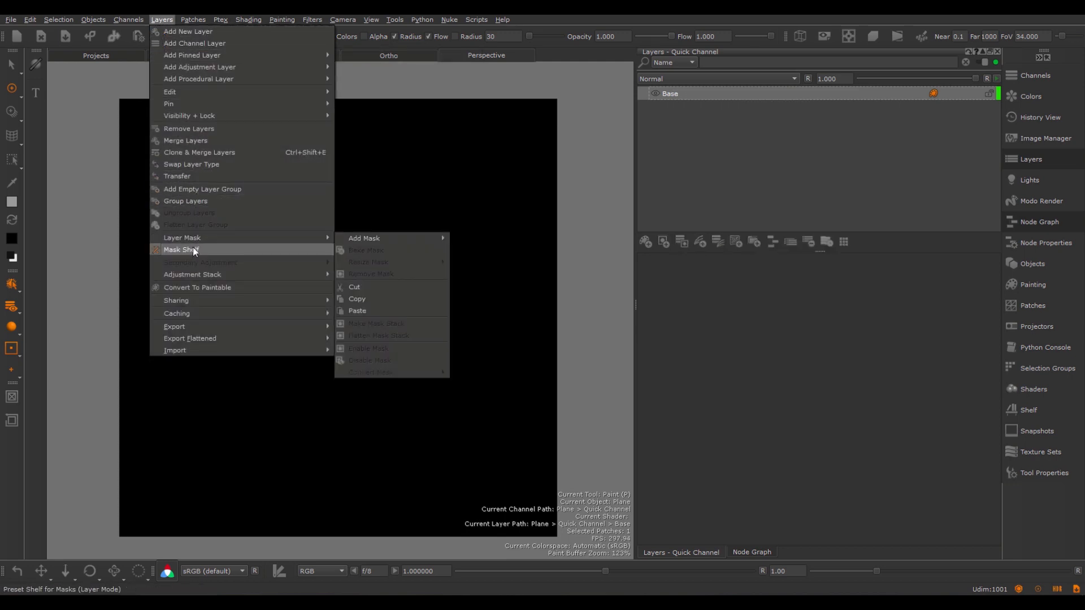
{"action": "key", "text": "Escape"}
Switch to the Node Graph, bring up its Mask Shelf for a look and close the shelf.
{"action": "left_click", "coordinate": [747, 551]}
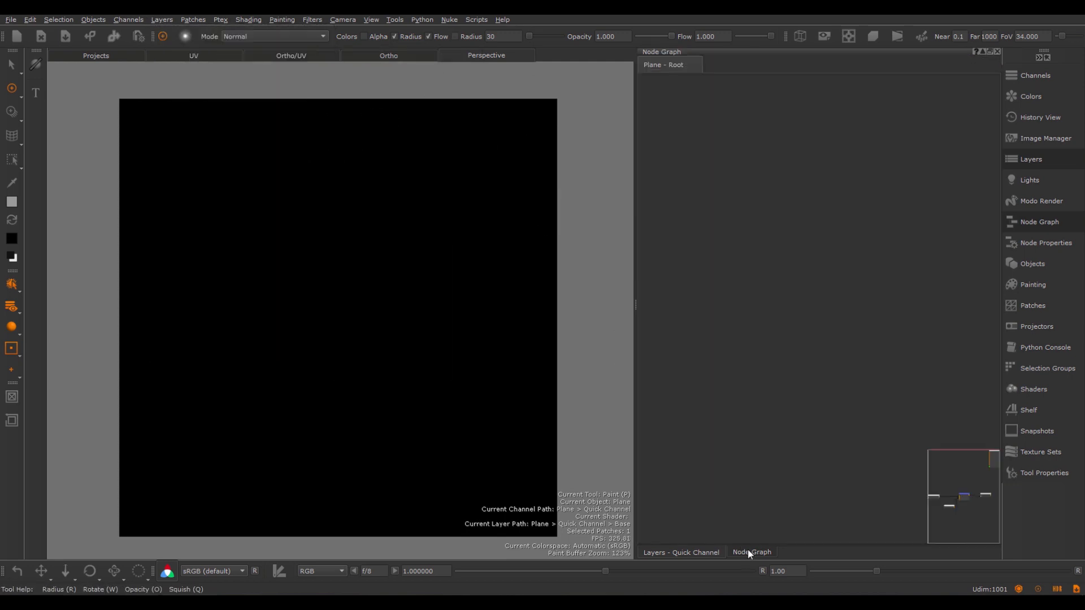
{"action": "right_click", "coordinate": [680, 162]}
{"action": "mouse_move", "coordinate": [693, 222]}
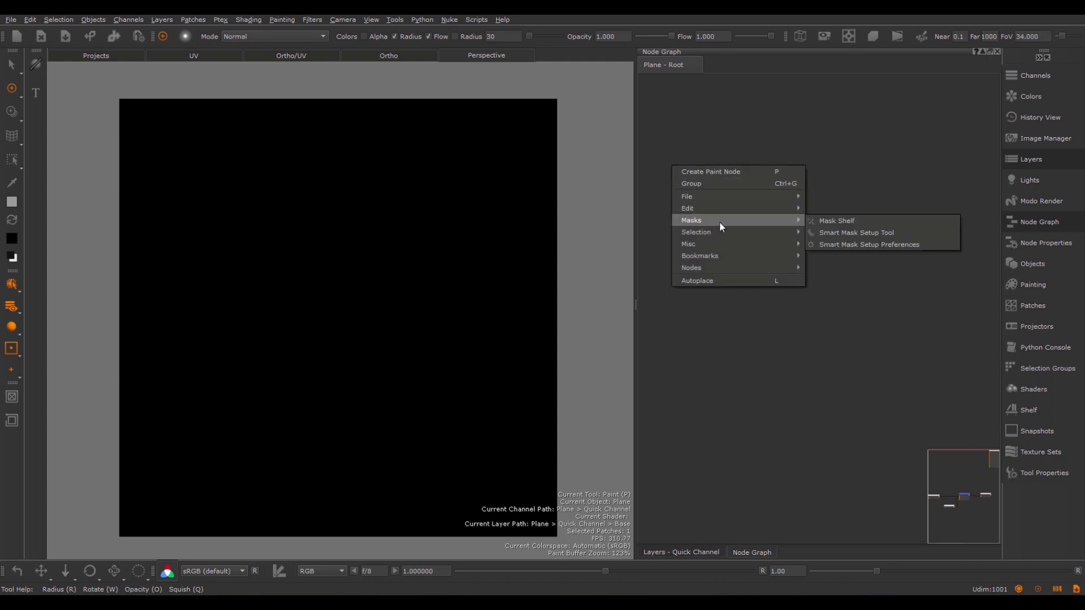
{"action": "left_click", "coordinate": [846, 222]}
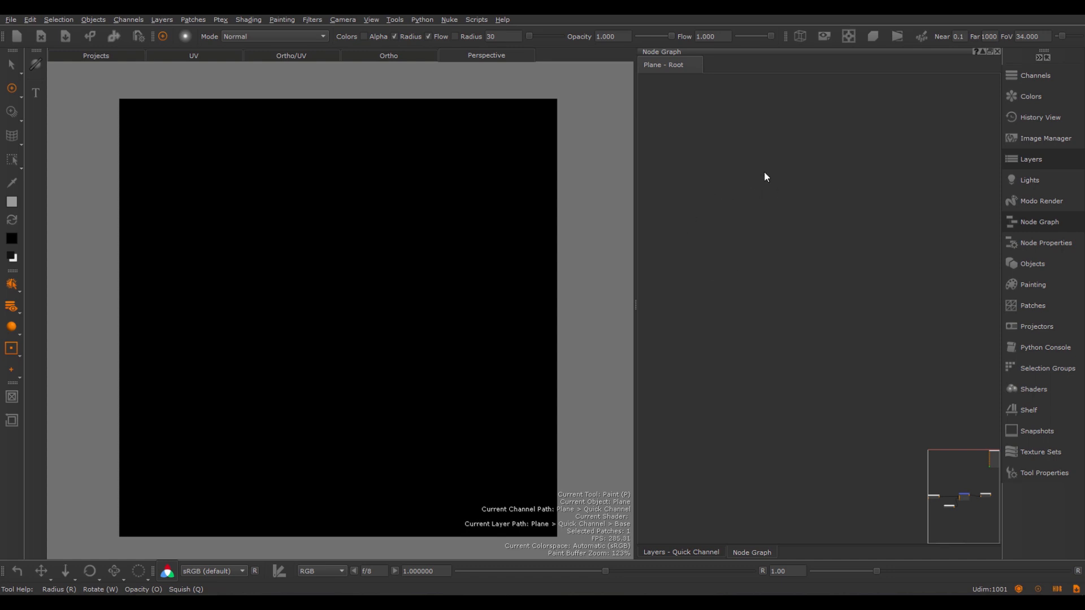
{"action": "right_click", "coordinate": [710, 259]}
{"action": "mouse_move", "coordinate": [735, 268]}
{"action": "left_click", "coordinate": [852, 267]}
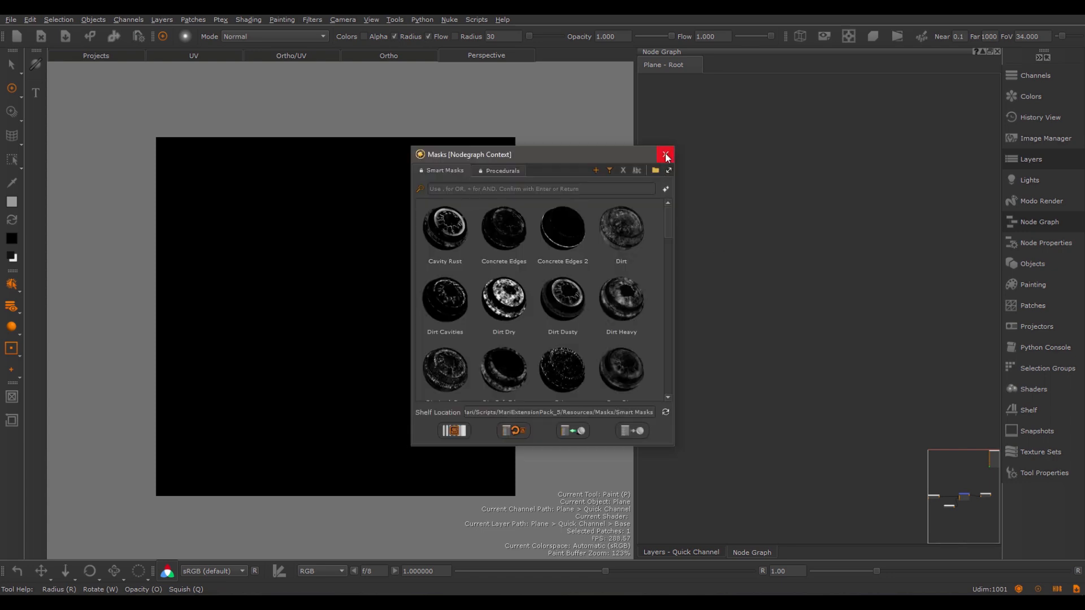
{"action": "left_click", "coordinate": [666, 156]}
Reopen the node graph's Mask Shelf, move and enlarge its window over the viewport until four rows of masks show, and close it.
{"action": "right_click", "coordinate": [673, 161]}
{"action": "mouse_move", "coordinate": [735, 217]}
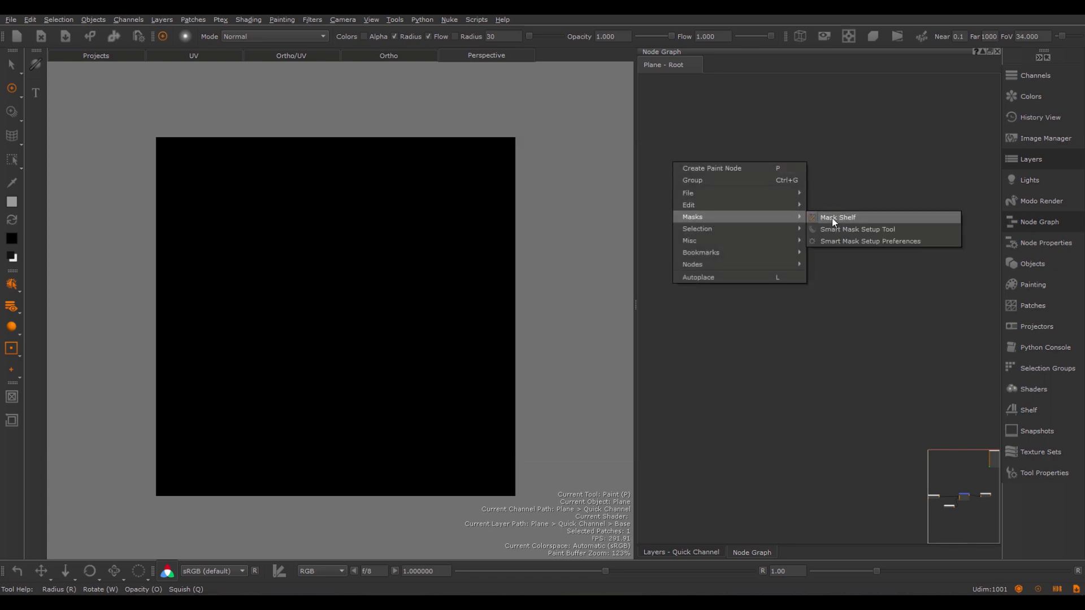
{"action": "left_click", "coordinate": [838, 217]}
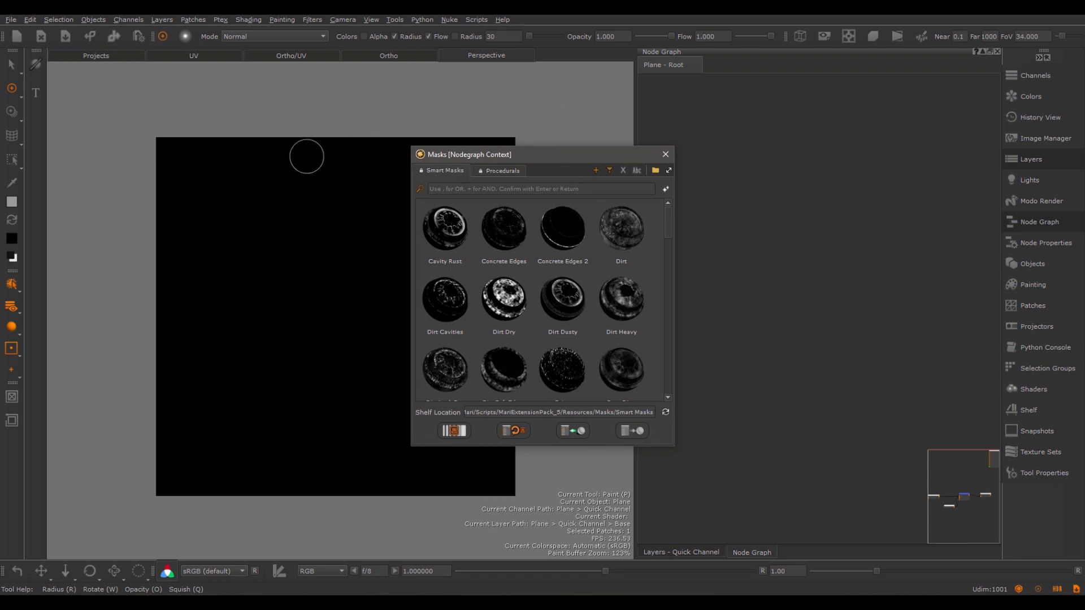
{"action": "mouse_move", "coordinate": [309, 228]}
{"action": "middle_mouse_down", "text": "alt"}
{"action": "mouse_move", "coordinate": [294, 200]}
{"action": "mouse_move", "coordinate": [296, 216]}
{"action": "middle_mouse_up", "text": "alt"}
{"action": "right_click_drag", "start_coordinate": [296, 216], "coordinate": [285, 217], "text": "alt"}
{"action": "middle_click_drag", "start_coordinate": [284, 217], "coordinate": [287, 228], "text": "alt"}
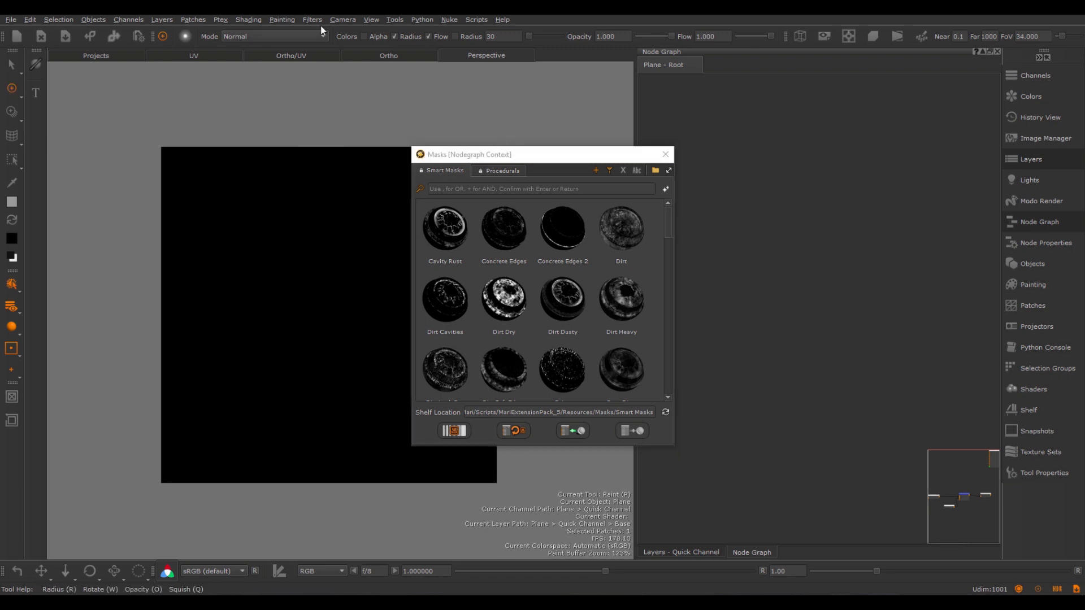
{"action": "left_click", "coordinate": [314, 20]}
{"action": "left_click", "coordinate": [341, 20]}
{"action": "left_click_drag", "start_coordinate": [588, 148], "coordinate": [294, 140]}
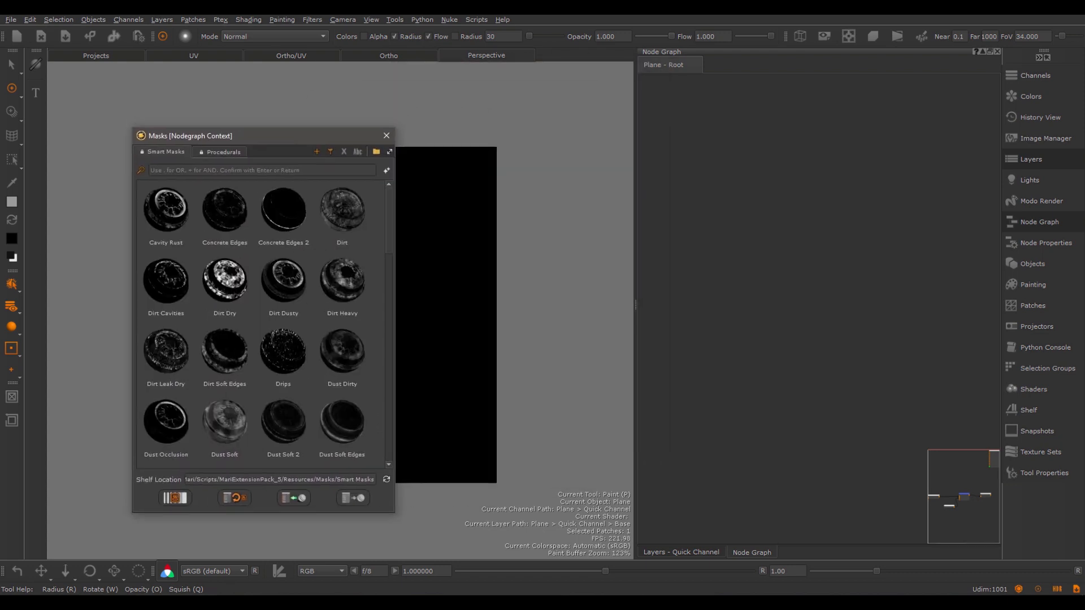
{"action": "left_click", "coordinate": [386, 135]}
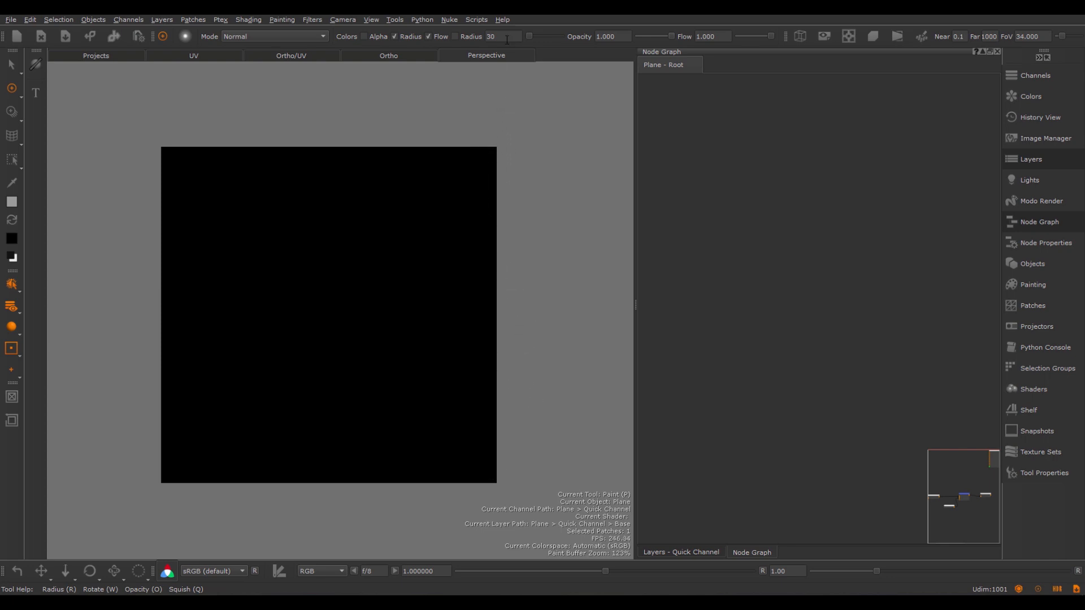
{"action": "left_click", "coordinate": [478, 19]}
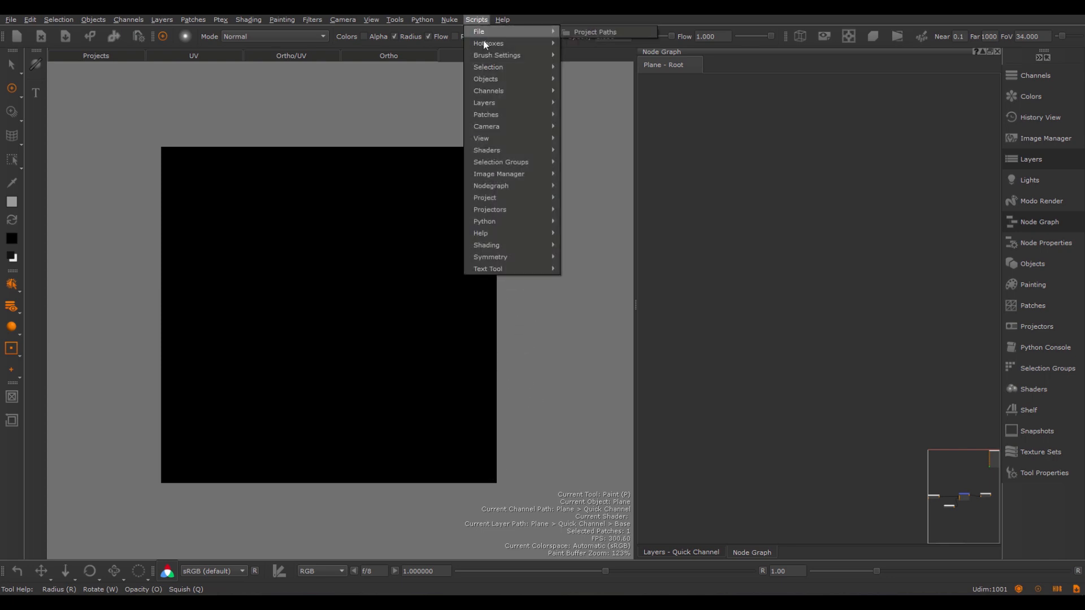
{"action": "mouse_move", "coordinate": [510, 184]}
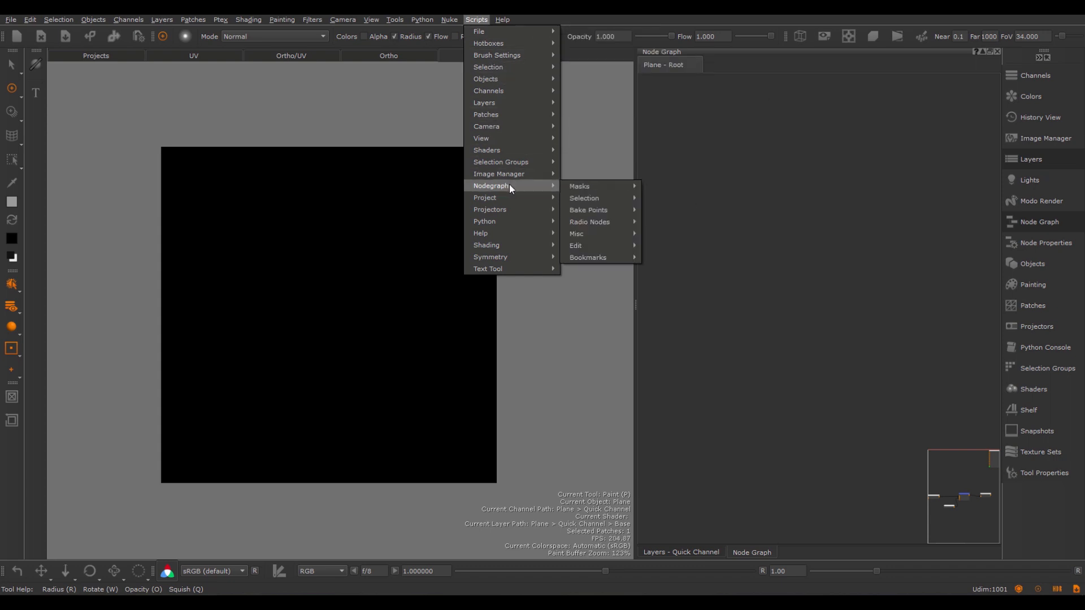
{"action": "mouse_move", "coordinate": [576, 187]}
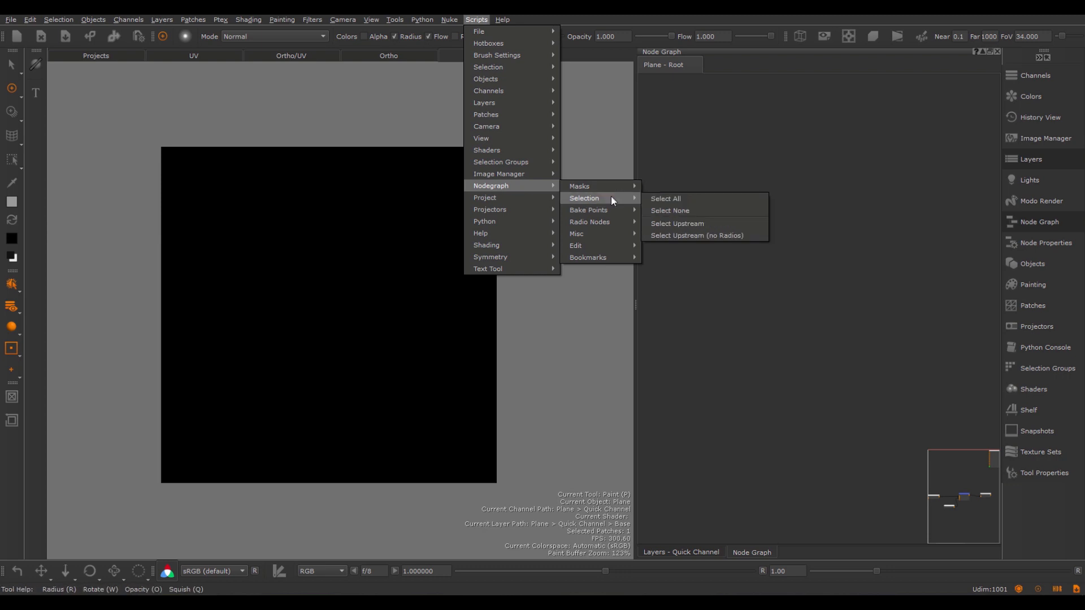
{"action": "mouse_move", "coordinate": [528, 103]}
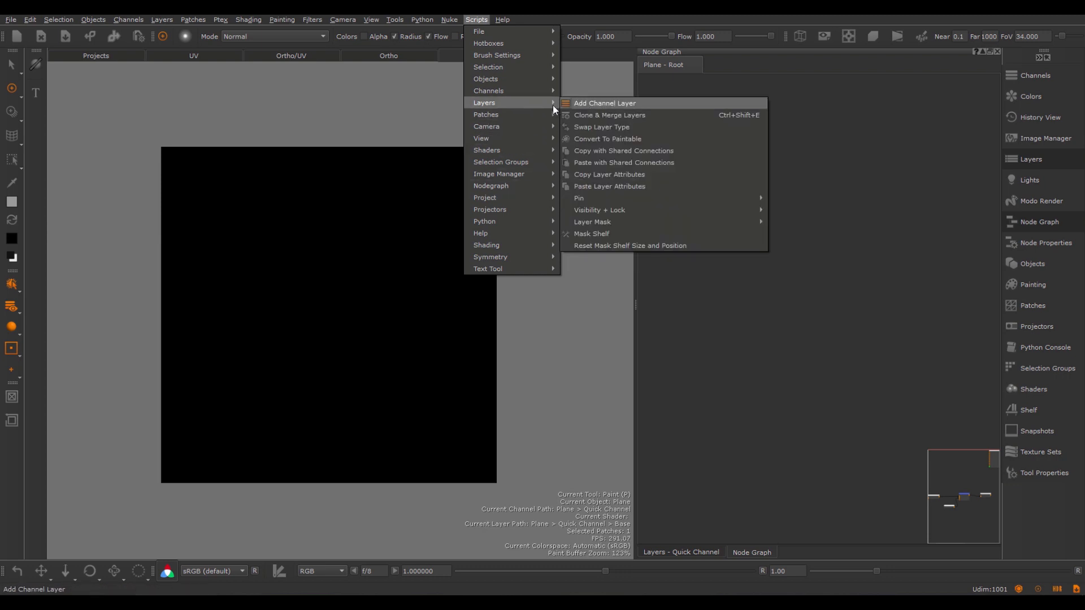
{"action": "left_click", "coordinate": [809, 120]}
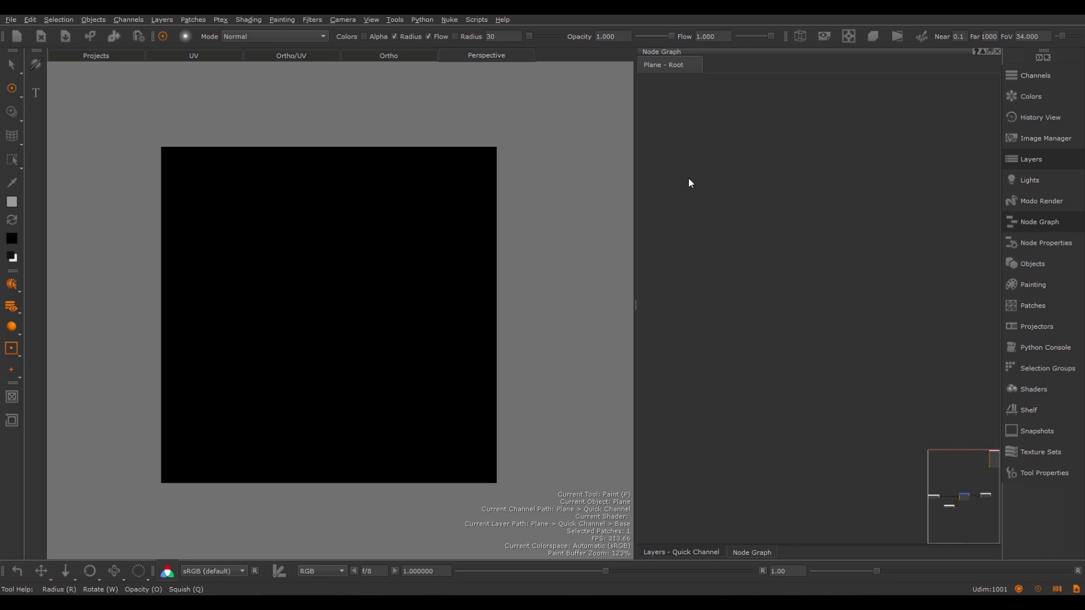
Open the Mask Shelf over the node graph and browse its Procedurals and Smart Masks collections.
{"action": "key", "text": "shift+m"}
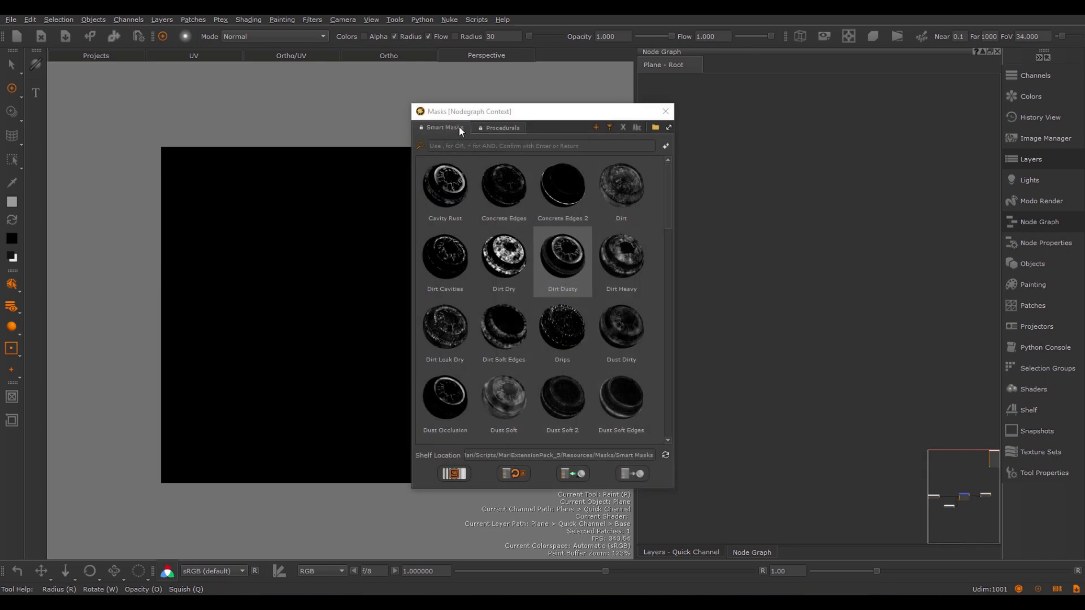
{"action": "left_click", "coordinate": [495, 127]}
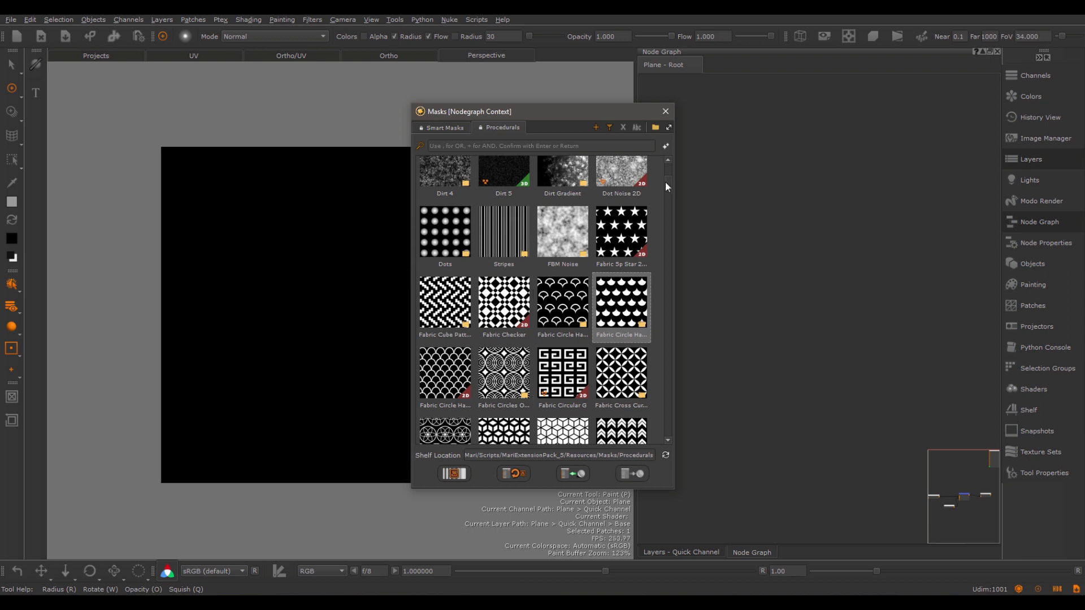
{"action": "left_click", "coordinate": [455, 131]}
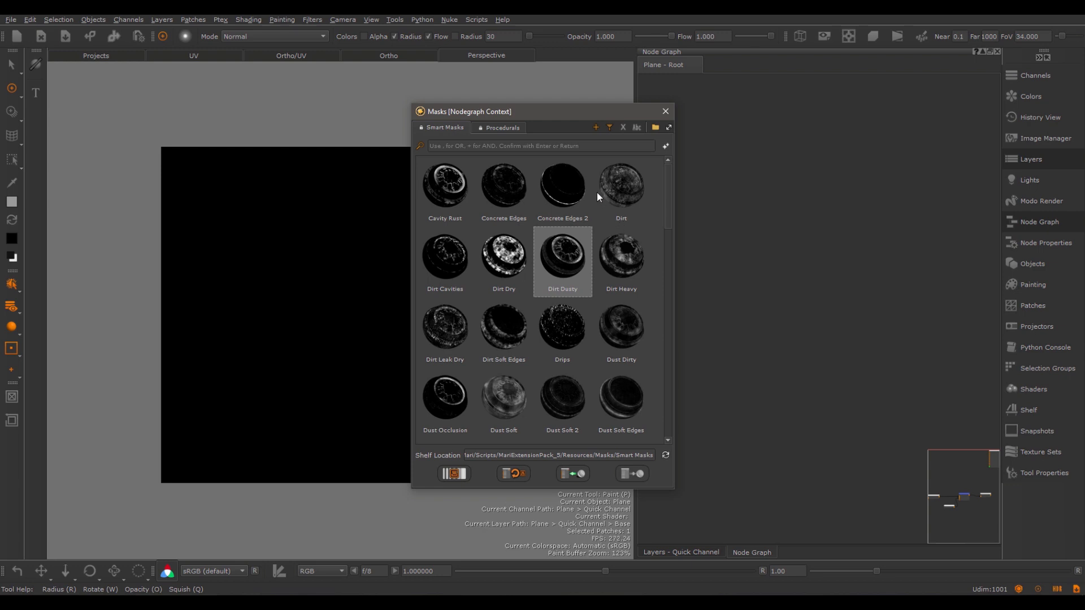
{"action": "left_click", "coordinate": [664, 112]}
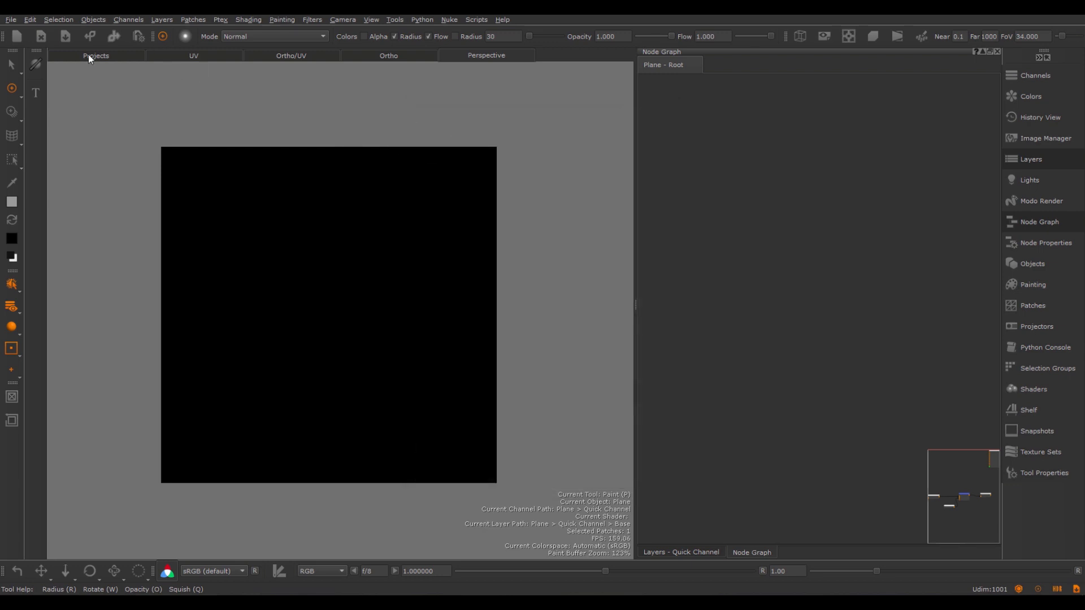
Check the Unlock Mask Shelf Tabs option in the miscellaneous Mari preferences, leaving the settings as they are.
{"action": "left_click", "coordinate": [31, 19]}
{"action": "left_click", "coordinate": [48, 55]}
{"action": "left_click", "coordinate": [538, 208]}
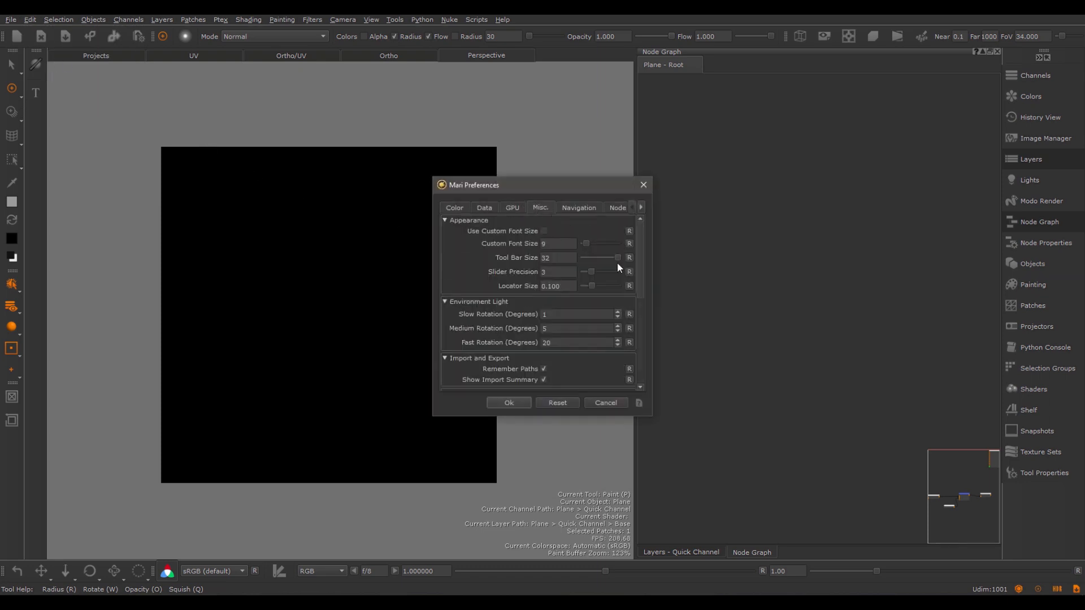
{"action": "scroll", "coordinate": [637, 294], "scroll_direction": "down", "scroll_amount": 5}
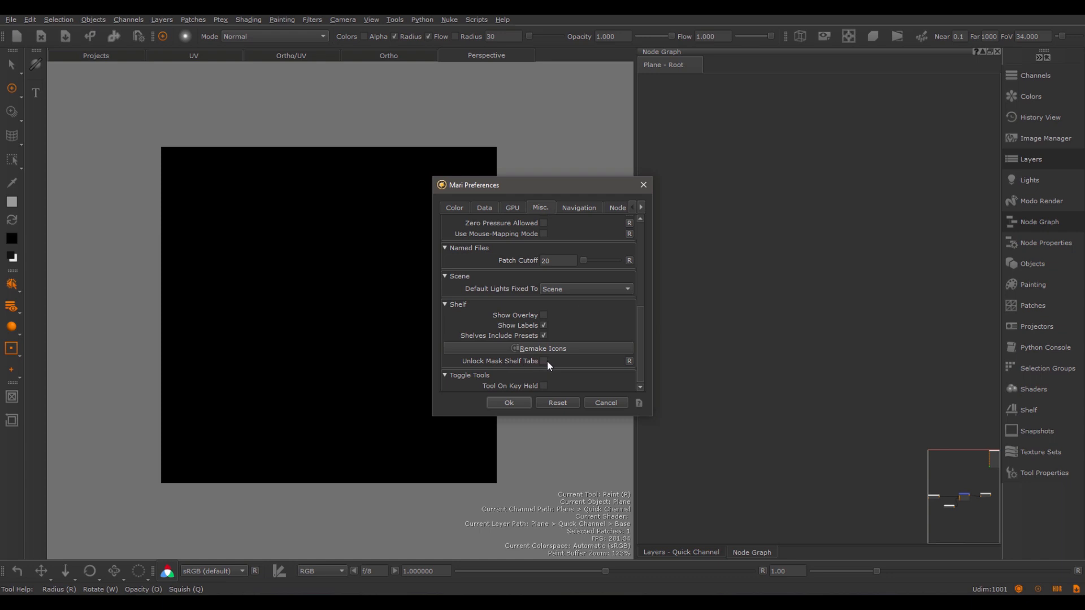
{"action": "key", "text": "Escape"}
Open the node graph's Mask Shelf and highlight the Smart Masks folder path in its Shelf Location.
{"action": "right_click", "coordinate": [670, 202]}
{"action": "mouse_move", "coordinate": [757, 258]}
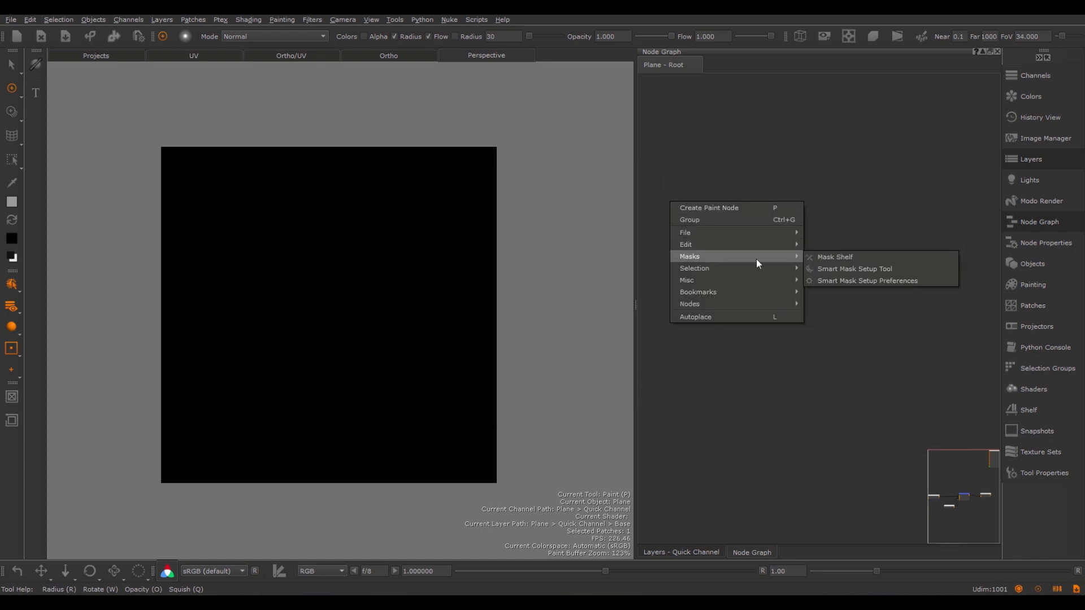
{"action": "left_click", "coordinate": [836, 257]}
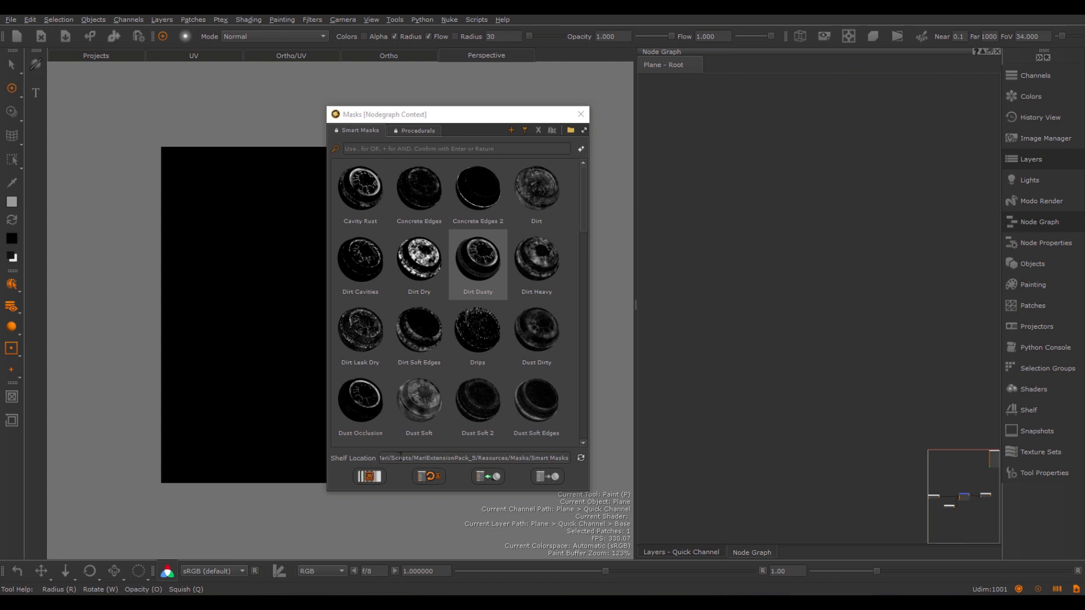
{"action": "left_click_drag", "start_coordinate": [398, 457], "coordinate": [560, 457]}
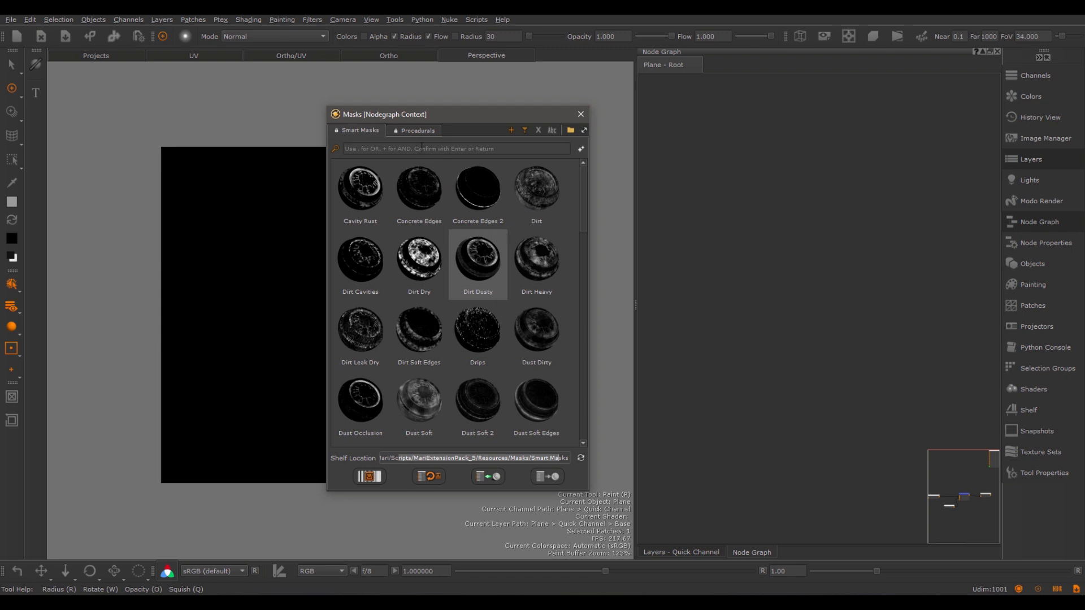
Add a shelf tab named Custom with the suggested destination path, and delete that tab again.
{"action": "left_click", "coordinate": [510, 128]}
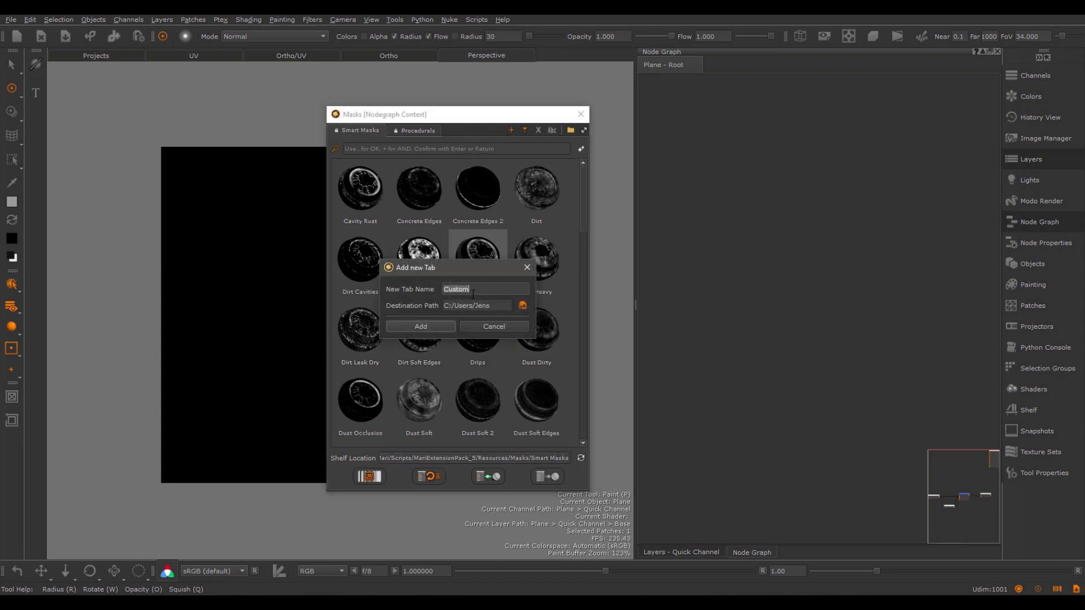
{"action": "left_click", "coordinate": [429, 326]}
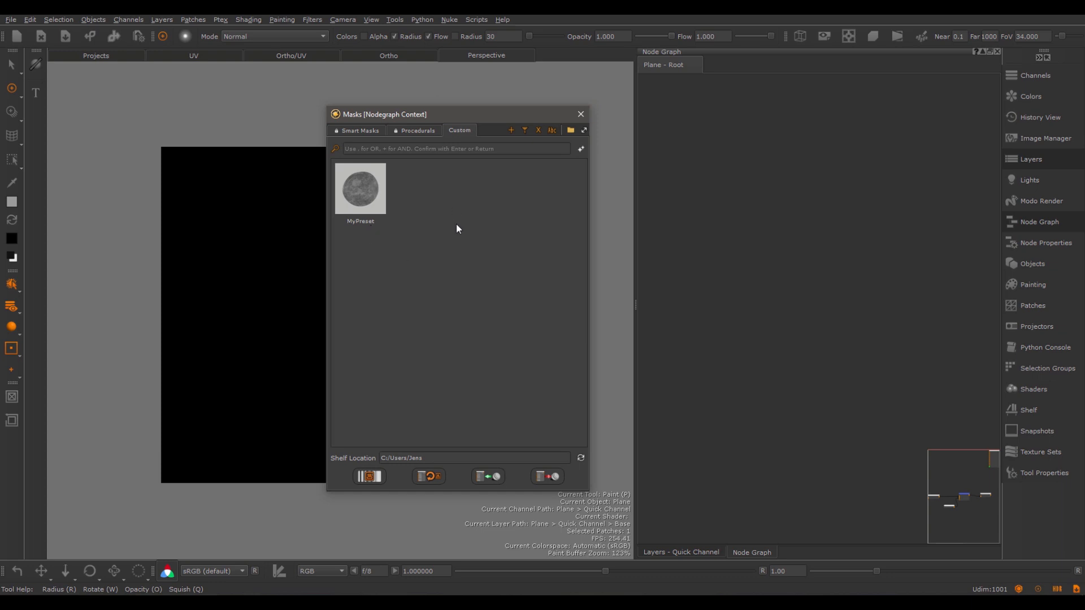
{"action": "left_click", "coordinate": [538, 130]}
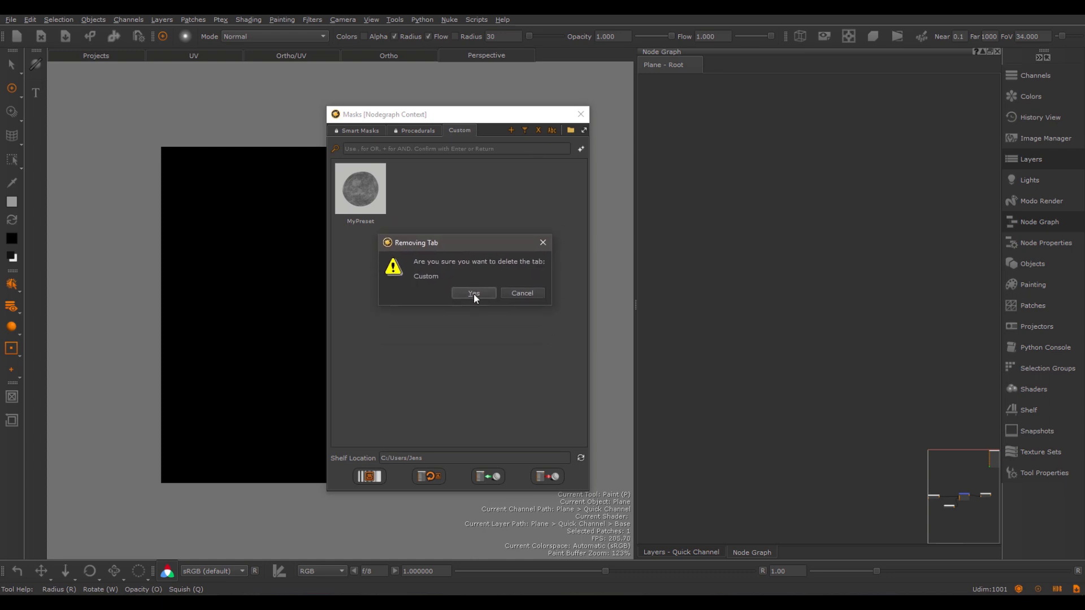
{"action": "left_click", "coordinate": [474, 293]}
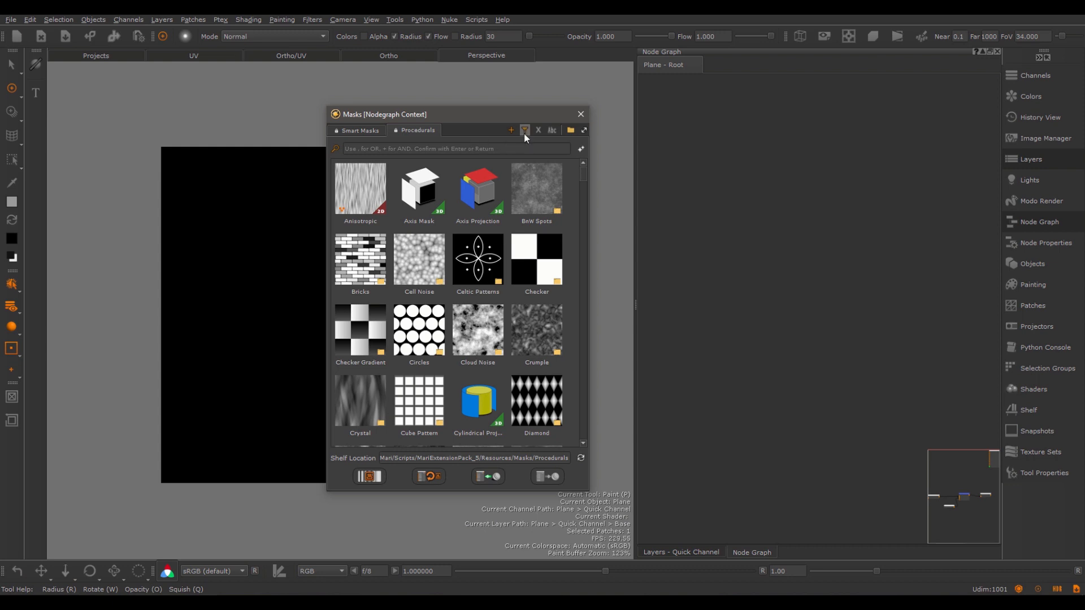
Filter the Procedurals masks by "pattern" and create a new tab named Custom from that filter.
{"action": "left_click", "coordinate": [487, 149]}
{"action": "type", "text": "pattern"}
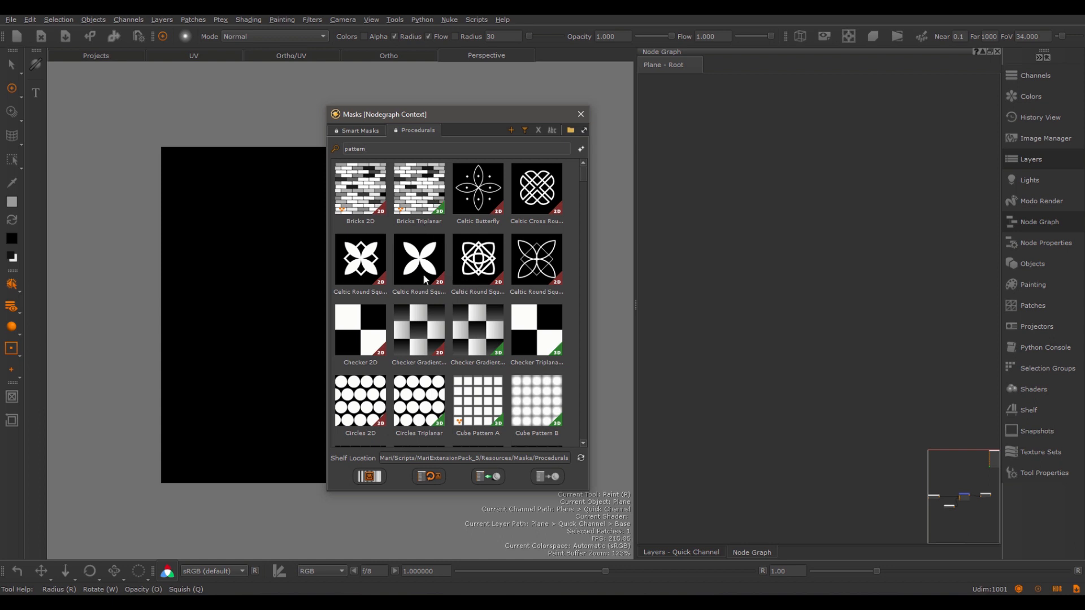
{"action": "left_click", "coordinate": [526, 130]}
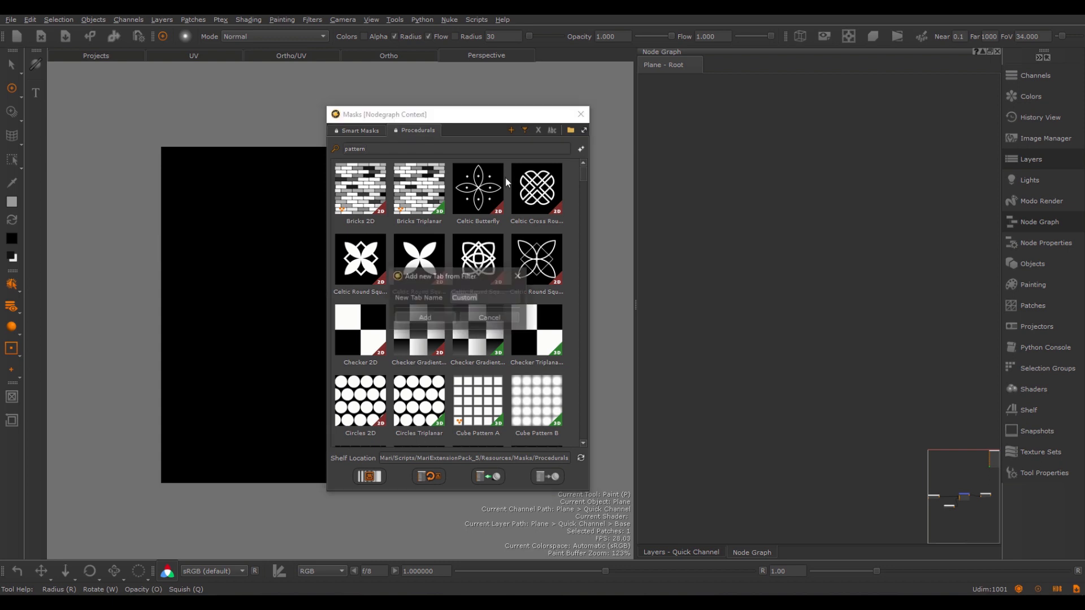
{"action": "left_click", "coordinate": [429, 317]}
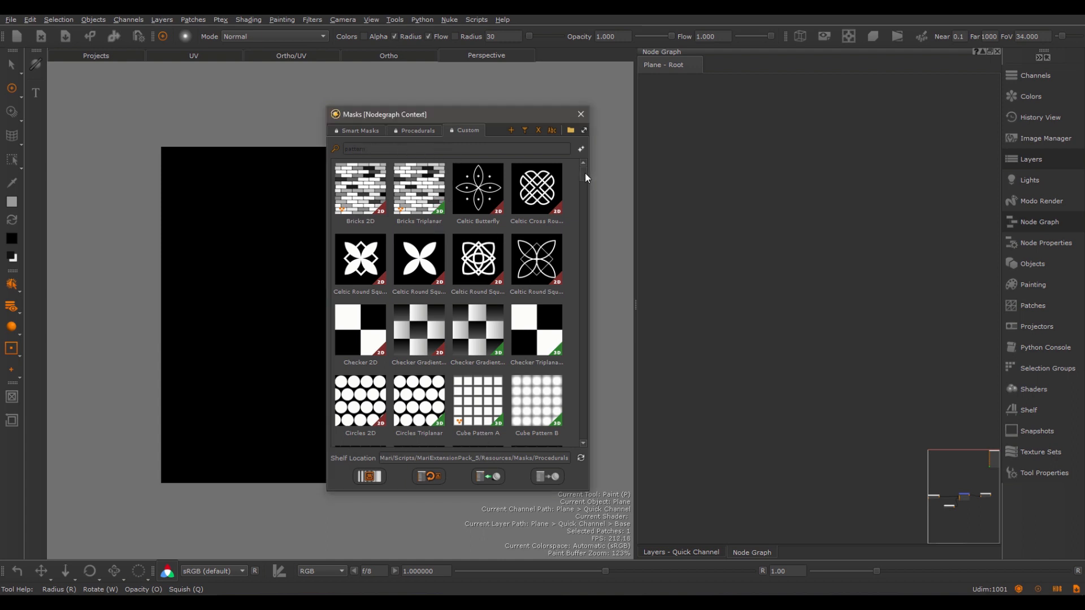
Return from the filtered Custom tab to the Procedurals tab and clear its "pattern" search filter.
{"action": "mouse_move", "coordinate": [585, 173]}
{"action": "left_mouse_down"}
{"action": "mouse_move", "coordinate": [585, 221]}
{"action": "mouse_move", "coordinate": [582, 161]}
{"action": "left_mouse_up"}
{"action": "left_click", "coordinate": [421, 131]}
{"action": "left_click", "coordinate": [582, 149]}
{"action": "left_click", "coordinate": [419, 131]}
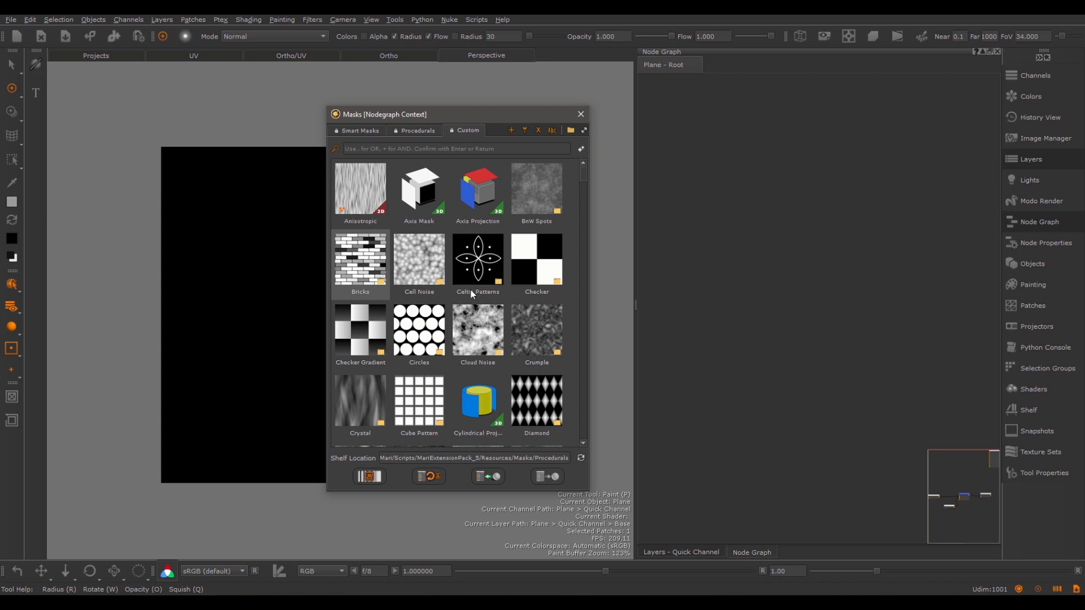
Rename the Custom shelf tab to "Test Shelf", look at the Procedurals tab and return to Test Shelf.
{"action": "left_click", "coordinate": [396, 149]}
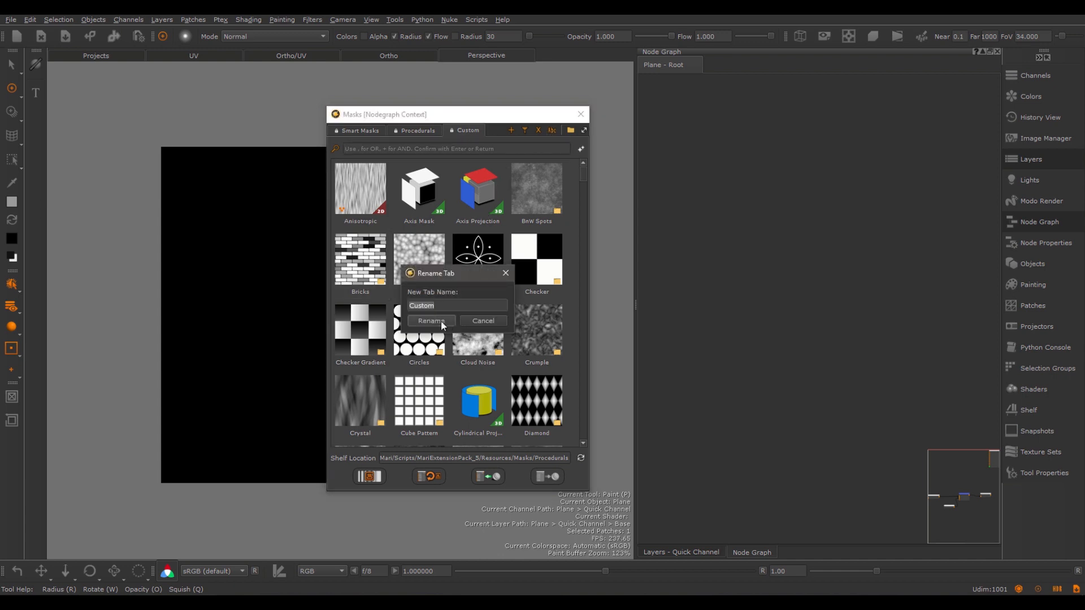
{"action": "type", "text": "Test Shelf"}
{"action": "key", "text": "Return"}
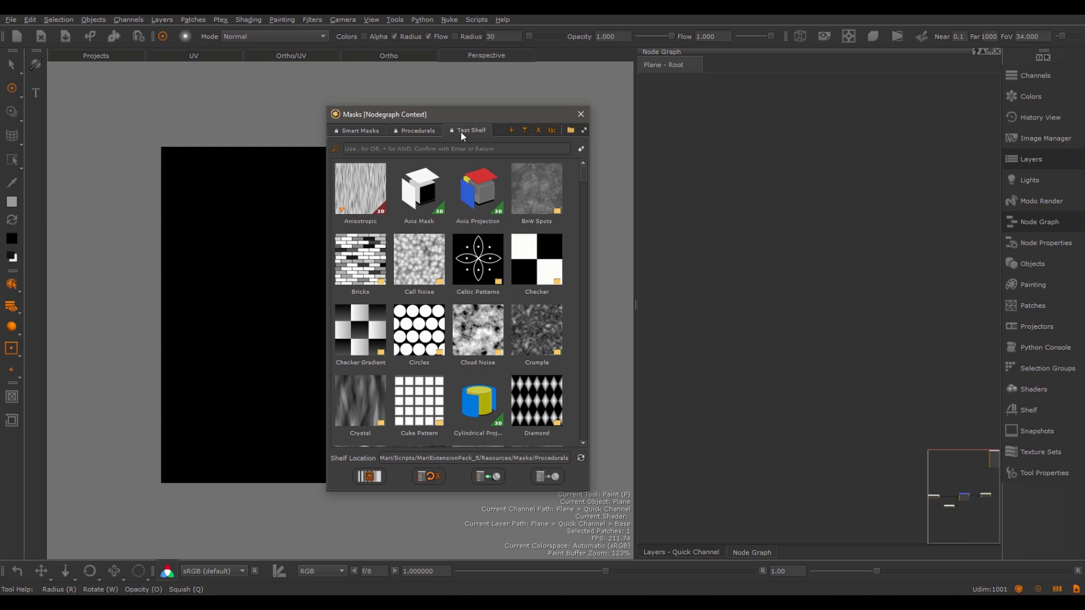
{"action": "left_click", "coordinate": [421, 136]}
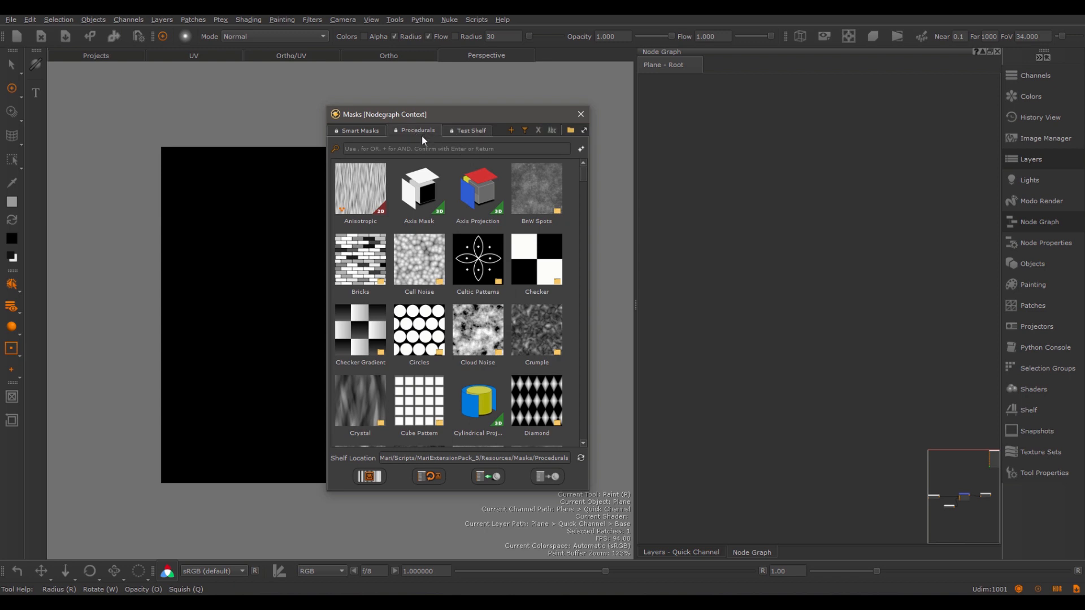
{"action": "left_click", "coordinate": [467, 134]}
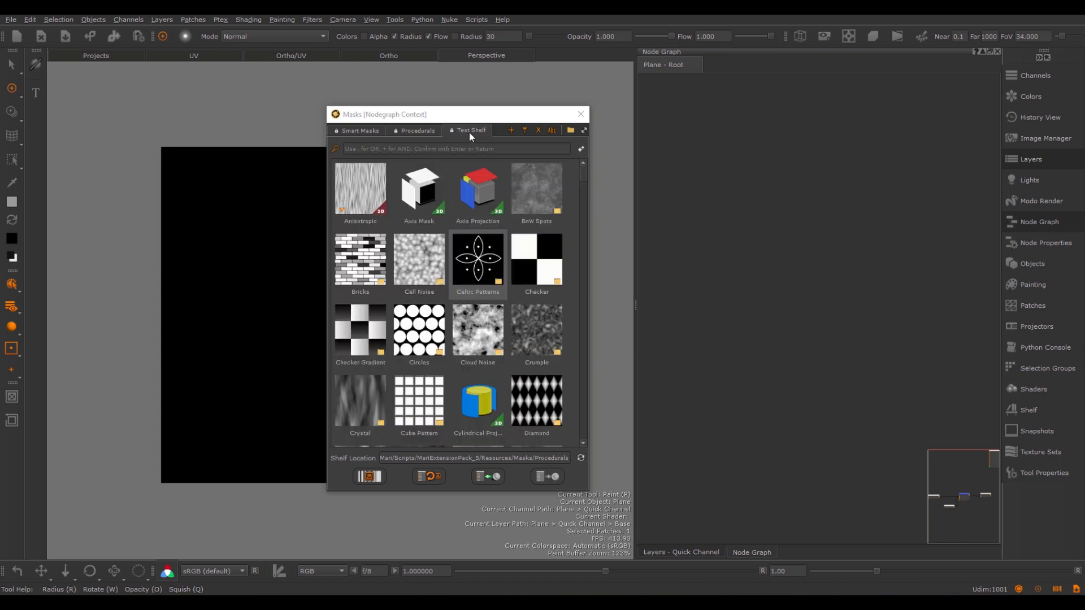
Open the Bricks preset group, show all presets of the Test Shelf ungrouped and restore the grouped display.
{"action": "left_click", "coordinate": [368, 257]}
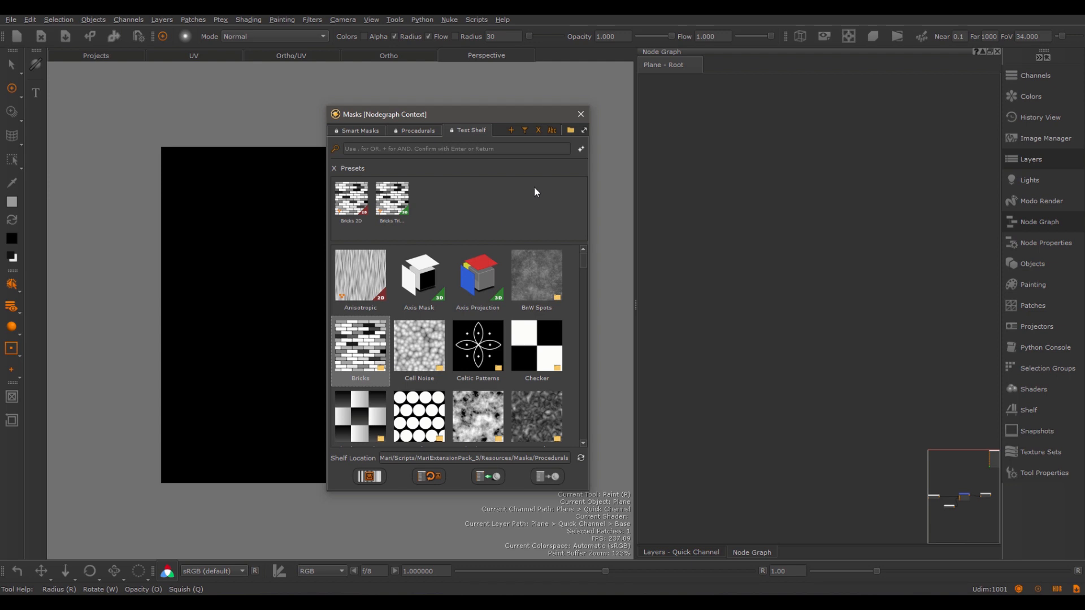
{"action": "left_click", "coordinate": [571, 131]}
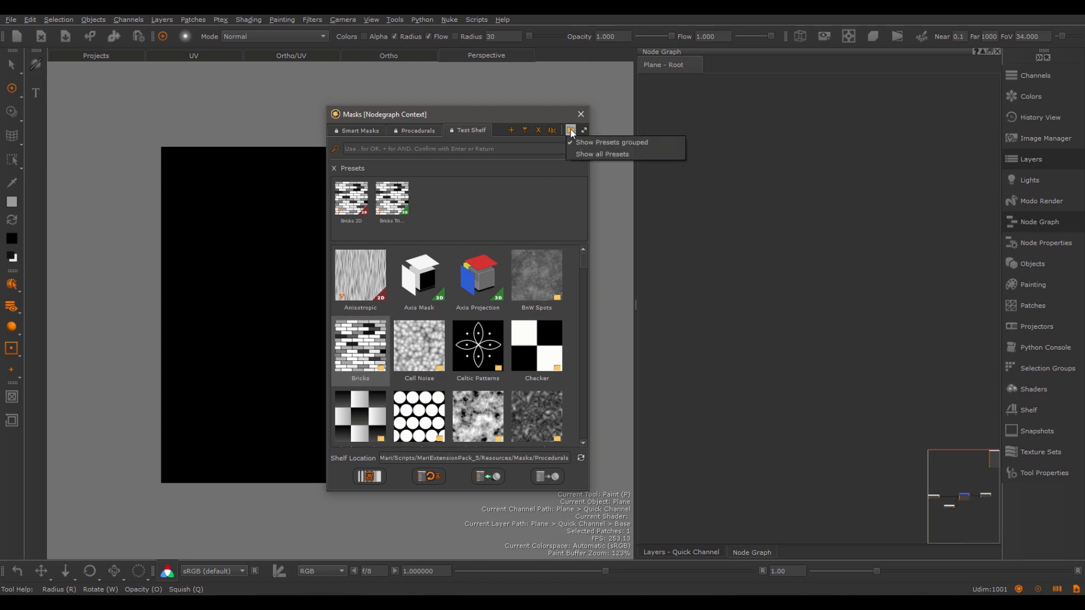
{"action": "left_click", "coordinate": [599, 154]}
{"action": "mouse_move", "coordinate": [584, 173]}
{"action": "left_mouse_down"}
{"action": "mouse_move", "coordinate": [585, 191]}
{"action": "mouse_move", "coordinate": [583, 159]}
{"action": "left_mouse_up"}
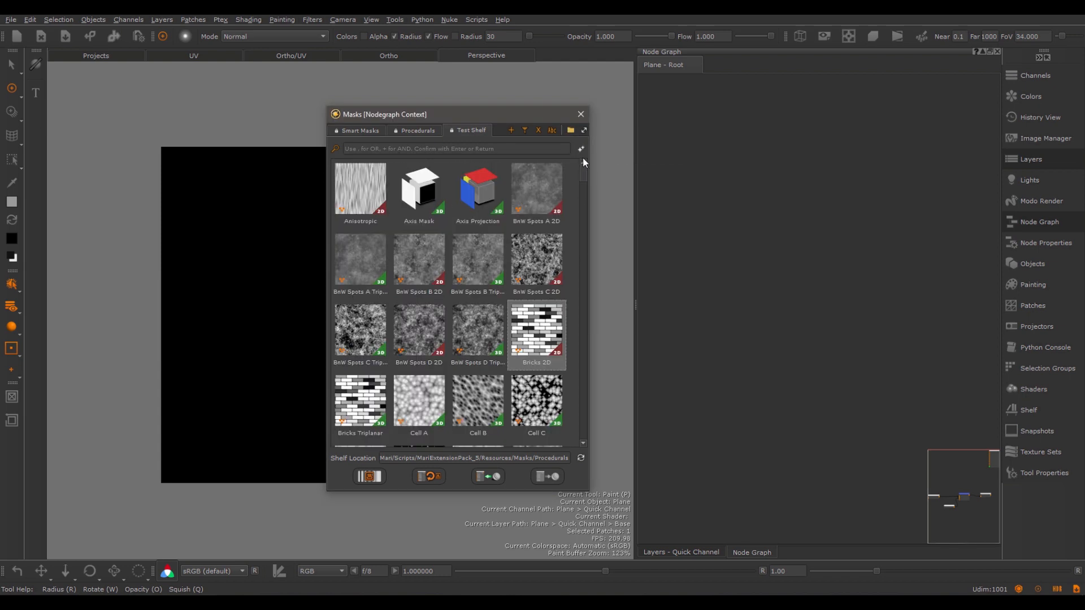
{"action": "left_click", "coordinate": [571, 131]}
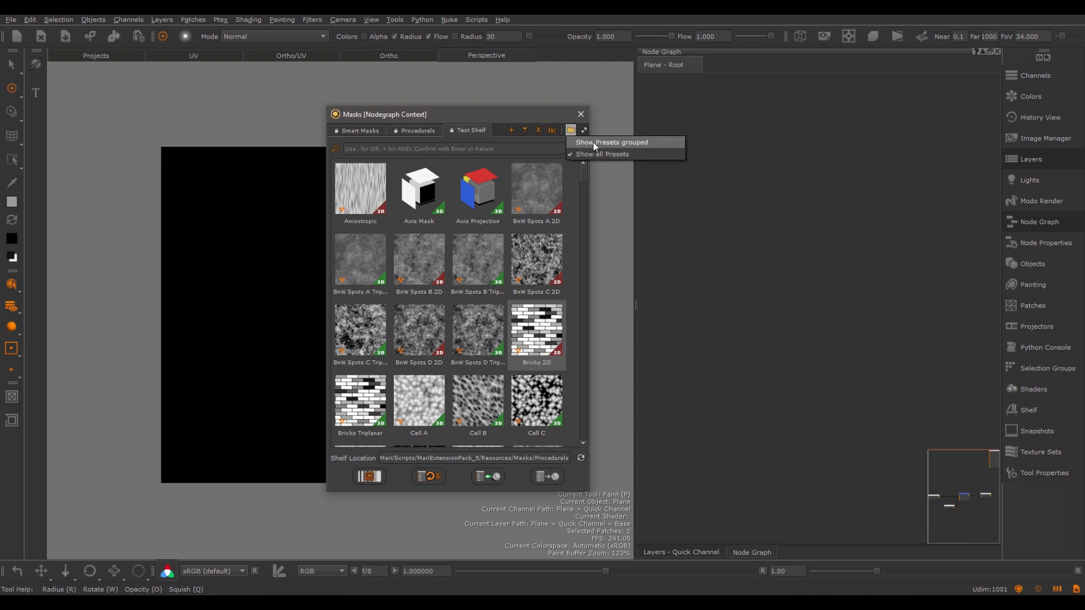
{"action": "left_click", "coordinate": [593, 143]}
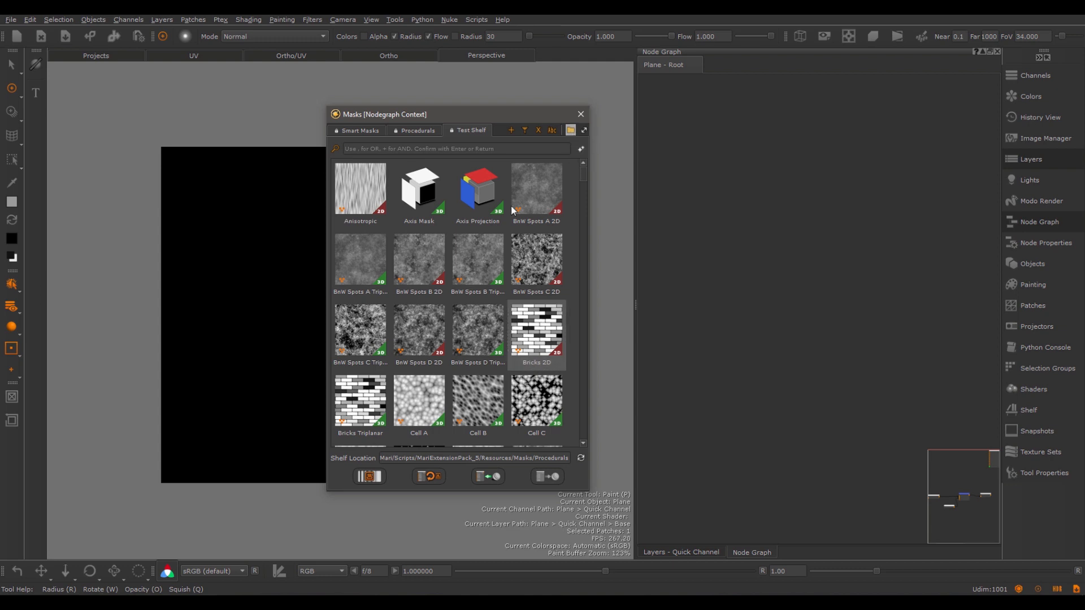
Set the shelf's thumbnail size to Large and inspect the Bricks mask.
{"action": "left_click", "coordinate": [583, 130]}
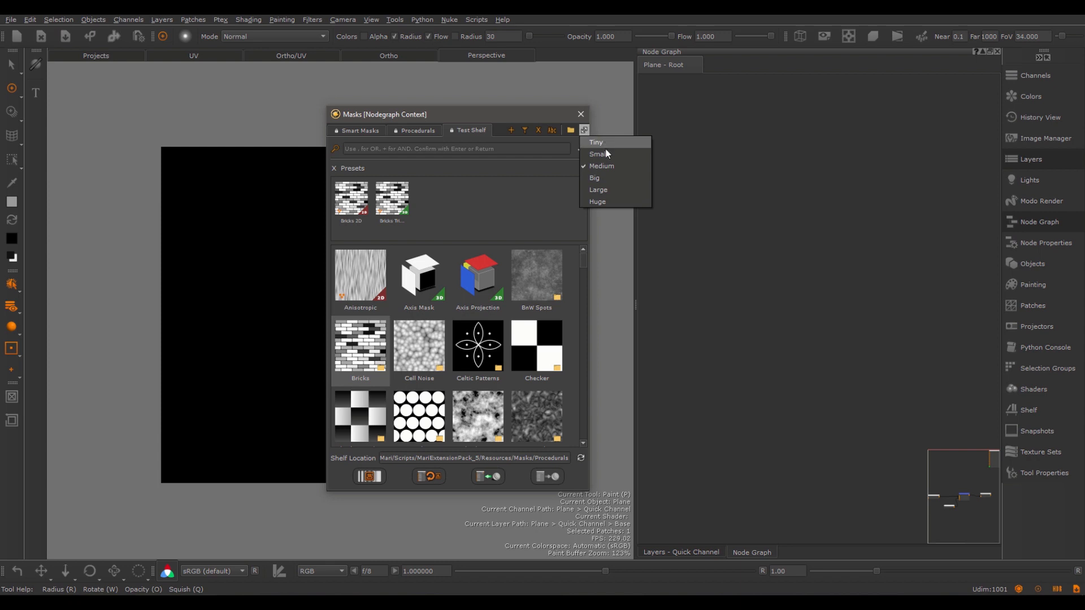
{"action": "left_click", "coordinate": [614, 190]}
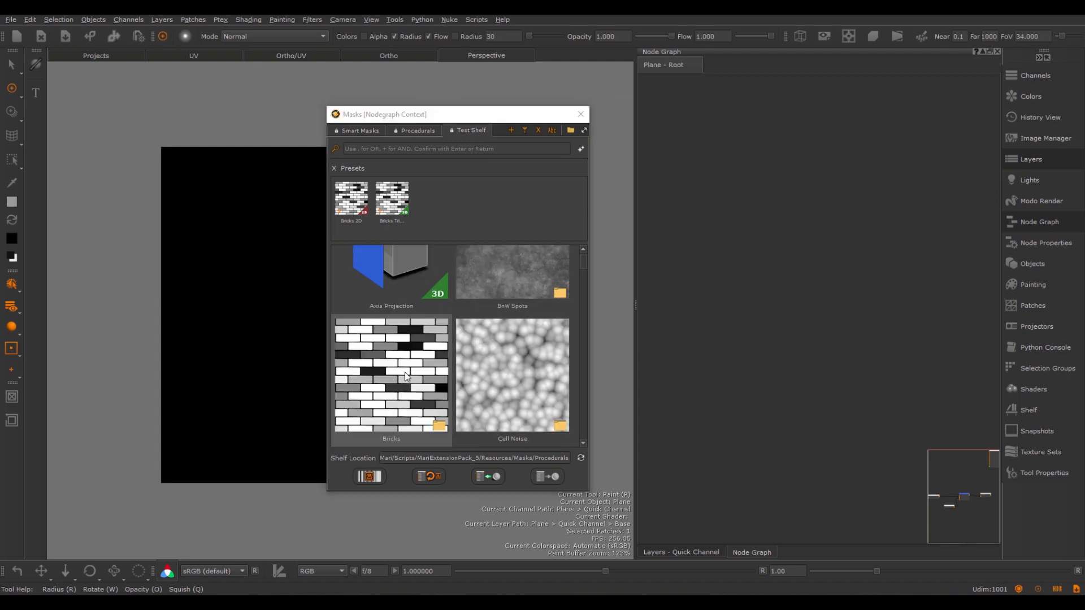
{"action": "mouse_move", "coordinate": [405, 372]}
{"action": "mouse_move", "coordinate": [358, 207]}
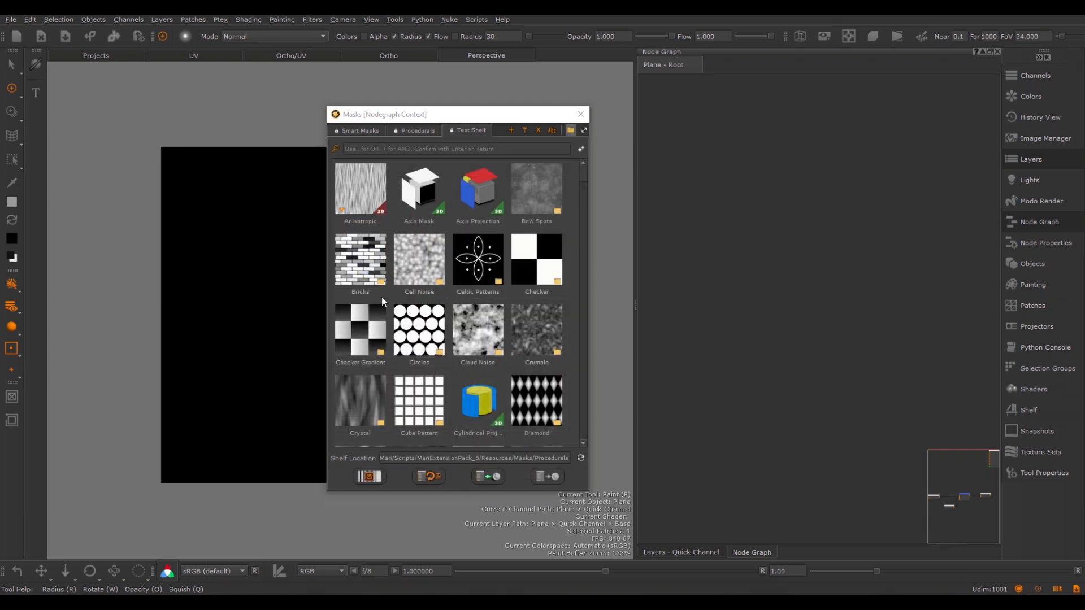
Filter the Test Shelf masks by "pattern" and narrow the search to "pattern+2d".
{"action": "left_click", "coordinate": [371, 149]}
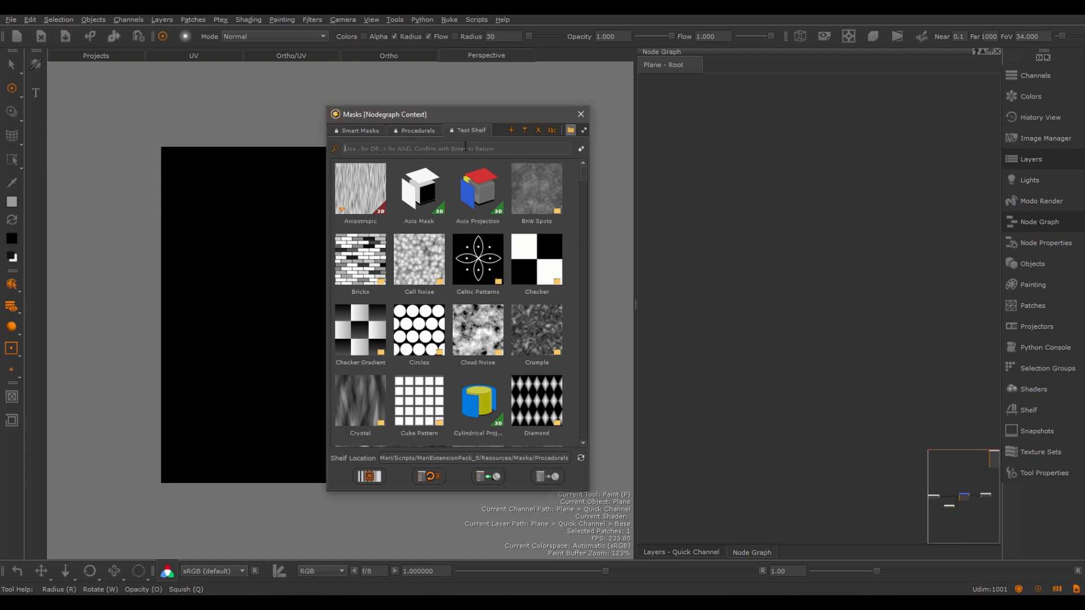
{"action": "type", "text": "pattern"}
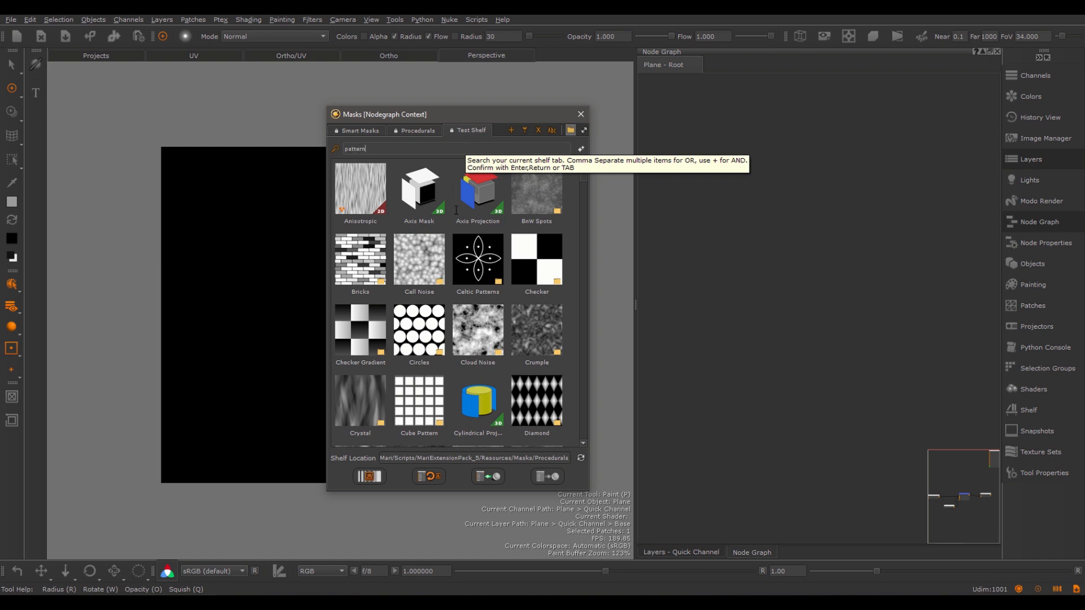
{"action": "key", "text": "Return"}
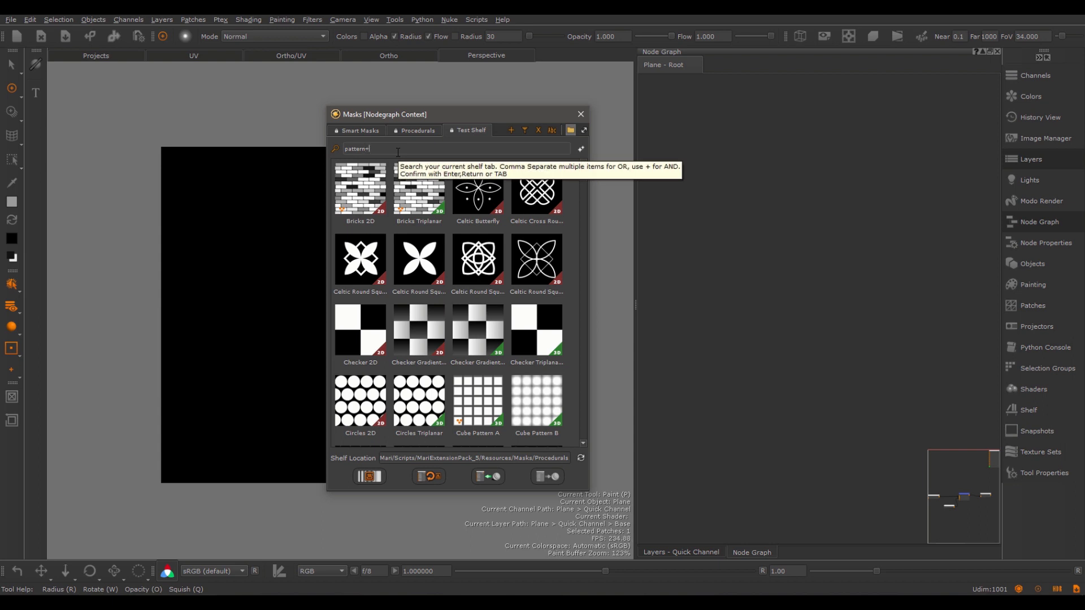
{"action": "type", "text": "2d"}
{"action": "key", "text": "Return"}
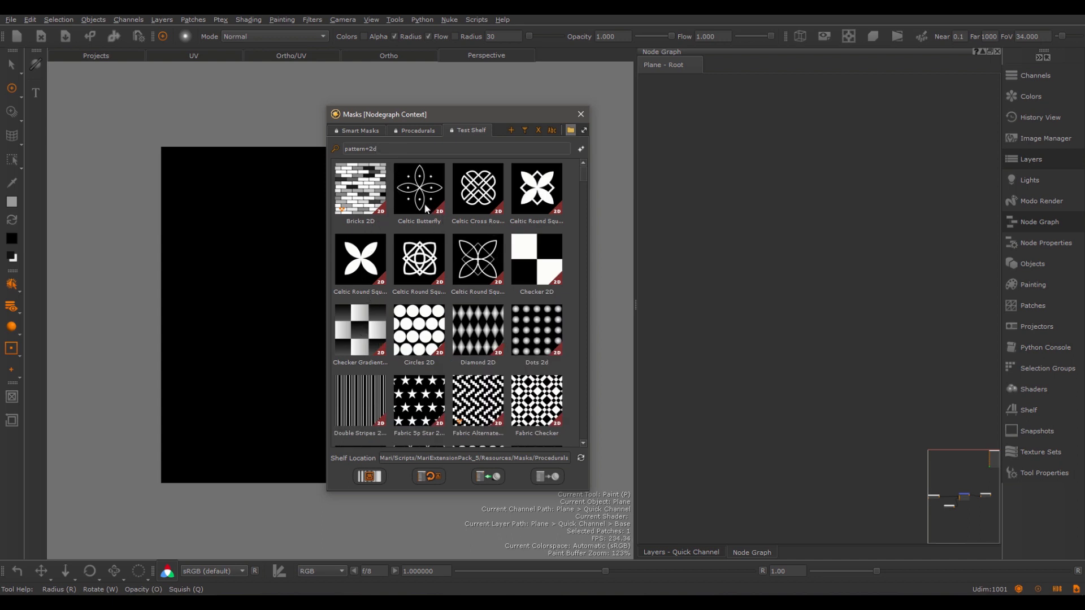
Extend the search to "pattern+2d,grunge" and "pattern+2d,grunge+2d", browse the matching masks and clear the filter.
{"action": "mouse_move", "coordinate": [424, 214]}
{"action": "type", "text": "grunge"}
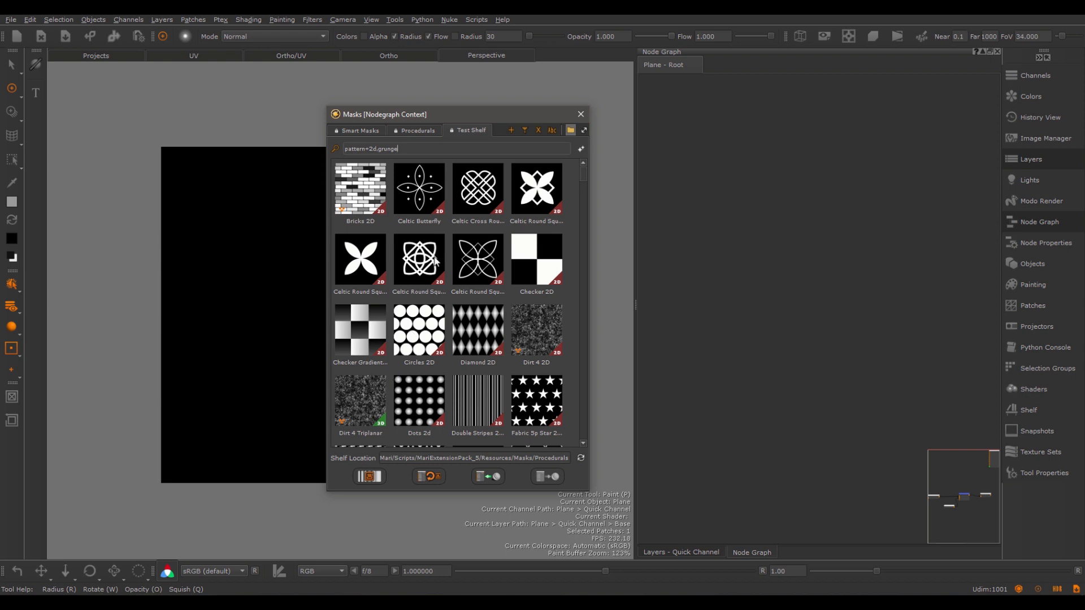
{"action": "mouse_move", "coordinate": [431, 253]}
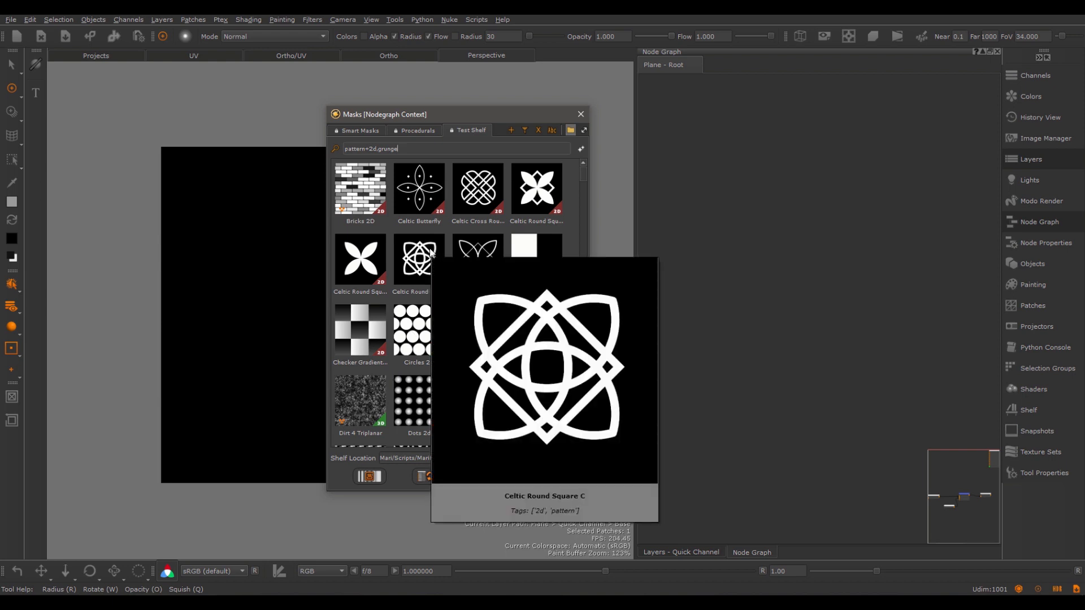
{"action": "type", "text": "2d"}
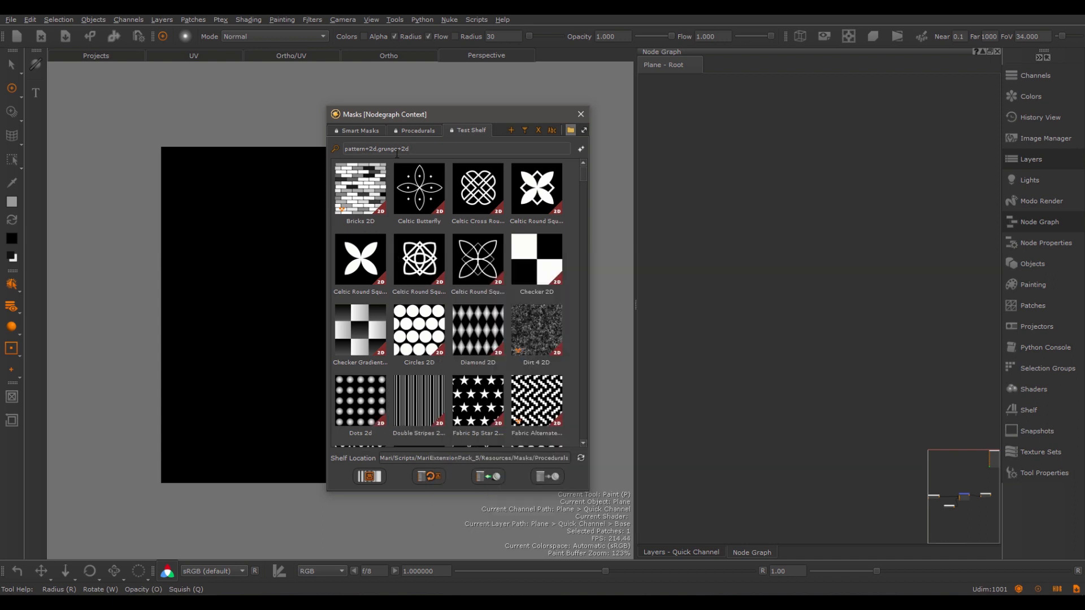
{"action": "scroll", "coordinate": [458, 306], "scroll_direction": "down", "scroll_amount": 10}
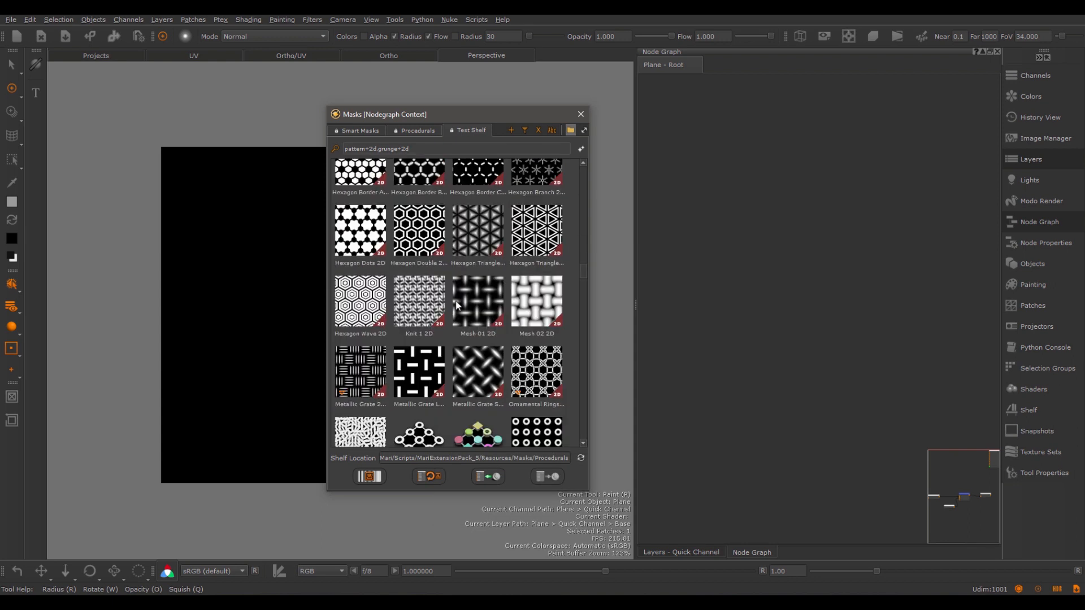
{"action": "scroll", "coordinate": [457, 305], "scroll_direction": "up", "scroll_amount": 10}
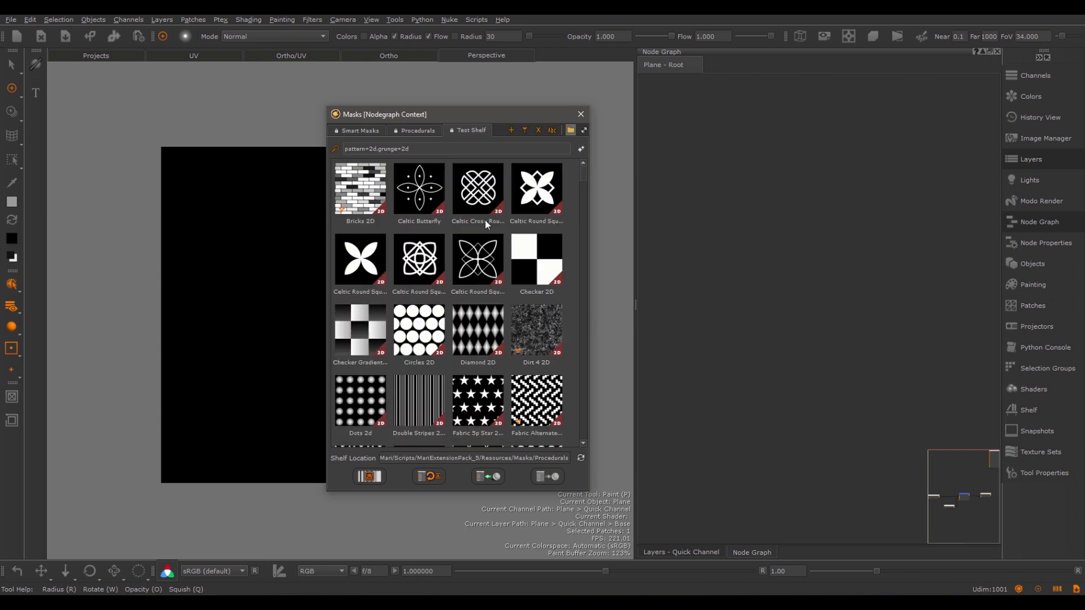
{"action": "left_click", "coordinate": [578, 148]}
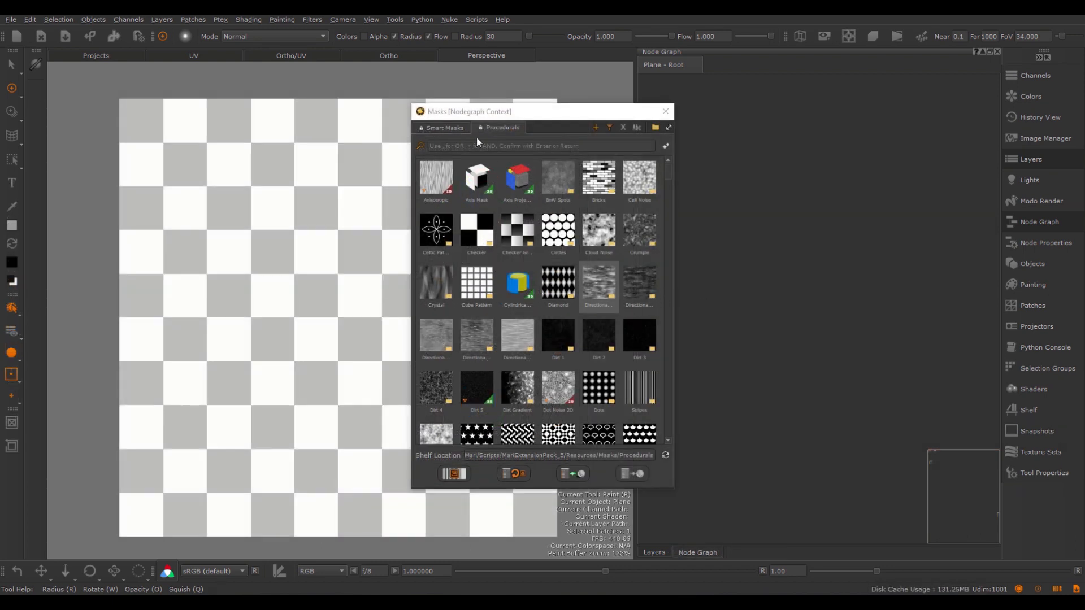
Open the Directional Noise 1 preset group in Procedurals and add its 2D preset to the node graph.
{"action": "left_click", "coordinate": [598, 285]}
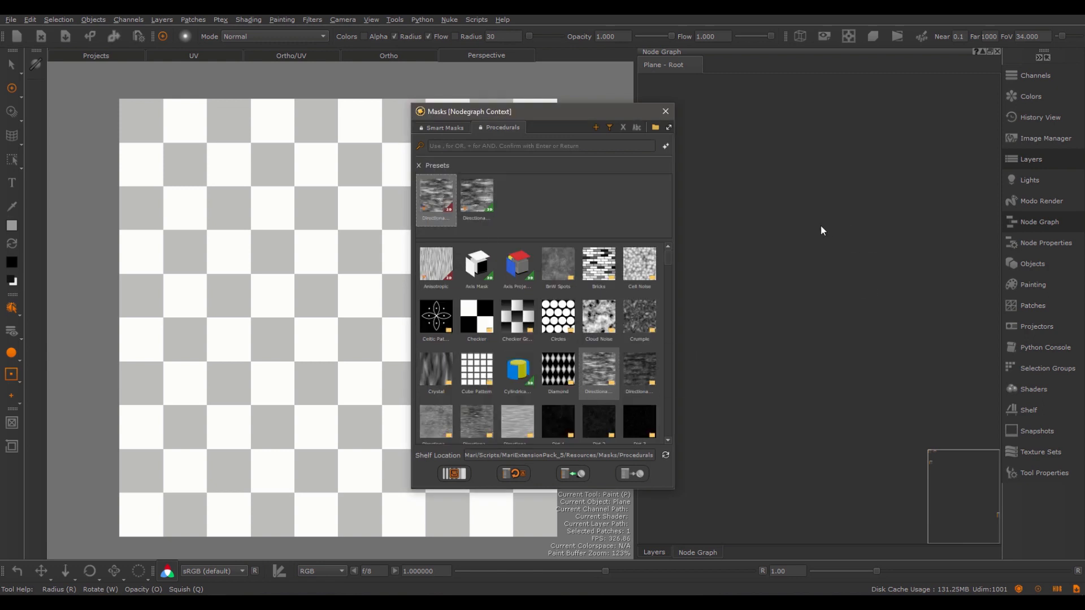
{"action": "left_click_drag", "start_coordinate": [821, 225], "coordinate": [815, 291]}
{"action": "scroll", "coordinate": [792, 289], "scroll_direction": "up", "scroll_amount": 3}
{"action": "middle_click_drag", "start_coordinate": [829, 282], "coordinate": [759, 221]}
Add a second copy of the Directional Noise 2D preset to the node graph and bring it next to the first.
{"action": "left_click", "coordinate": [442, 201]}
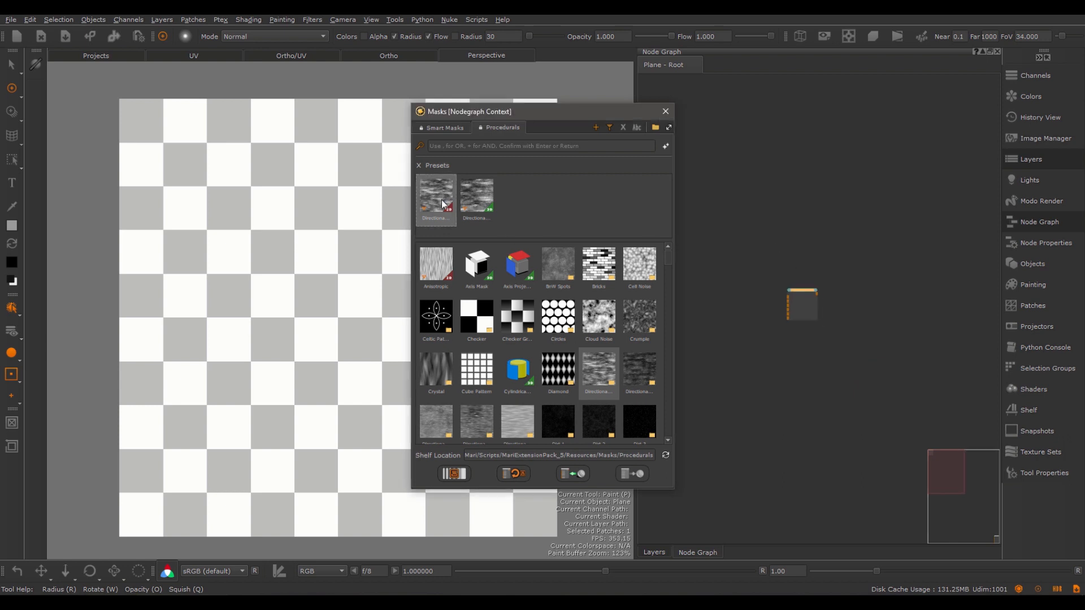
{"action": "left_click", "coordinate": [576, 475]}
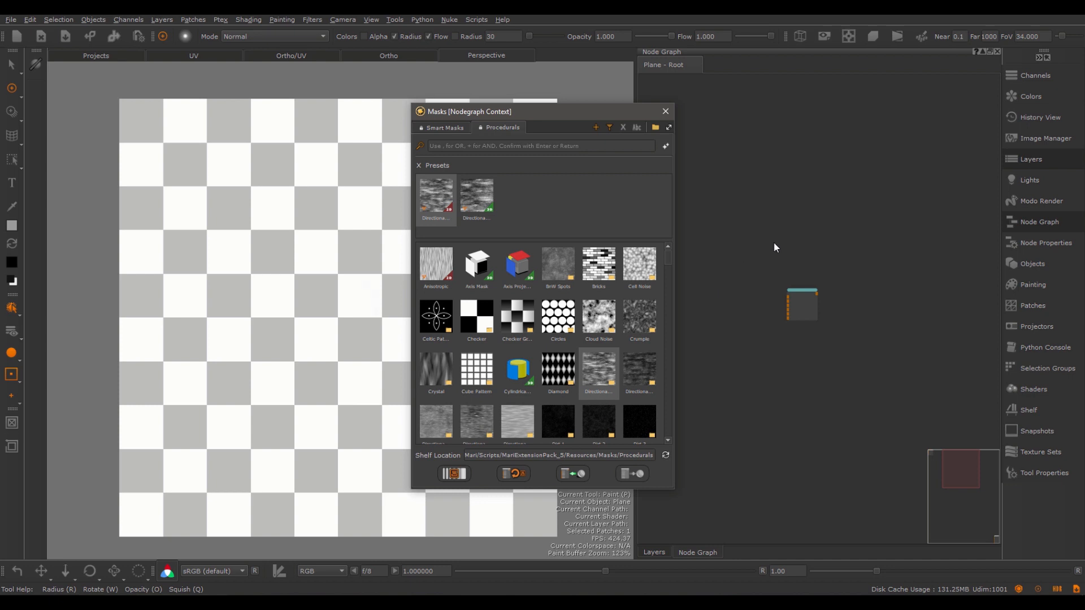
{"action": "scroll", "coordinate": [779, 205], "scroll_direction": "down", "scroll_amount": 6}
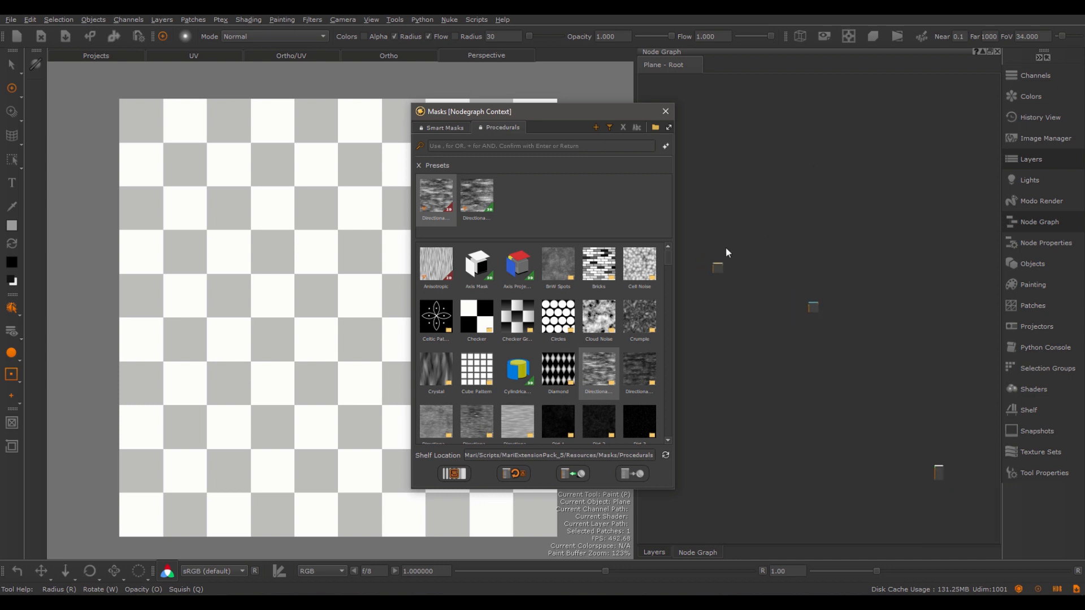
{"action": "middle_click_drag", "start_coordinate": [726, 247], "coordinate": [733, 245]}
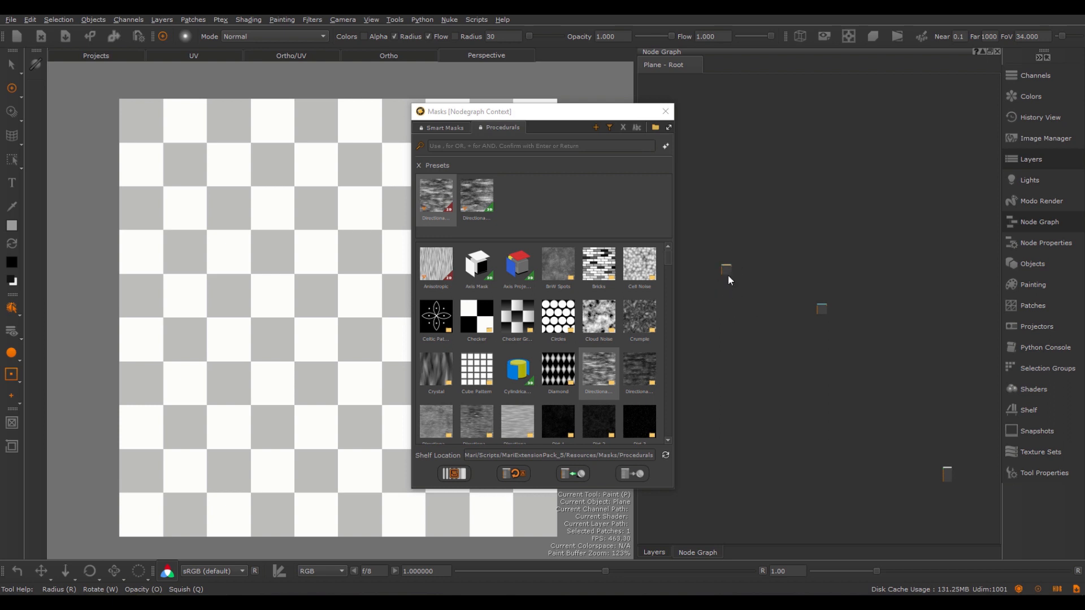
{"action": "scroll", "coordinate": [822, 302], "scroll_direction": "up", "scroll_amount": 7}
{"action": "scroll", "coordinate": [828, 281], "scroll_direction": "down", "scroll_amount": 5}
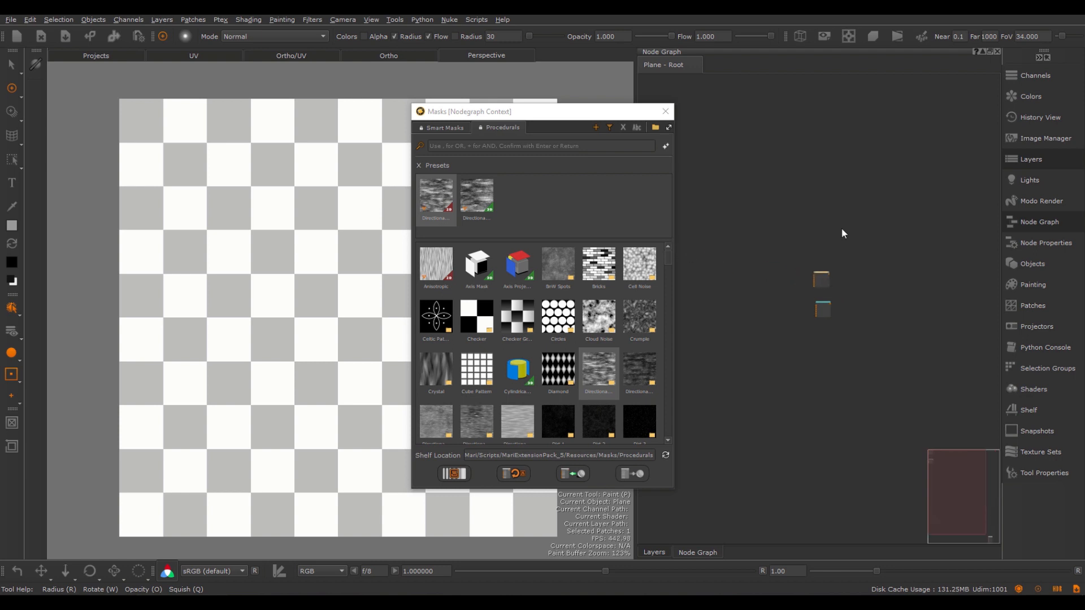
{"action": "scroll", "coordinate": [839, 226], "scroll_direction": "up", "scroll_amount": 3}
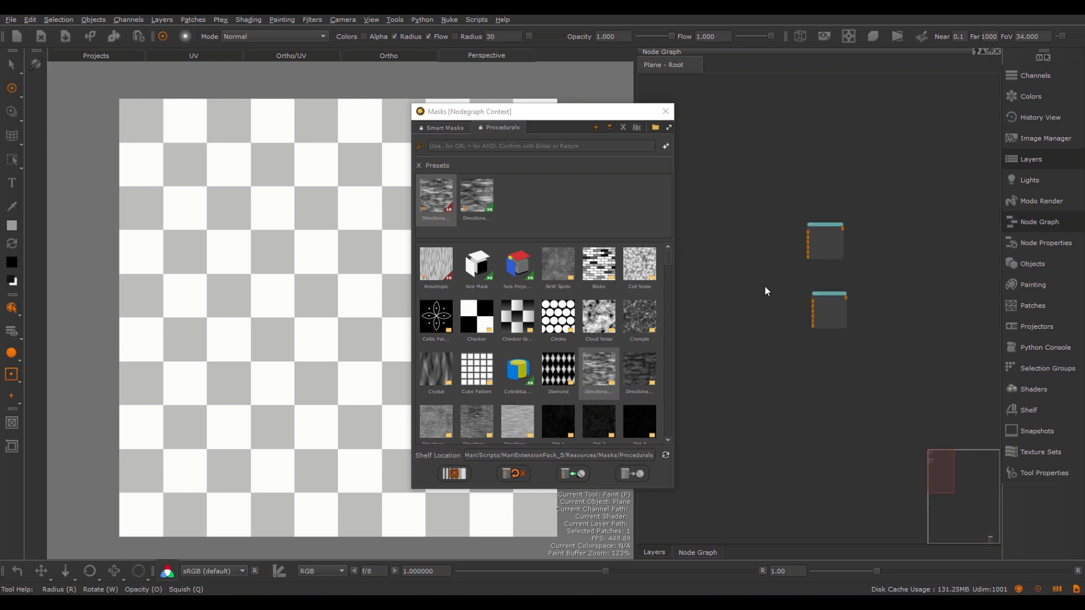
Add a new shelf tab named Custom with the suggested destination path.
{"action": "left_click", "coordinate": [595, 128]}
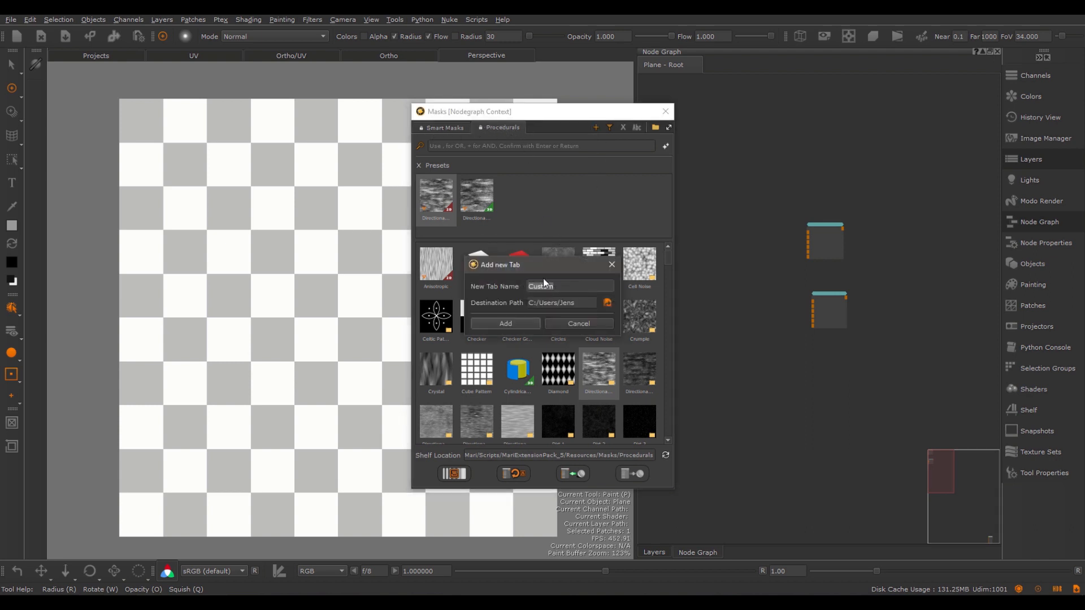
{"action": "left_click", "coordinate": [525, 323]}
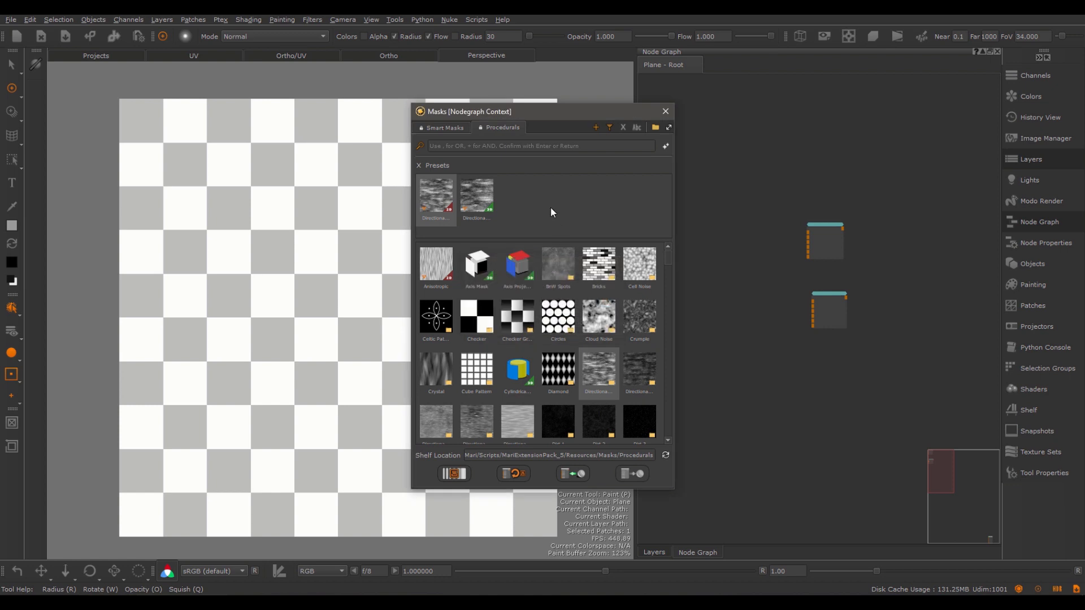
Create a Merge node with its Base input fed by the upper Directional Noise node.
{"action": "scroll", "coordinate": [825, 175], "scroll_direction": "up", "scroll_amount": 3}
{"action": "left_click", "coordinate": [831, 161]}
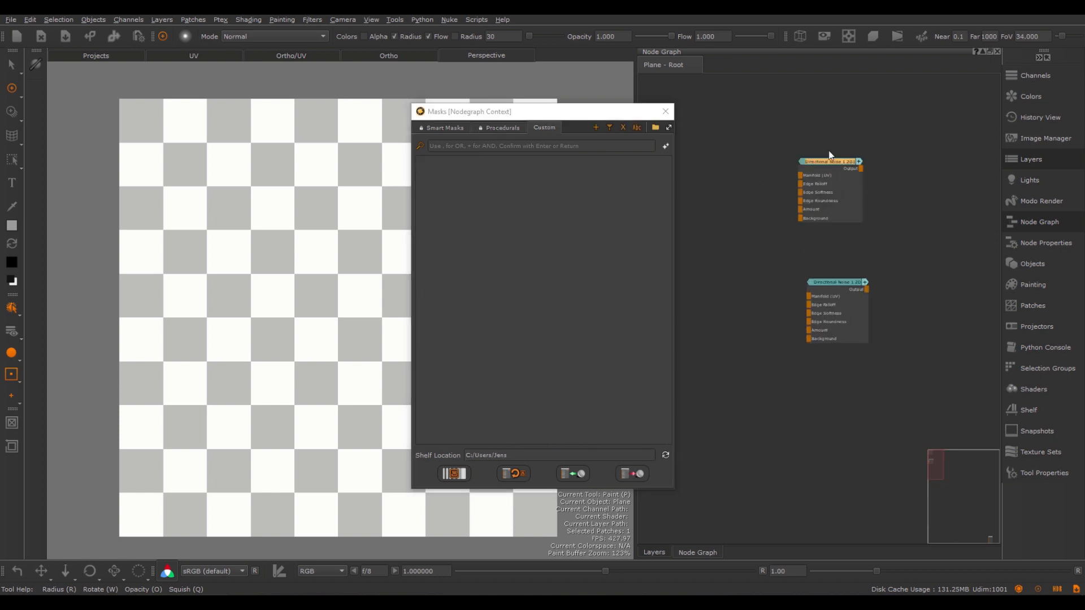
{"action": "middle_click_drag", "start_coordinate": [838, 172], "coordinate": [818, 187]}
{"action": "key", "text": "Tab"}
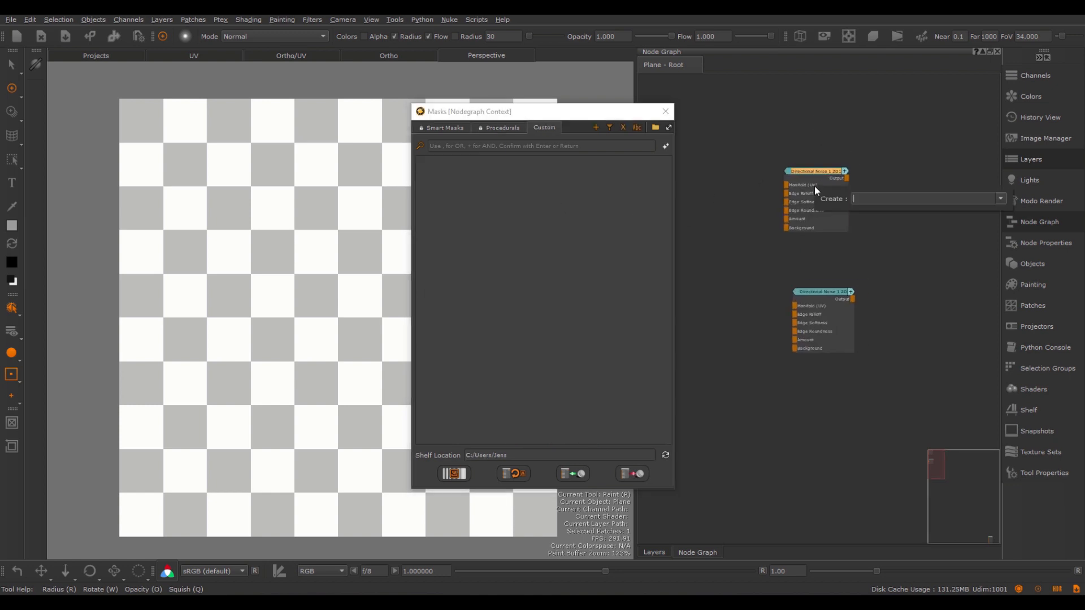
{"action": "type", "text": "merge"}
{"action": "key", "text": "Return"}
Save the upper Directional Noise node and the Merge node as preset Test Group, tagged tutorial, in group TestGroup.
{"action": "left_click_drag", "start_coordinate": [750, 127], "coordinate": [995, 249]}
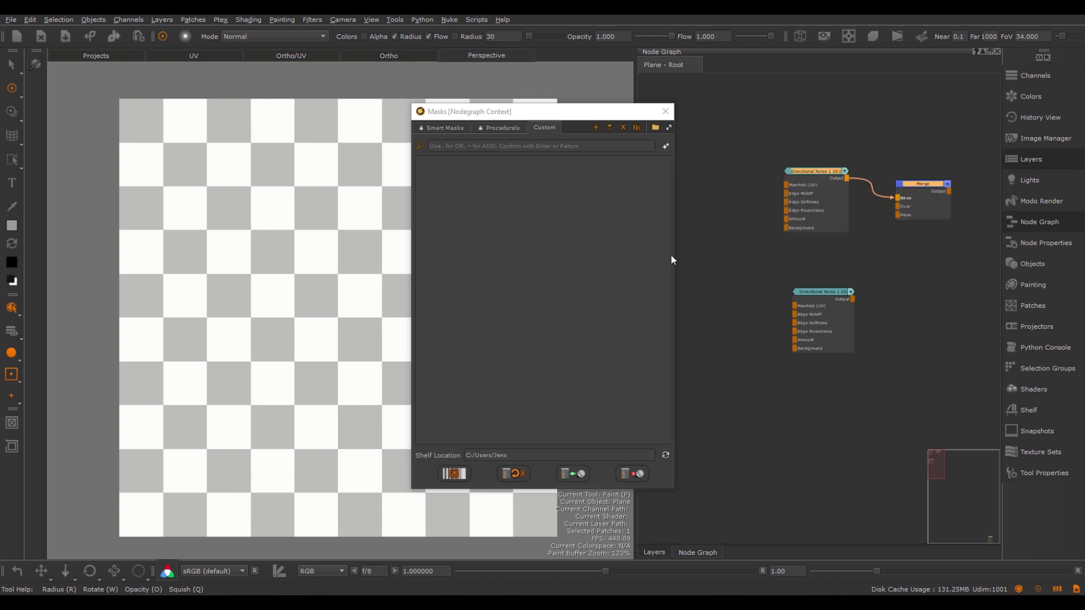
{"action": "left_click", "coordinate": [632, 473]}
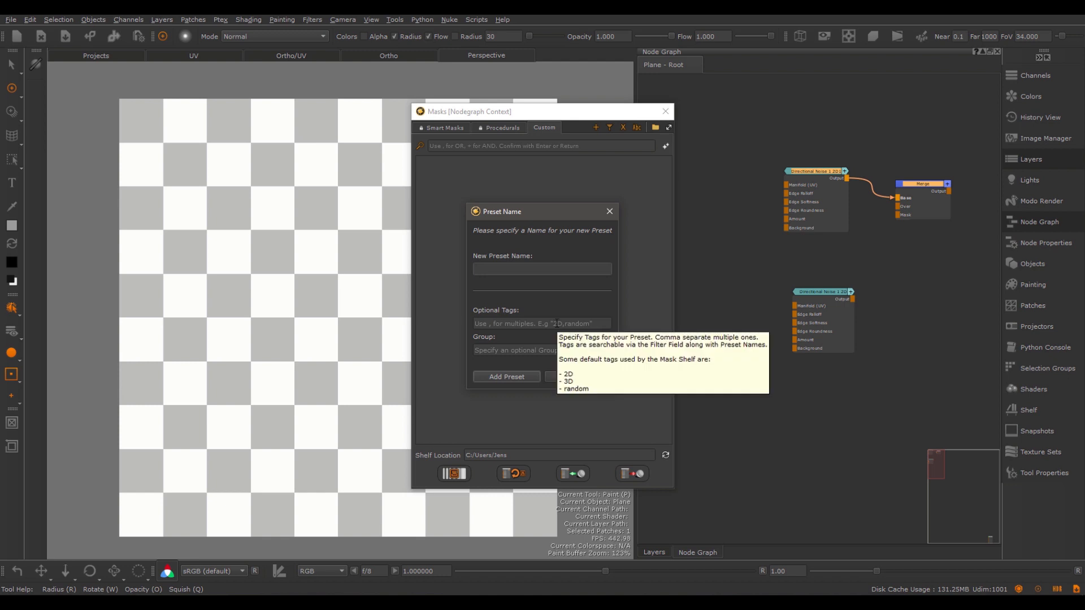
{"action": "type", "text": "Test Group"}
{"action": "left_click", "coordinate": [556, 324]}
{"action": "type", "text": "t"}
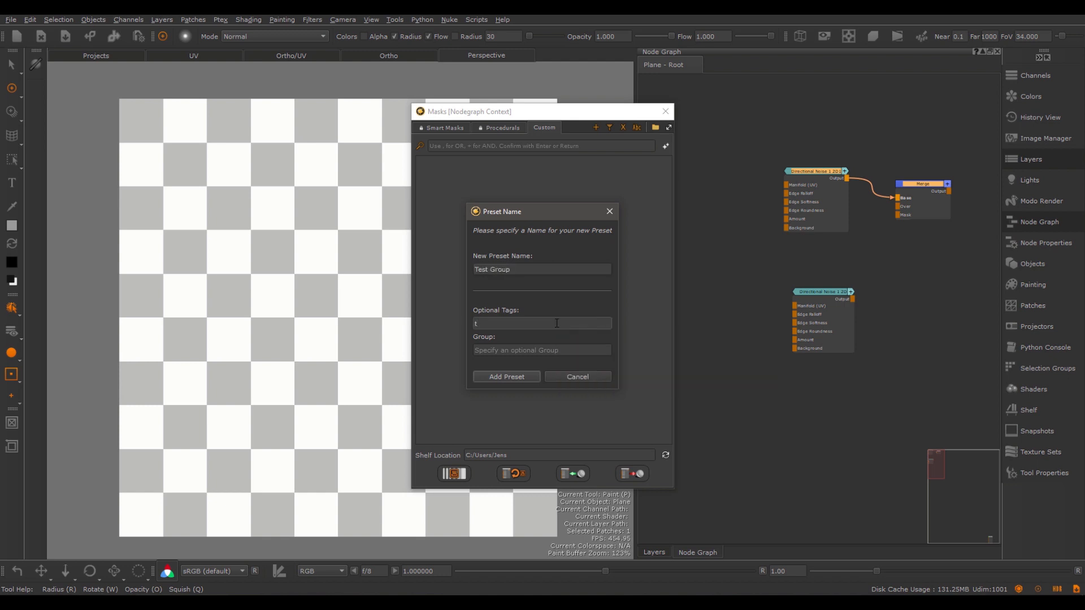
{"action": "type", "text": "utorial"}
{"action": "key", "text": "Tab"}
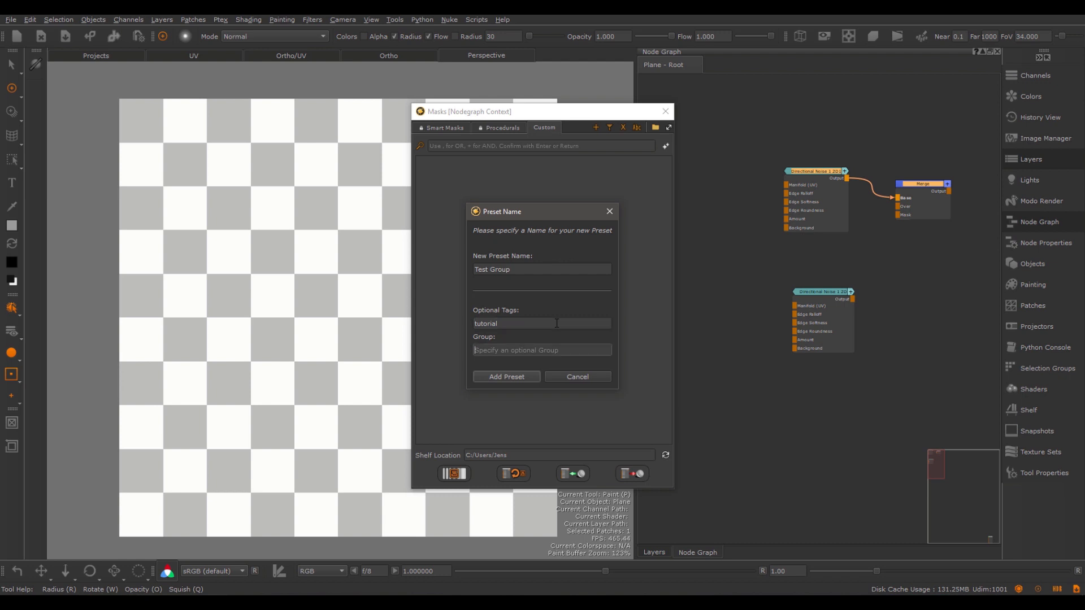
{"action": "type", "text": "TestGroup"}
{"action": "key", "text": "Return"}
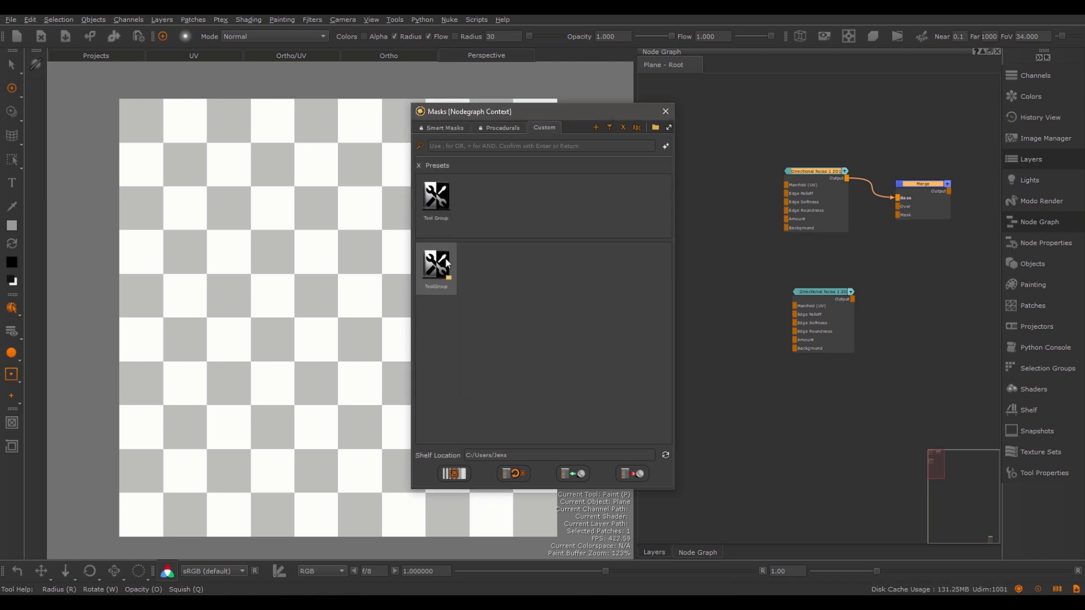
{"action": "left_click", "coordinate": [439, 192]}
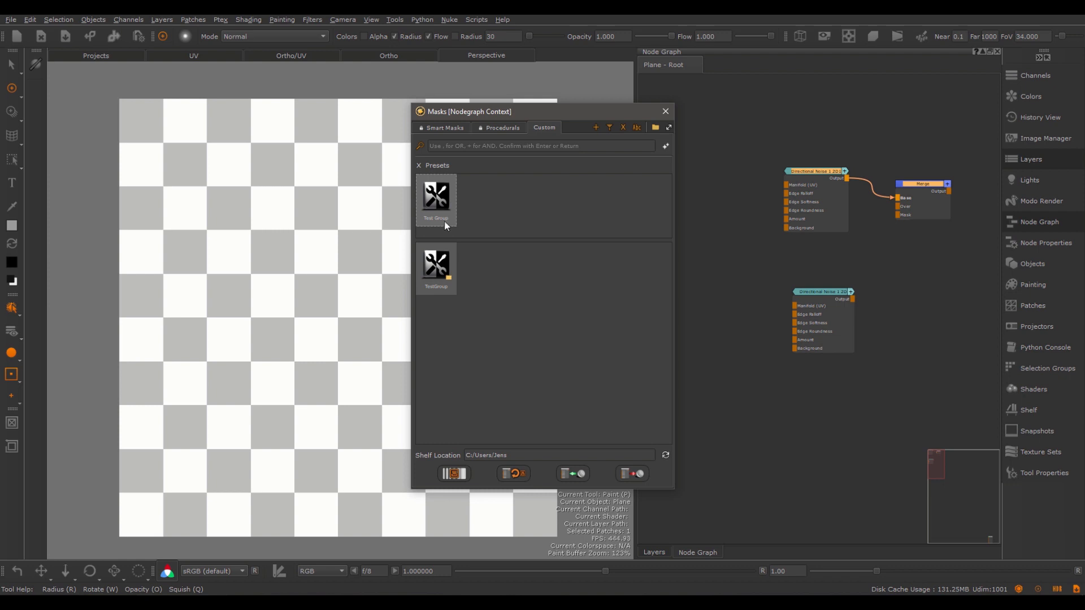
Save the lower Directional Noise node as a preset named Test 2 in the group TestGroup.
{"action": "left_click", "coordinate": [820, 269]}
{"action": "left_click", "coordinate": [830, 304]}
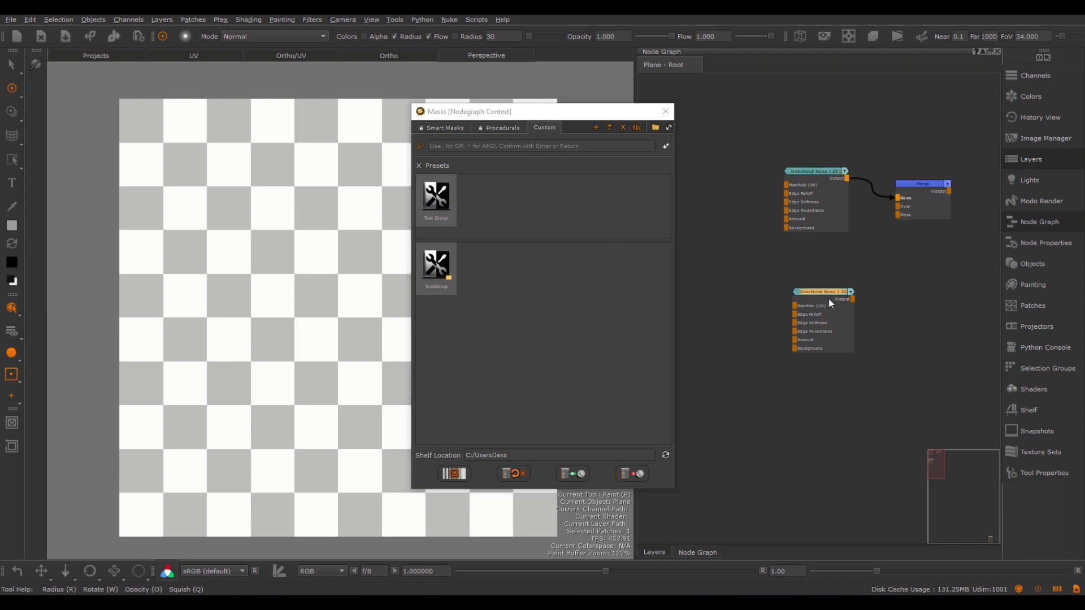
{"action": "left_click", "coordinate": [633, 474]}
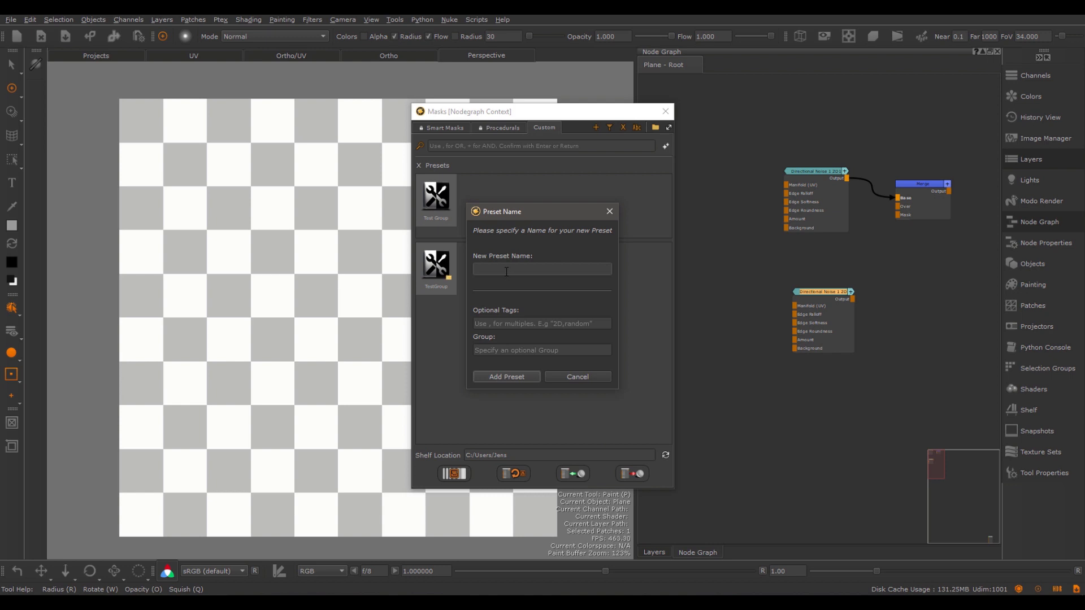
{"action": "type", "text": "Test 2"}
{"action": "key", "text": "Tab"}
{"action": "key", "text": "Tab"}
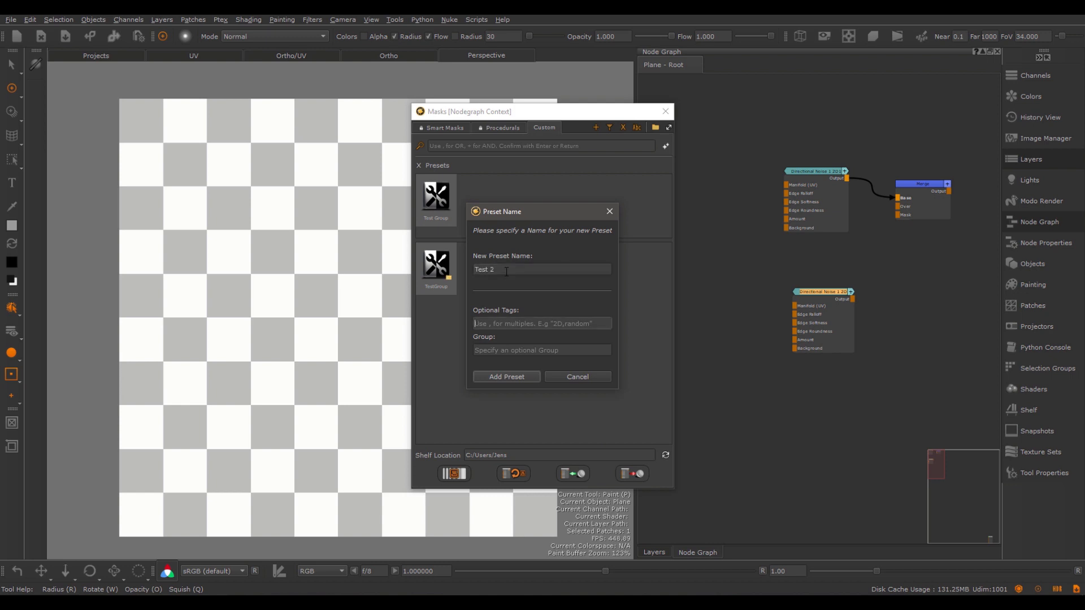
{"action": "type", "text": "Test"}
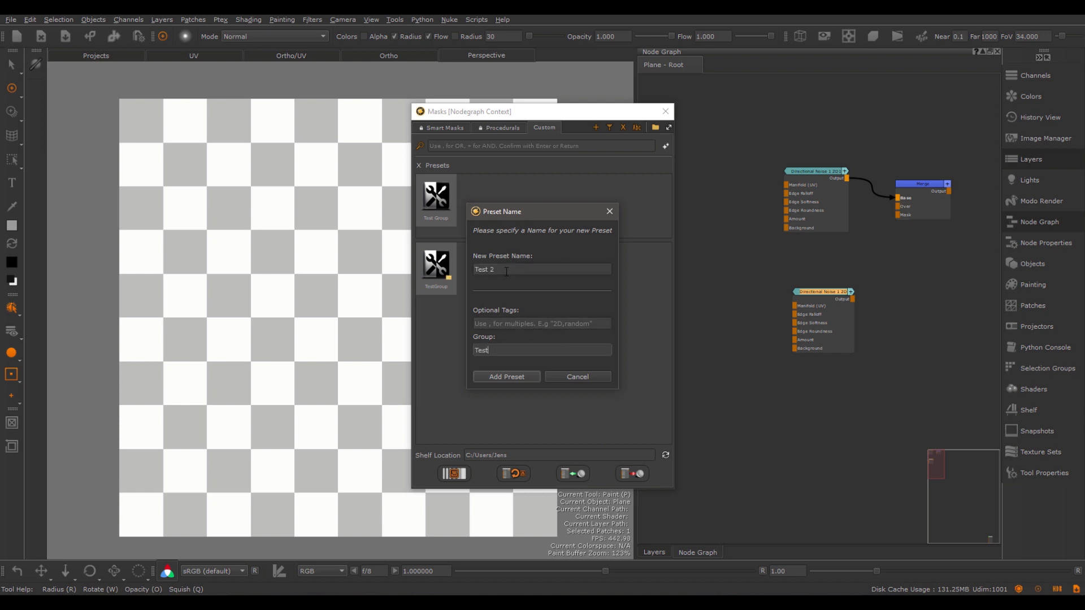
{"action": "type", "text": "Group"}
{"action": "key", "text": "Return"}
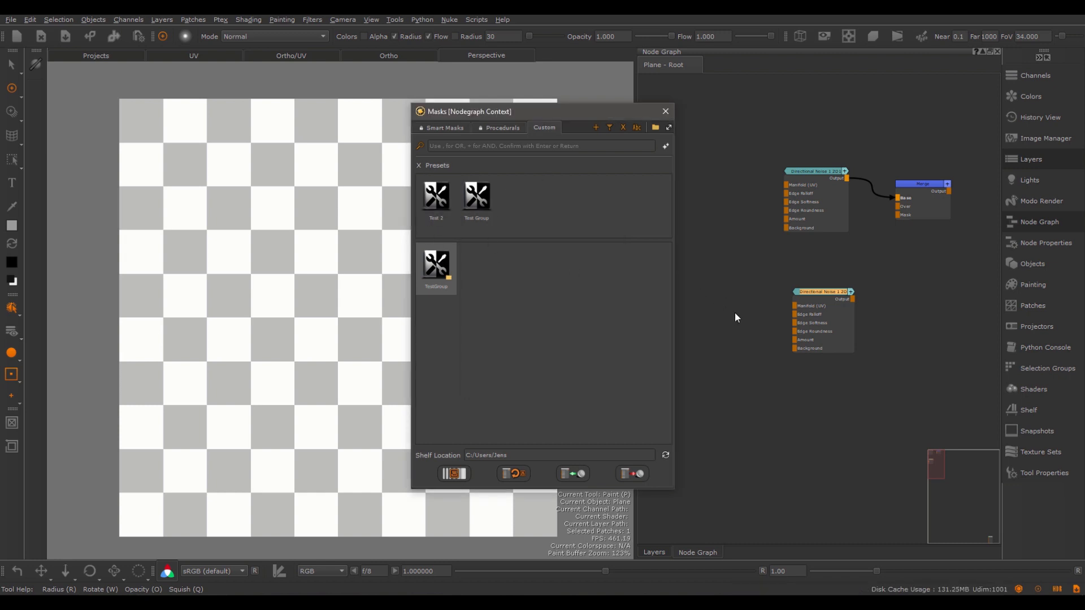
Rename the preset group TestGroup as Tutorial Test.
{"action": "right_click", "coordinate": [441, 266]}
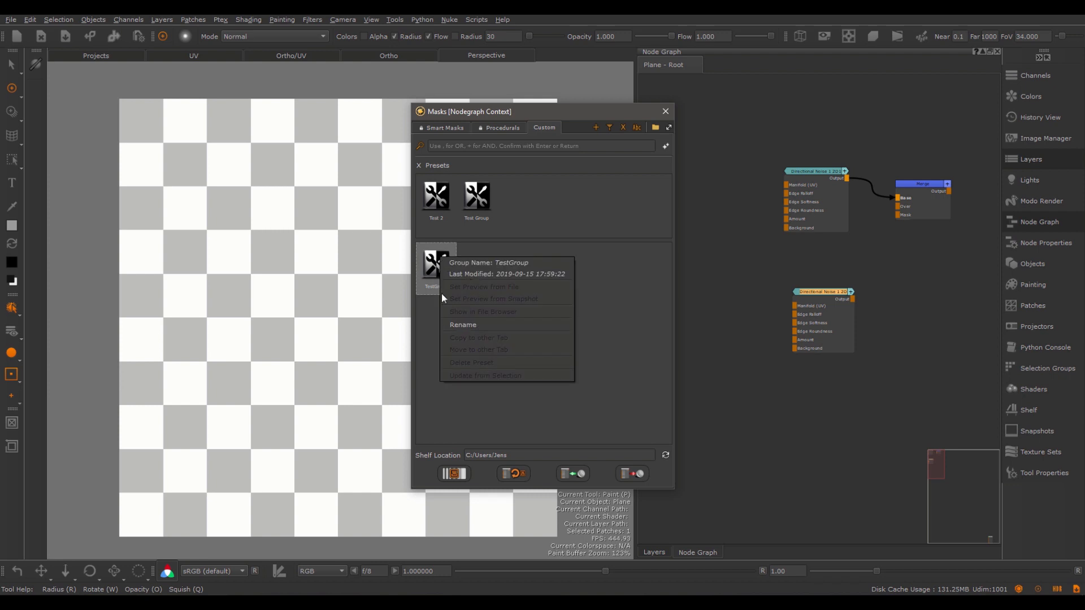
{"action": "left_click", "coordinate": [475, 325]}
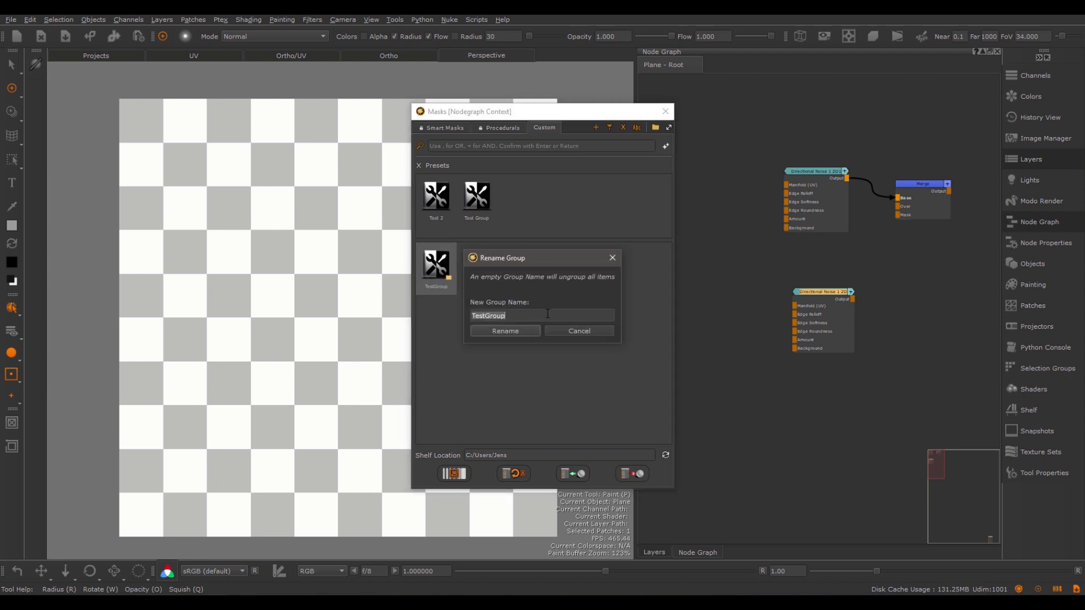
{"action": "type", "text": "Tutorial Test"}
{"action": "key", "text": "Return"}
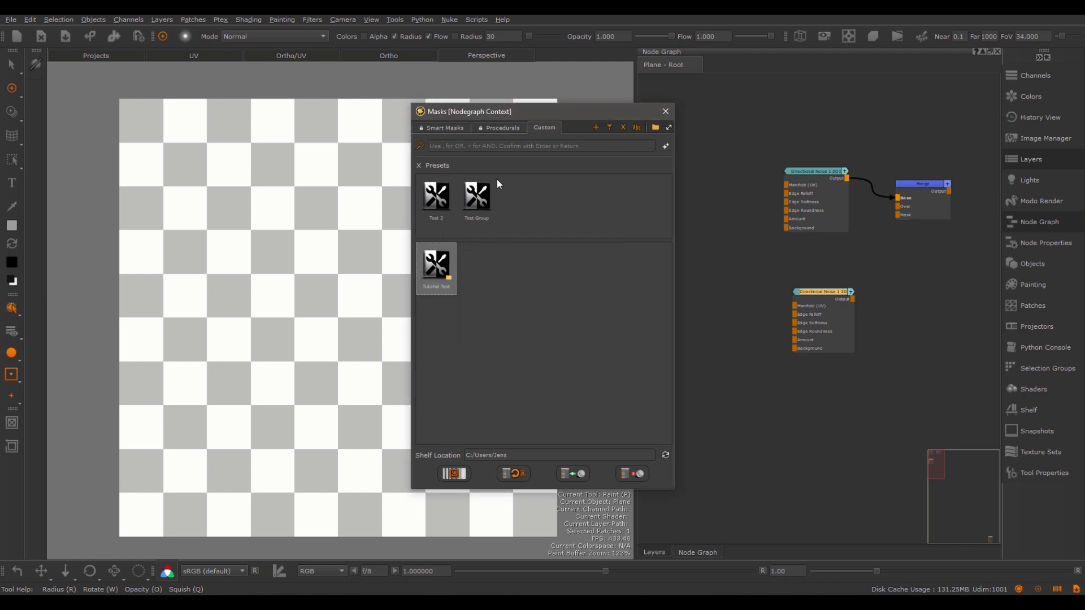
{"action": "left_click", "coordinate": [444, 197]}
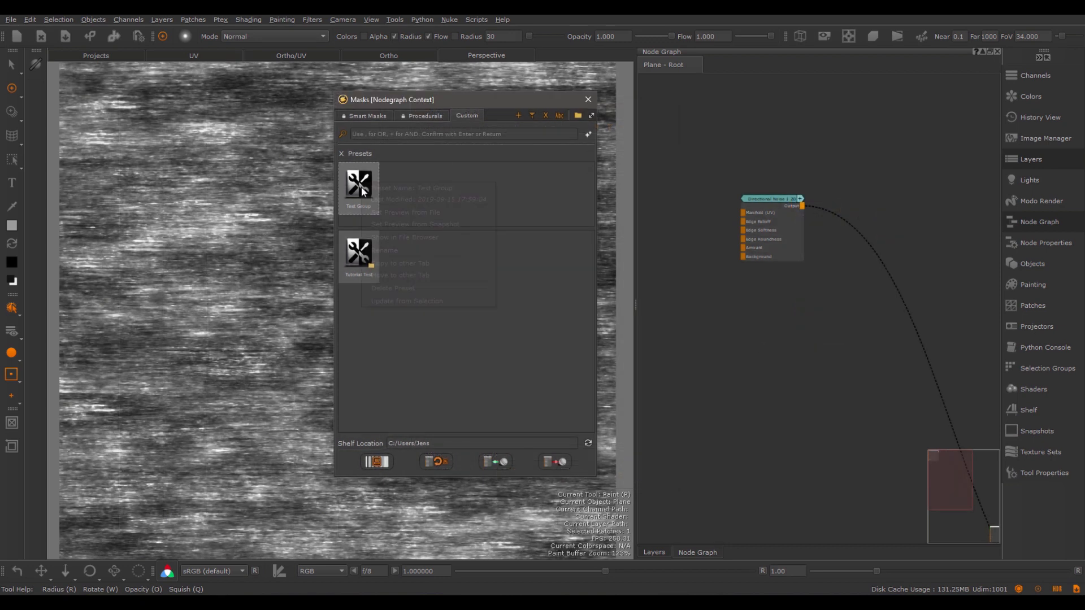
Set the Test Group preset's preview from a viewport snapshot, with the noise-covered plane filling the frame.
{"action": "right_click", "coordinate": [367, 189]}
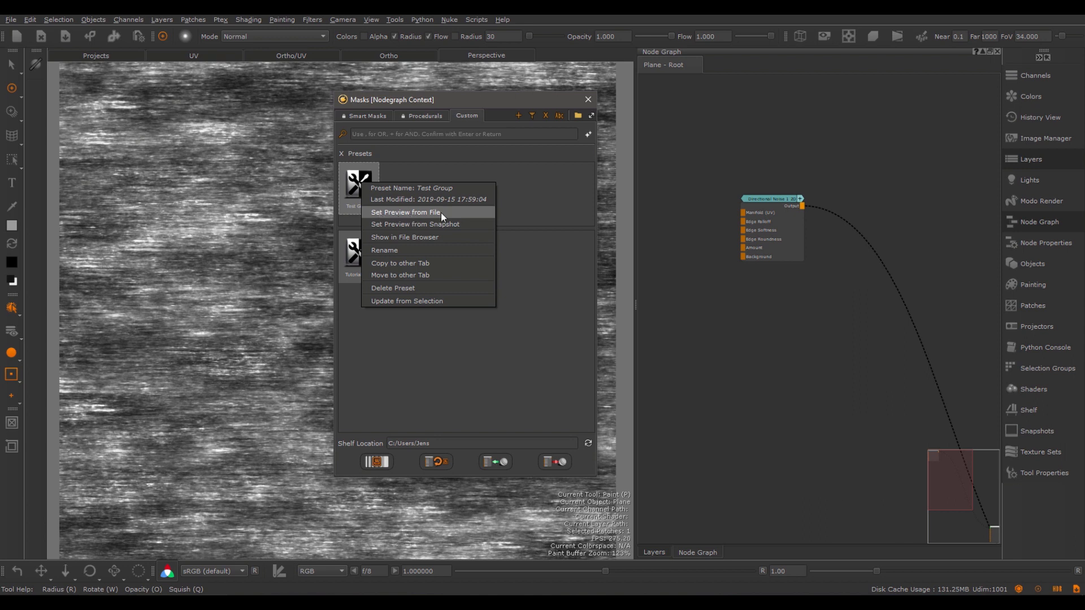
{"action": "left_click", "coordinate": [412, 225]}
{"action": "scroll", "coordinate": [273, 278], "scroll_direction": "down", "scroll_amount": 5}
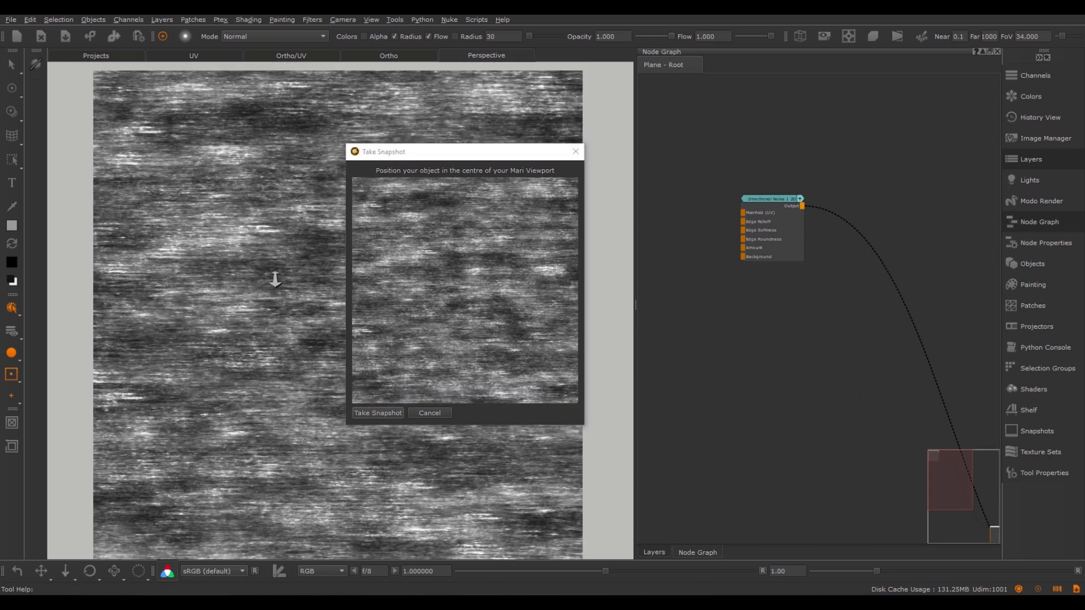
{"action": "right_click_drag", "start_coordinate": [245, 281], "coordinate": [311, 284], "text": "alt"}
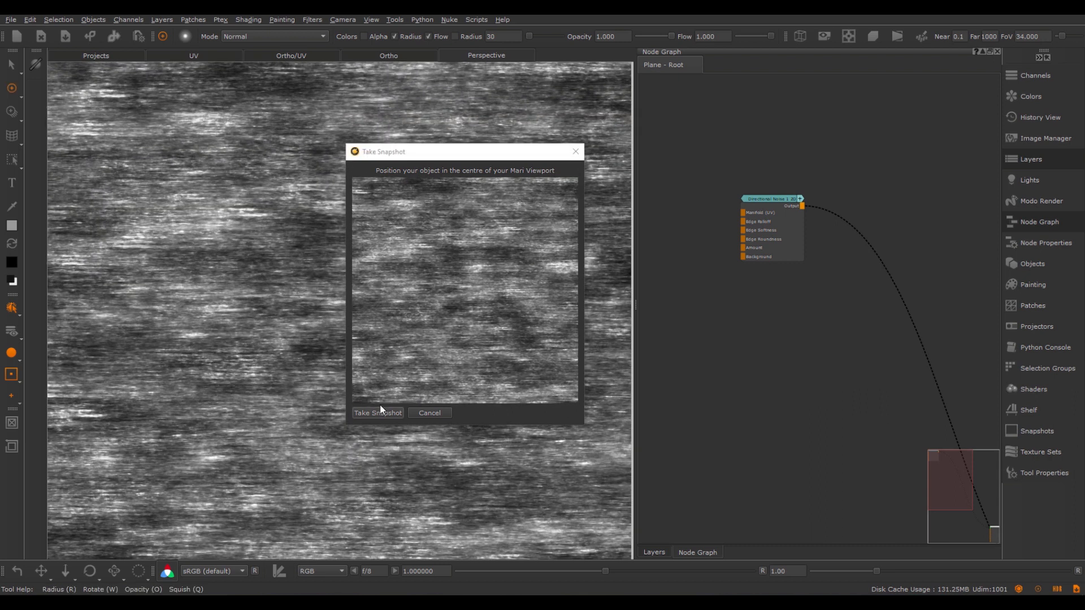
{"action": "left_click", "coordinate": [380, 412]}
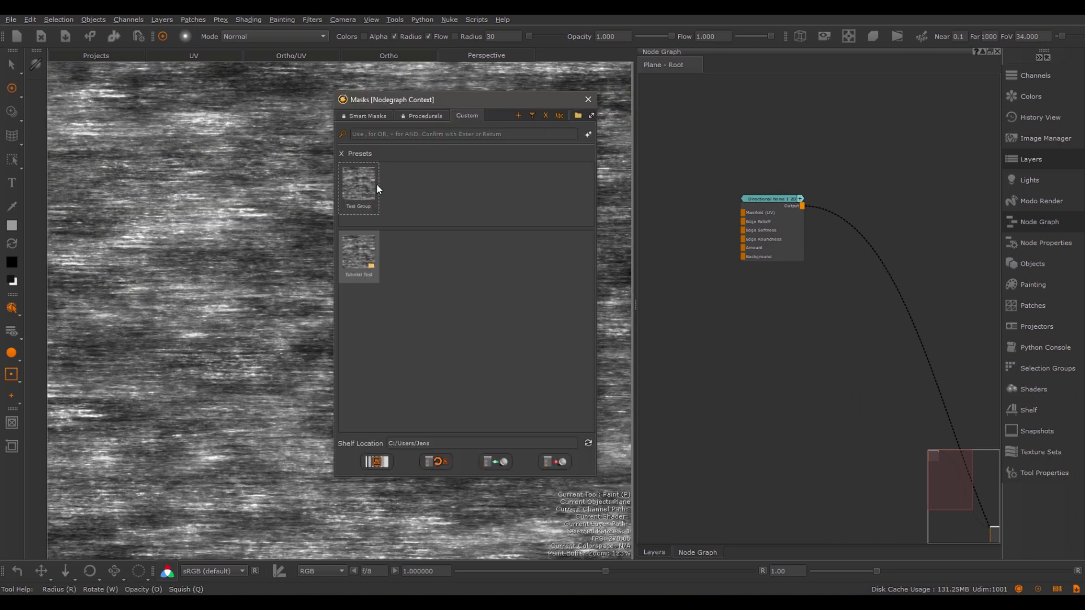
Examine the Test Group preset's folder in the file browser and close it.
{"action": "right_click", "coordinate": [364, 187]}
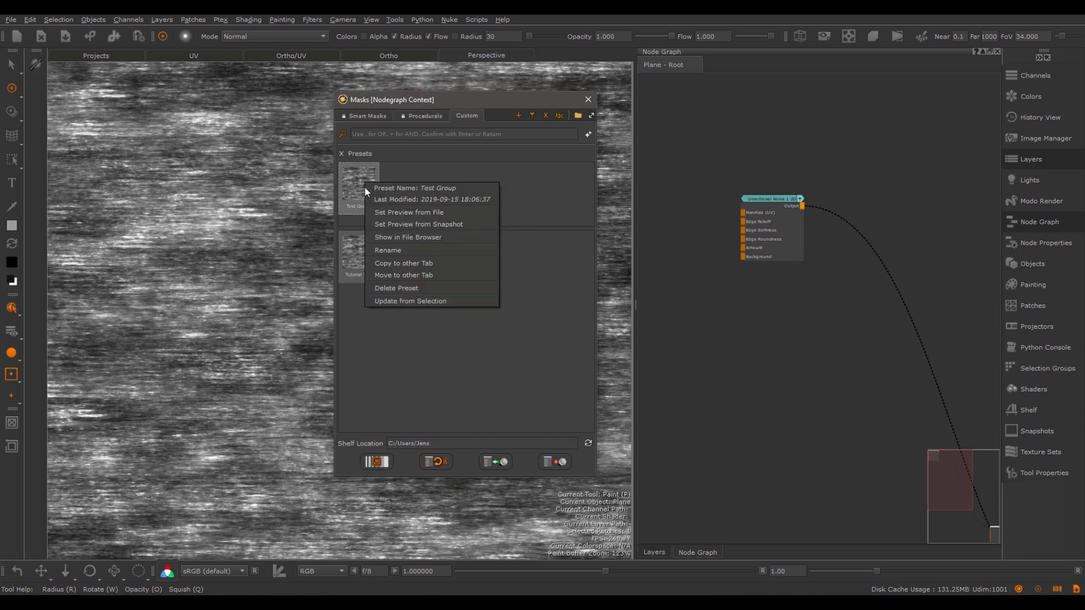
{"action": "left_click", "coordinate": [417, 237]}
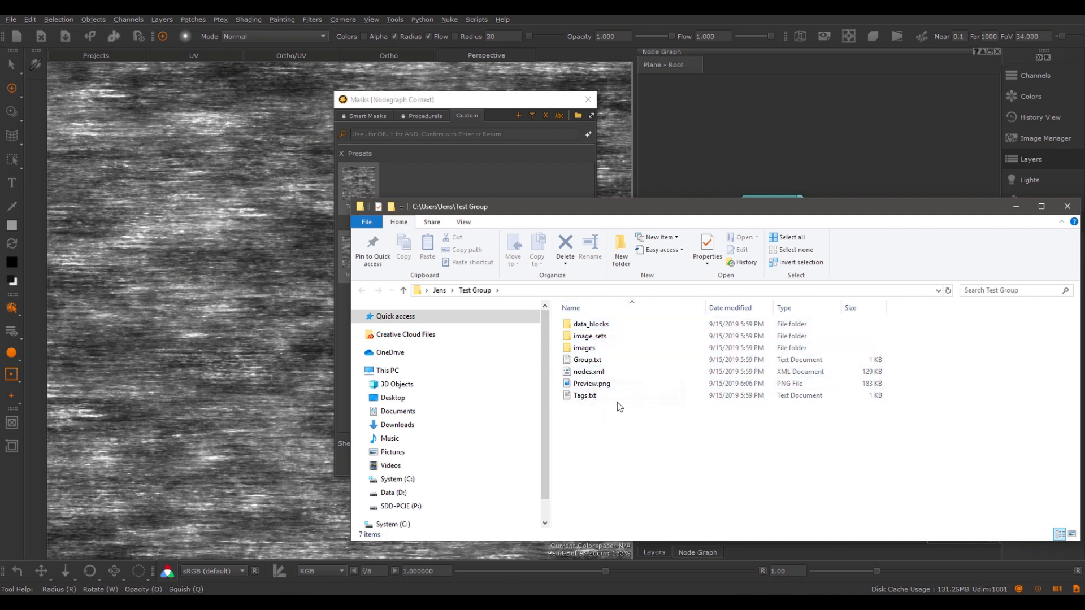
{"action": "left_click", "coordinate": [1067, 207]}
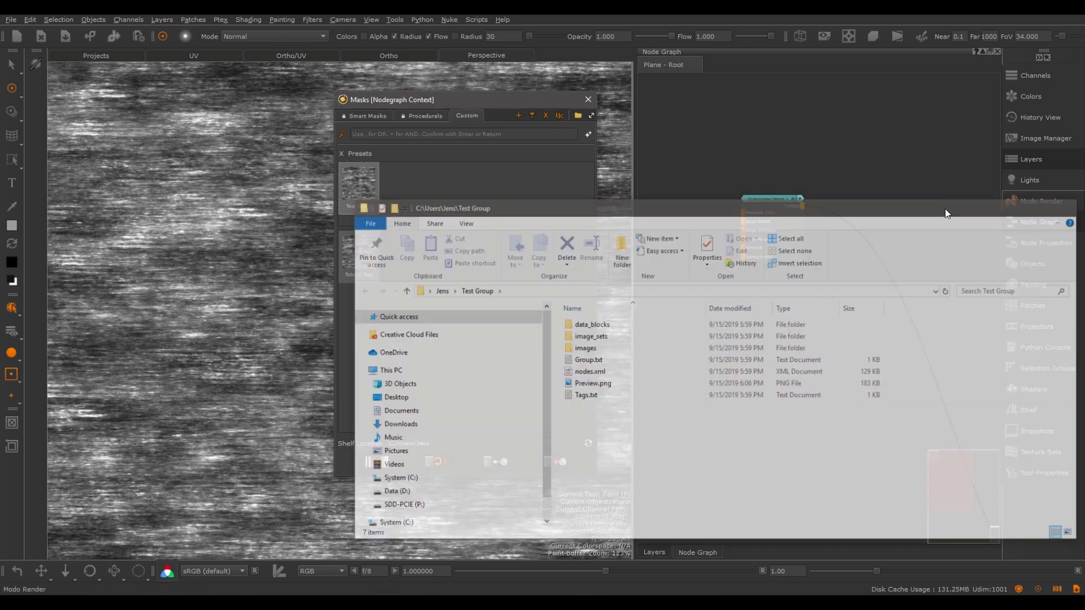
Replace the Test preset's optional tags with 2d.
{"action": "right_click", "coordinate": [357, 184]}
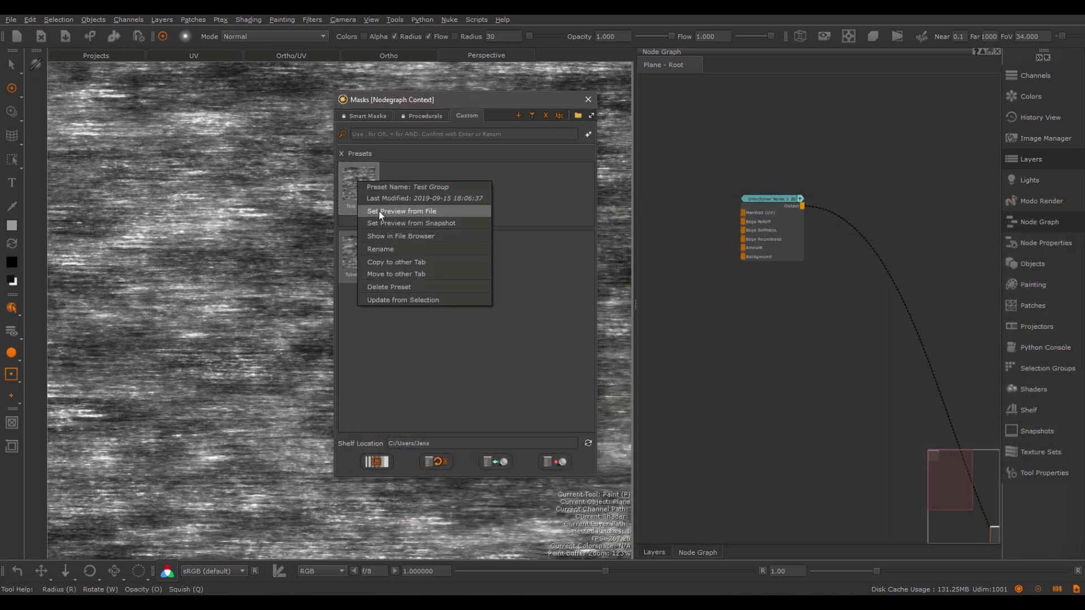
{"action": "left_click", "coordinate": [399, 249]}
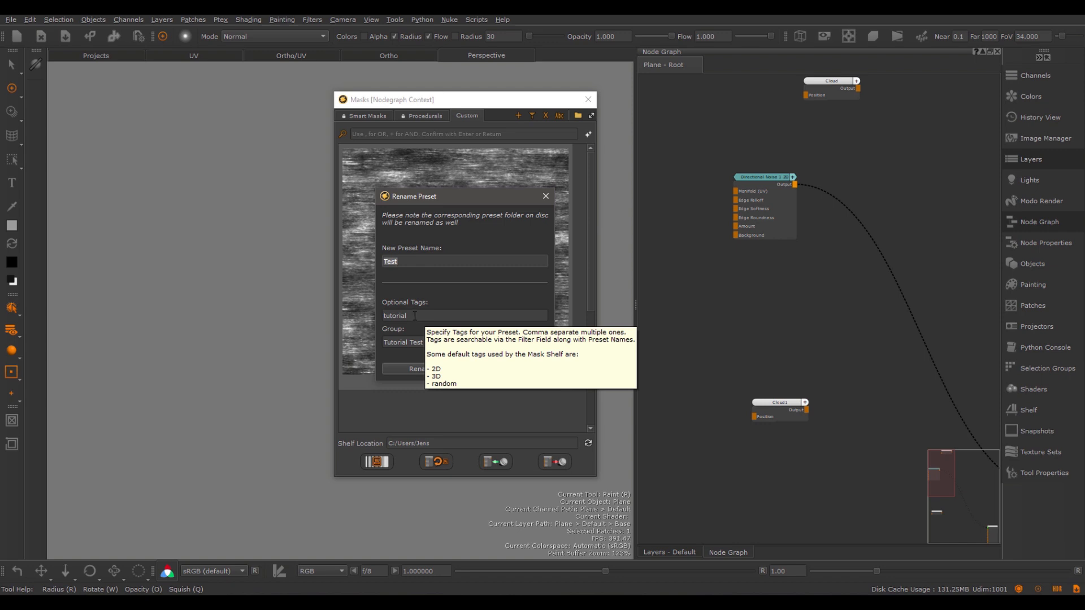
{"action": "double_click", "coordinate": [415, 316]}
{"action": "type", "text": "2D"}
{"action": "left_click", "coordinate": [431, 366]}
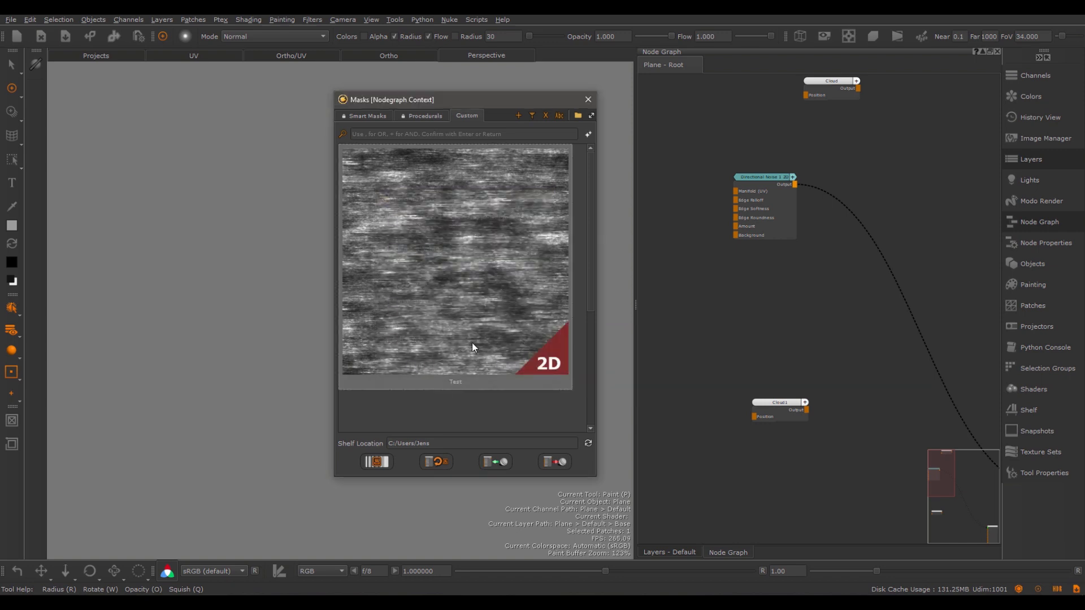
Change the Test preset's optional tag to 3D.
{"action": "right_click", "coordinate": [465, 266]}
{"action": "left_click", "coordinate": [514, 327]}
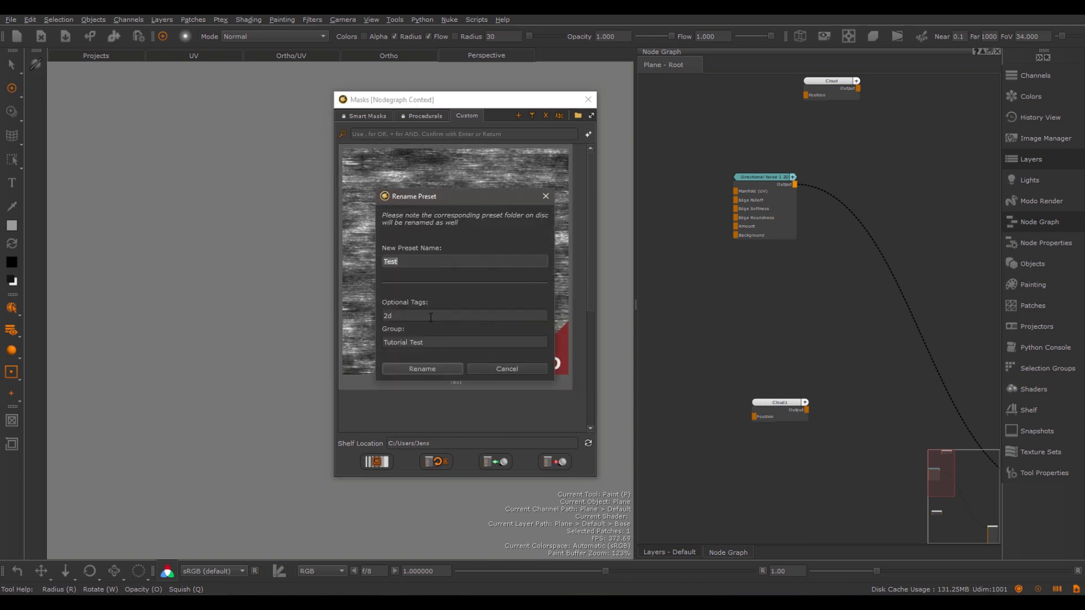
{"action": "left_click", "coordinate": [439, 370]}
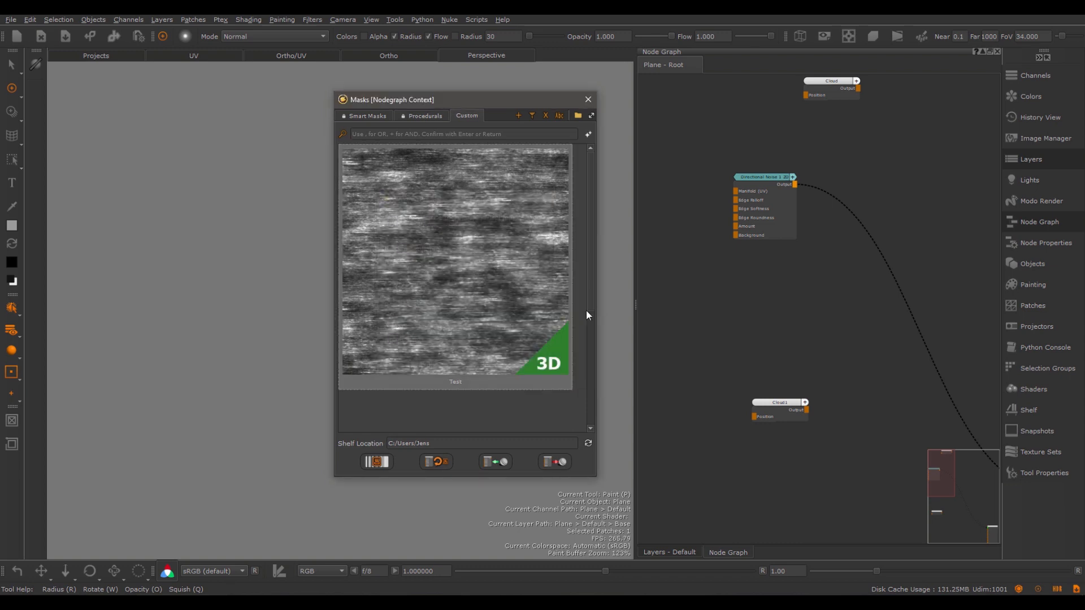
Change the Test preset's optional tag to random.
{"action": "right_click", "coordinate": [467, 285]}
{"action": "left_click", "coordinate": [496, 352]}
{"action": "left_click", "coordinate": [430, 315]}
{"action": "key", "text": "BackSpace"}
{"action": "key", "text": "BackSpace"}
{"action": "type", "text": "scatter"}
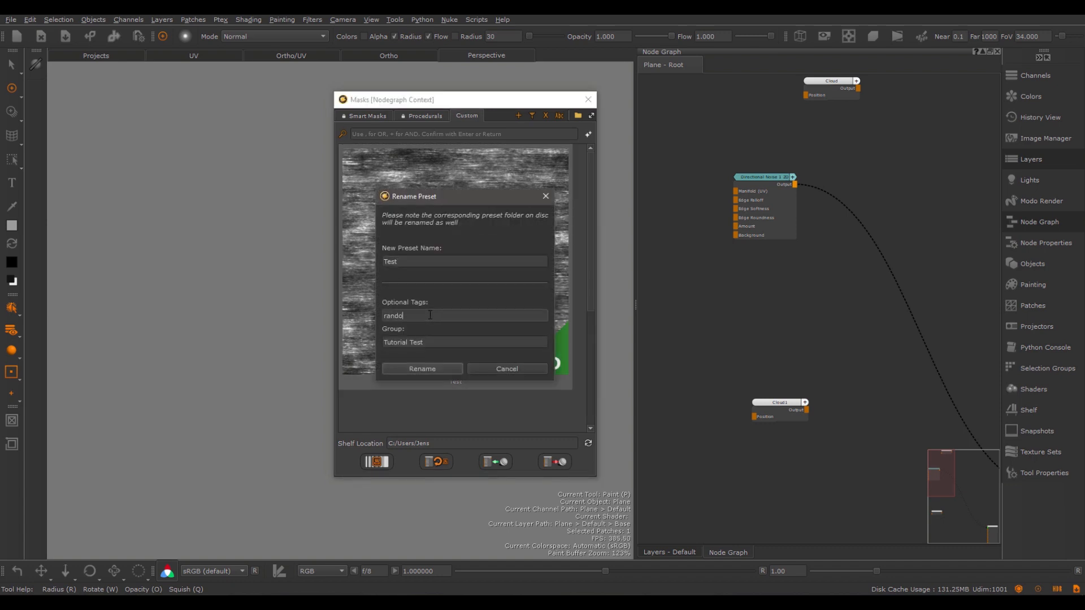
{"action": "key", "text": "Return"}
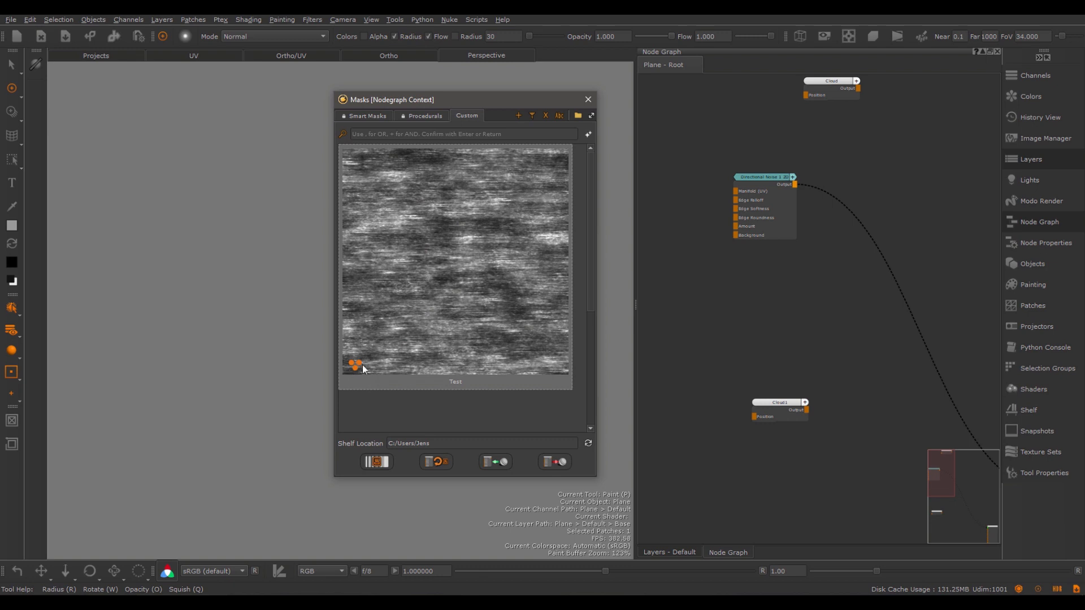
{"action": "mouse_move", "coordinate": [372, 363]}
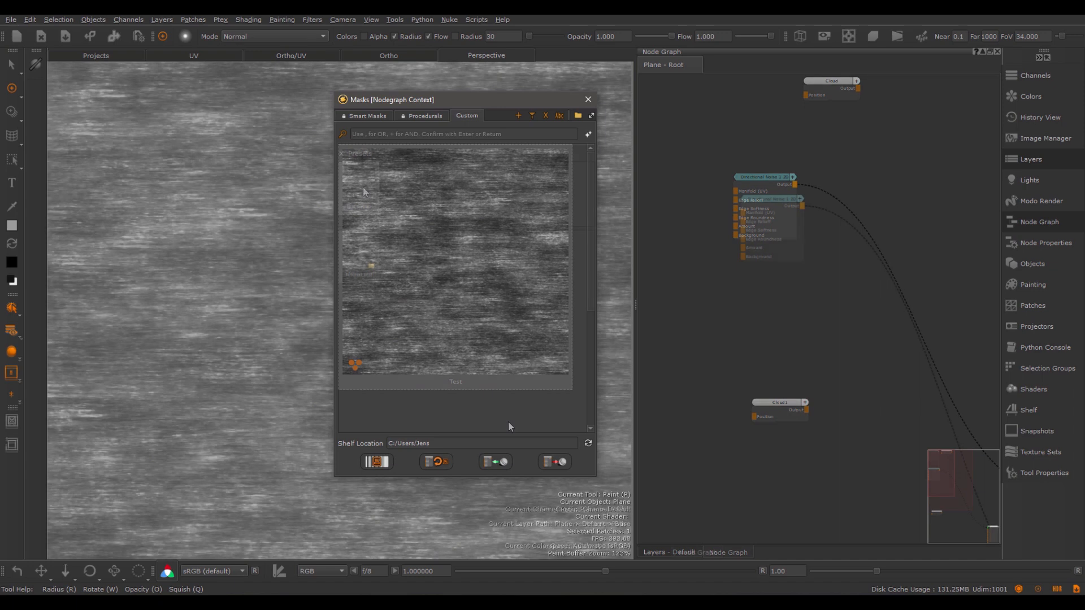
Copy the Directional Noise 1 2D preset from Procedurals to the Custom tab and open its group there.
{"action": "right_click", "coordinate": [362, 181]}
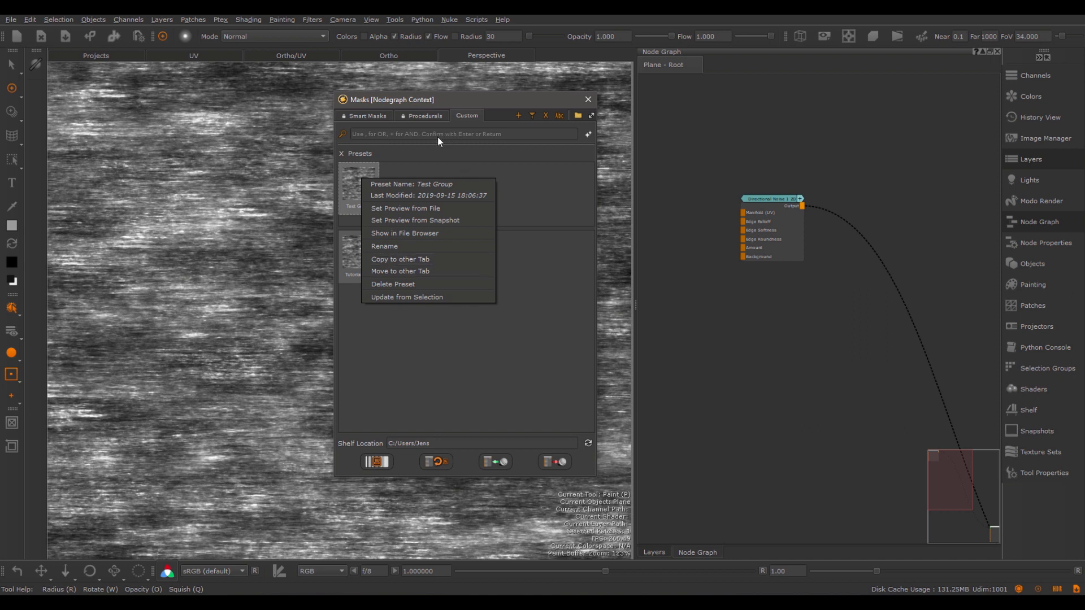
{"action": "left_click", "coordinate": [428, 117]}
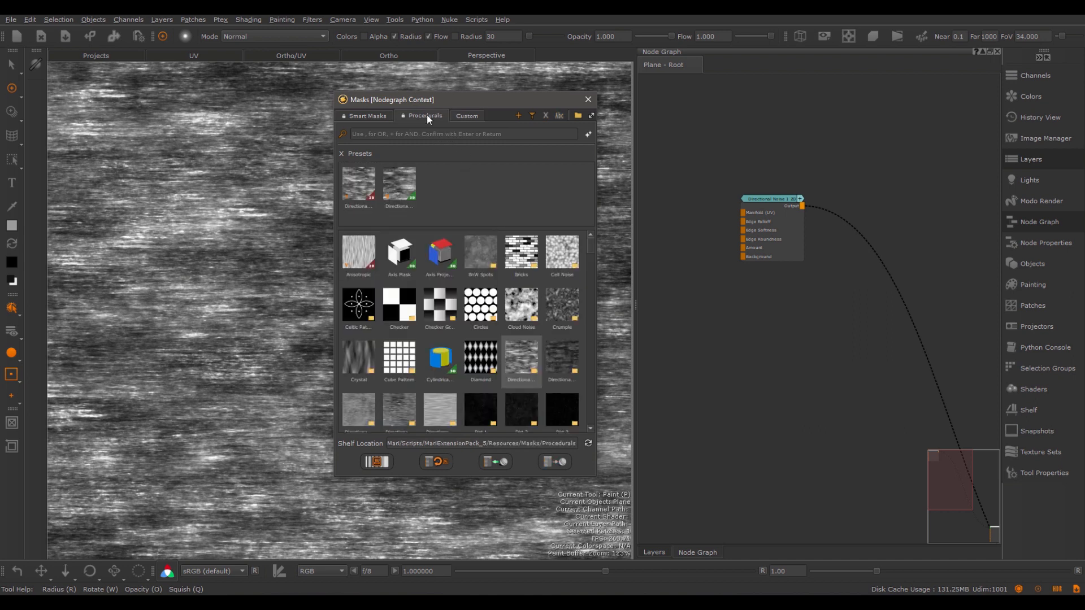
{"action": "right_click", "coordinate": [361, 190]}
{"action": "left_click", "coordinate": [413, 262]}
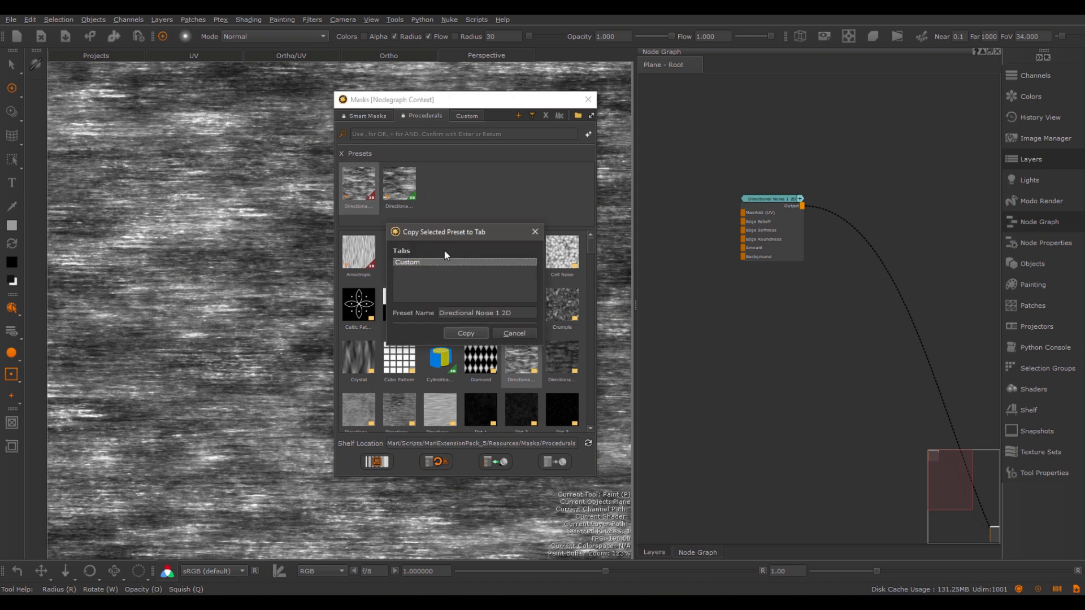
{"action": "left_click", "coordinate": [460, 323]}
{"action": "left_click", "coordinate": [467, 116]}
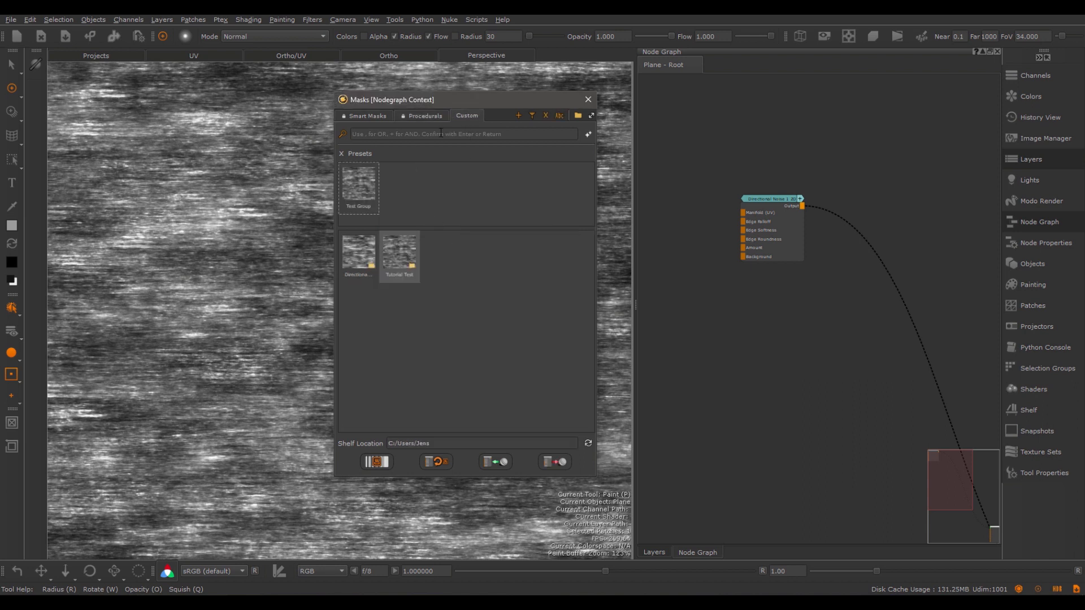
{"action": "left_click", "coordinate": [362, 262]}
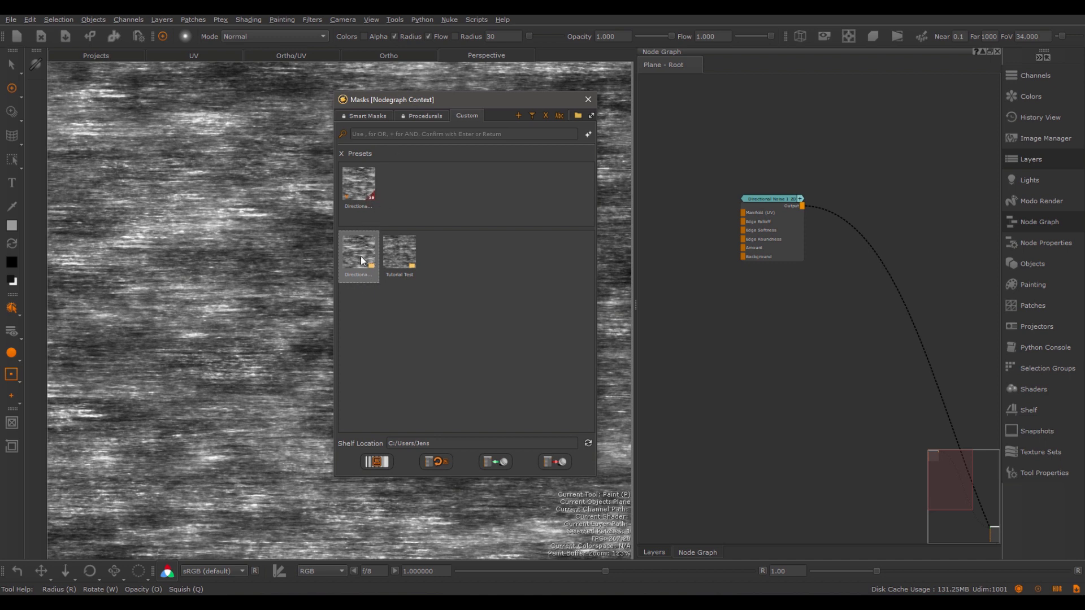
Delete the Directional Noise 1 2D preset from the Custom tab and confirm its removal.
{"action": "right_click", "coordinate": [361, 181]}
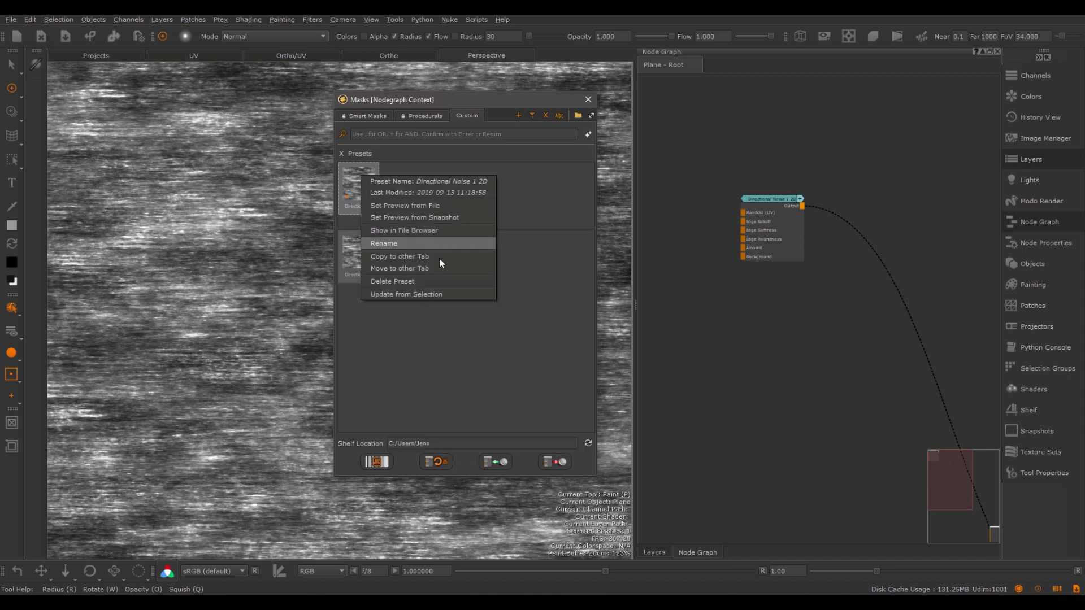
{"action": "left_click", "coordinate": [421, 282]}
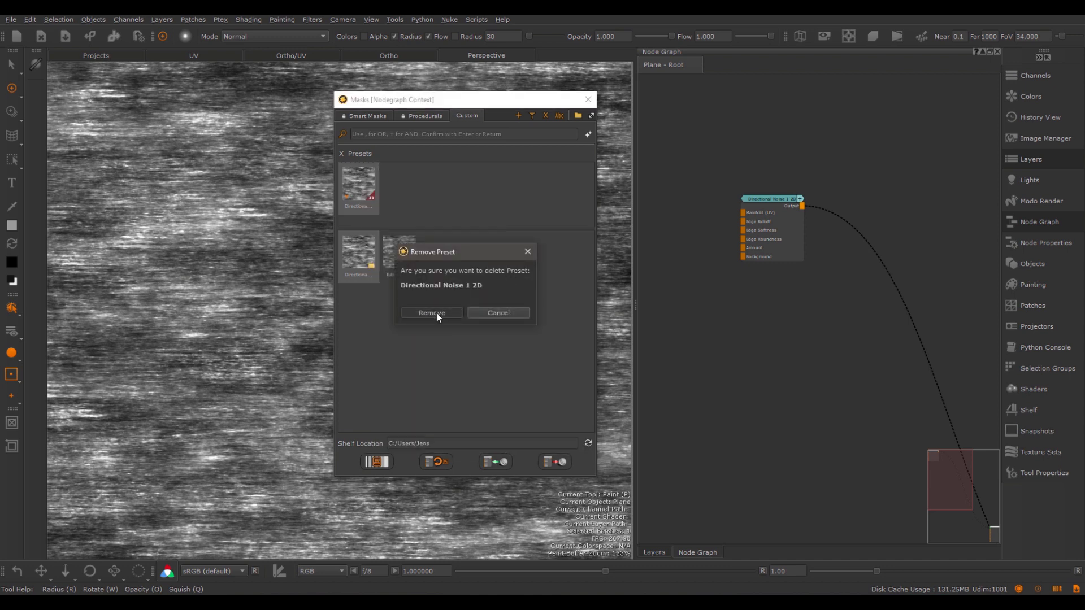
{"action": "left_click", "coordinate": [436, 313]}
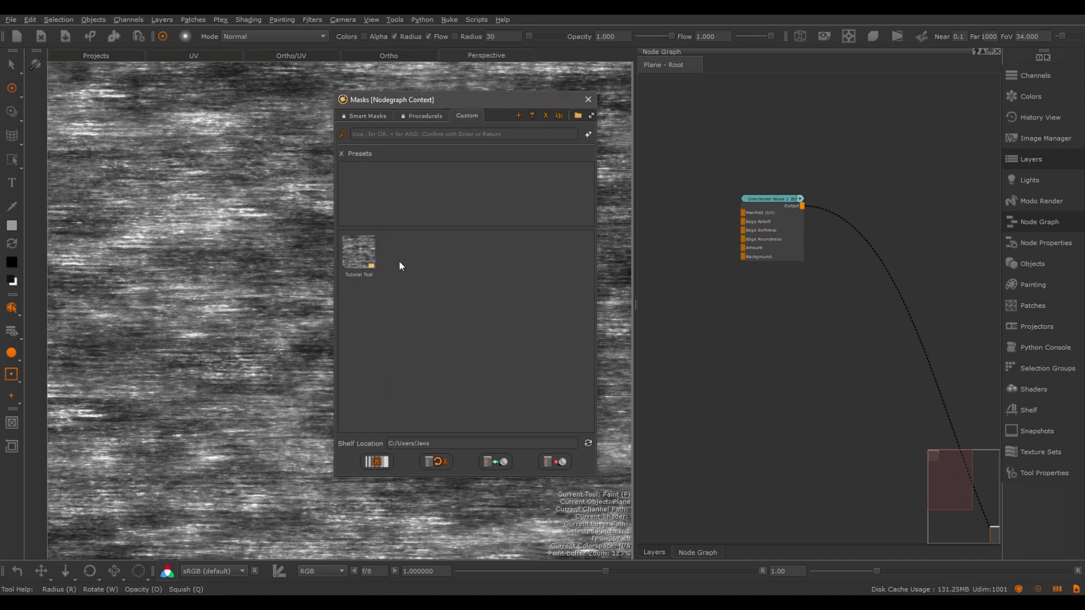
Add a Cloud node to the node graph above the Directional Noise node.
{"action": "right_click", "coordinate": [354, 179]}
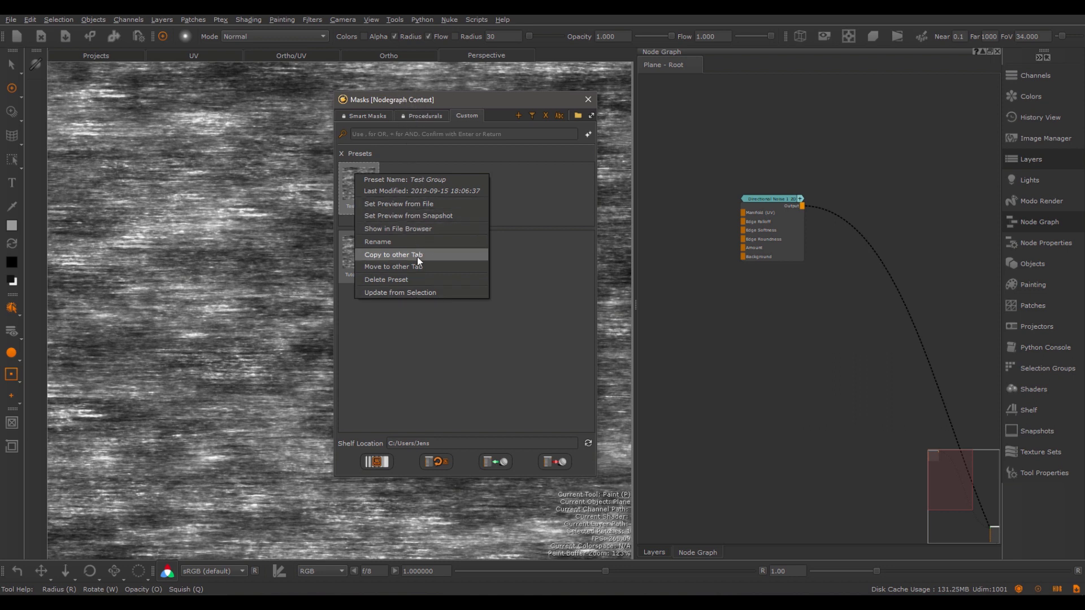
{"action": "left_click", "coordinate": [730, 286]}
{"action": "key", "text": "f"}
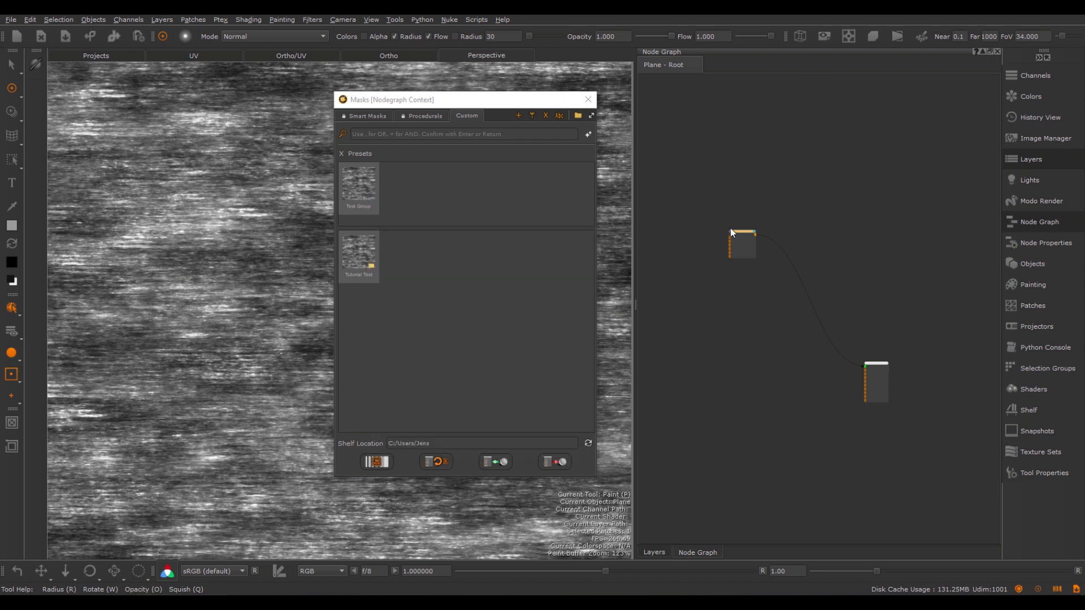
{"action": "key", "text": "f"}
{"action": "key", "text": "Tab"}
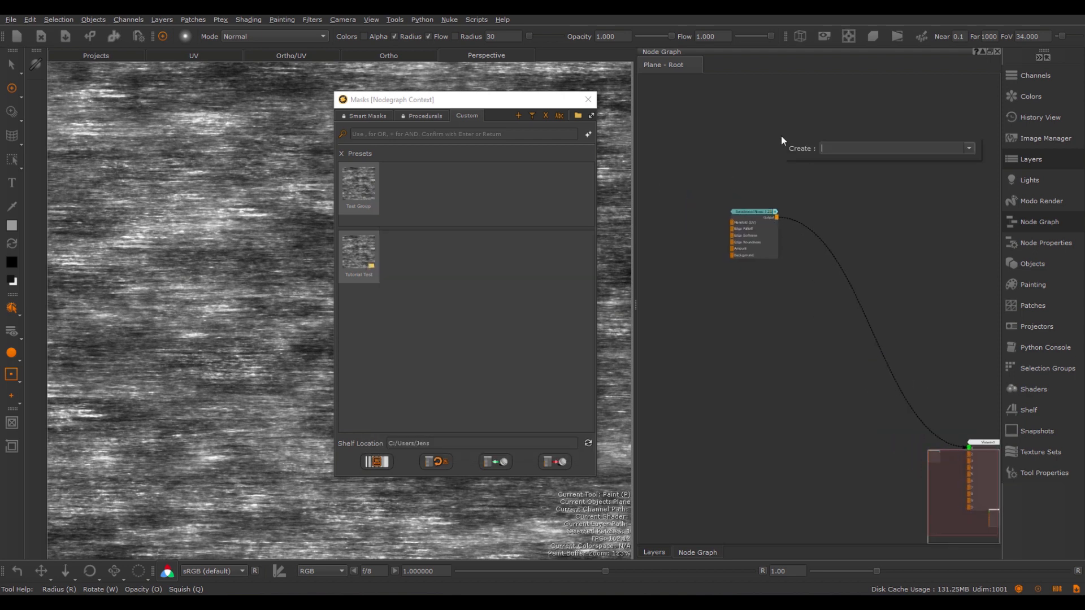
{"action": "type", "text": "cloud"}
{"action": "key", "text": "Return"}
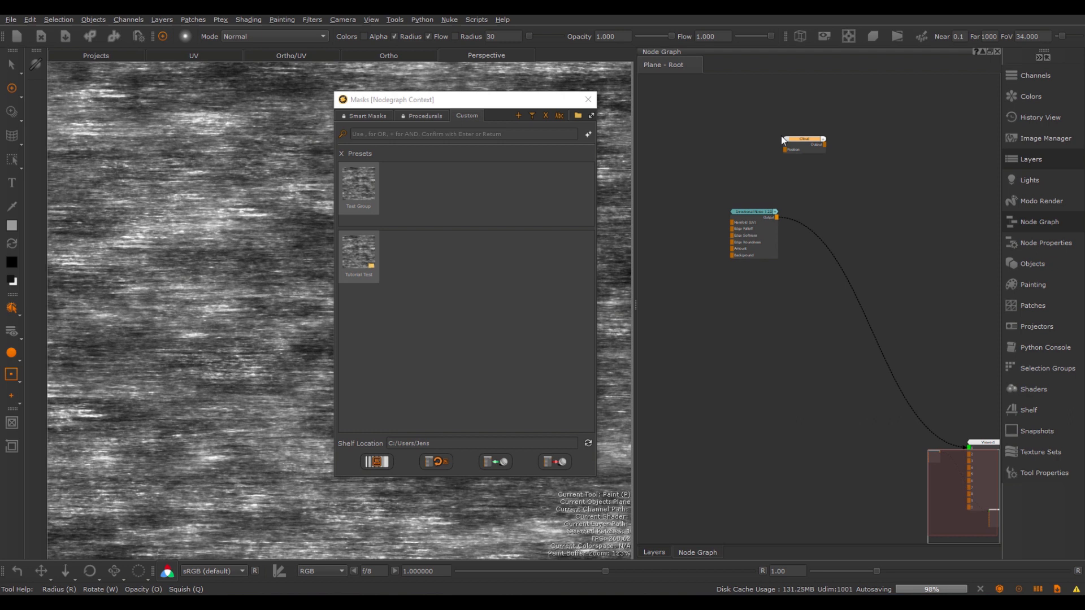
Update the Test Group preset from the selected Cloud node and confirm replacing its content.
{"action": "right_click", "coordinate": [359, 186]}
{"action": "left_click", "coordinate": [418, 304]}
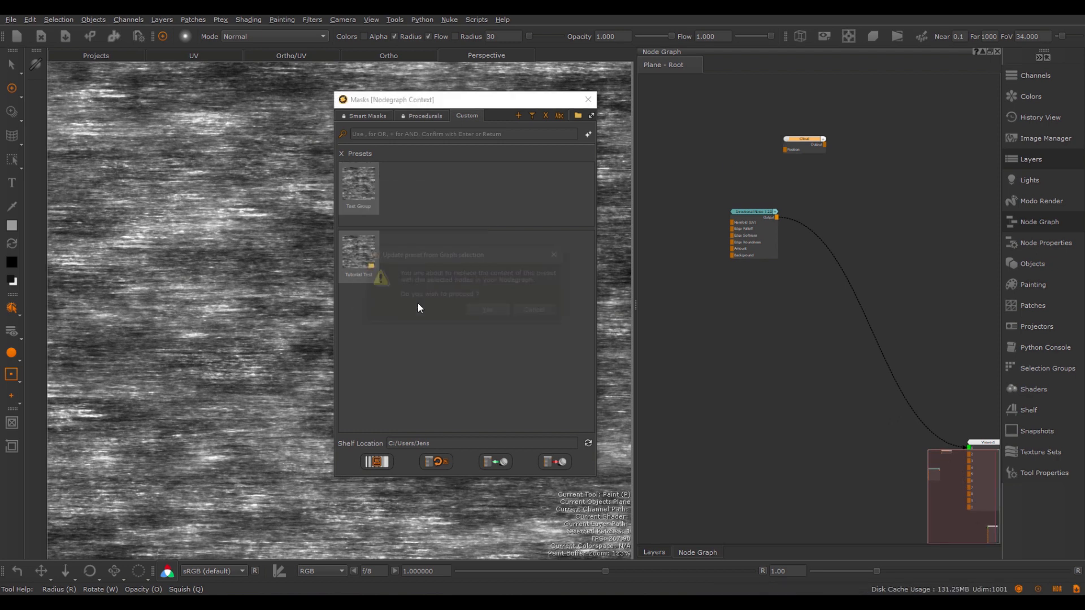
{"action": "left_click", "coordinate": [489, 311]}
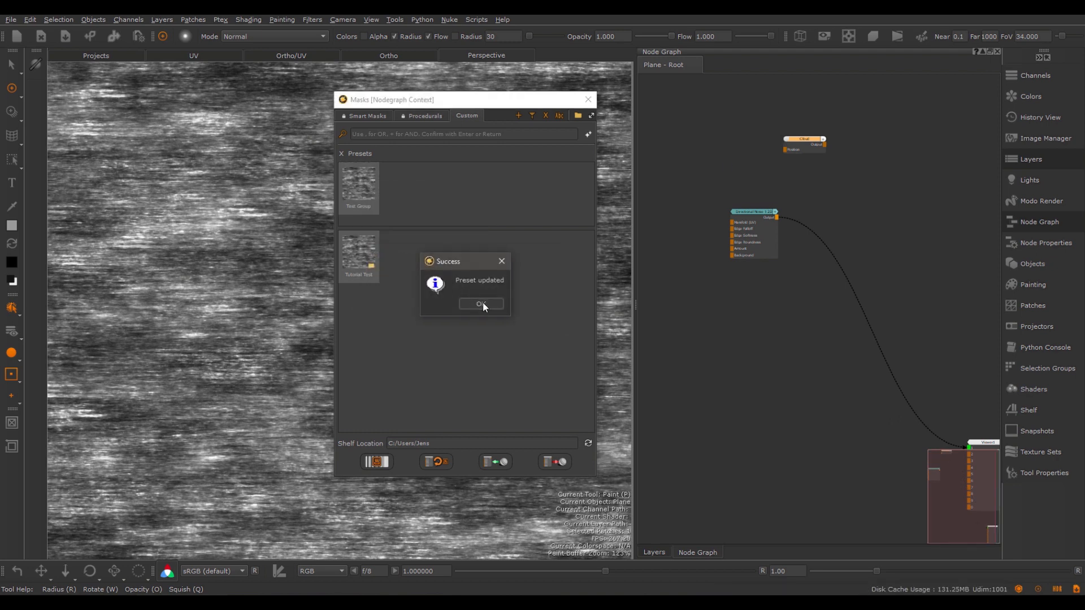
{"action": "left_click", "coordinate": [483, 303]}
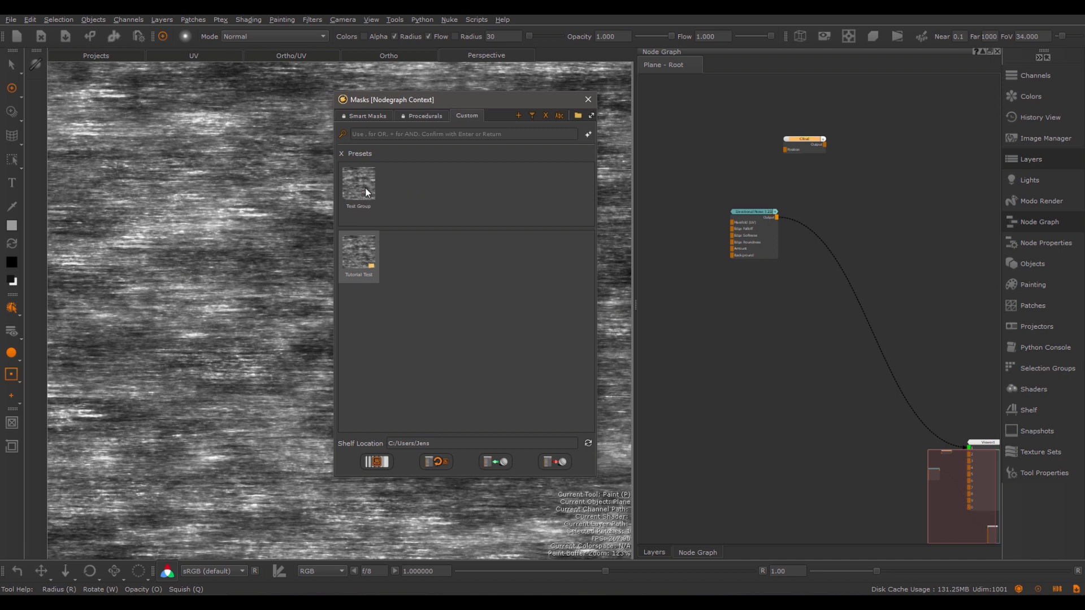
Add the updated Test Group preset to the node graph below the Directional Noise node and inspect the resulting node.
{"action": "mouse_move", "coordinate": [365, 188]}
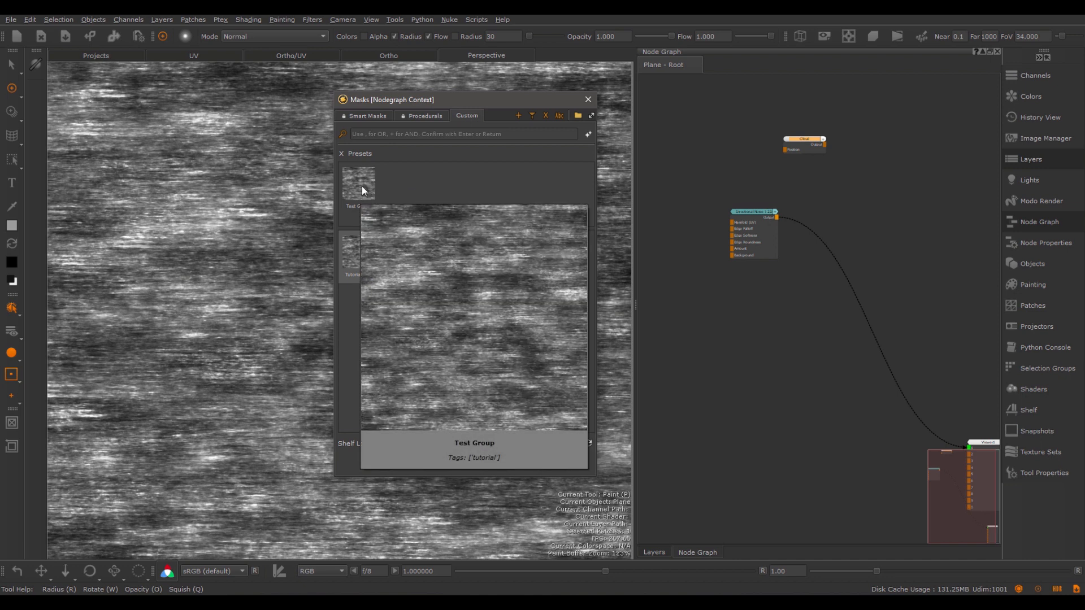
{"action": "left_click_drag", "start_coordinate": [362, 186], "coordinate": [744, 379]}
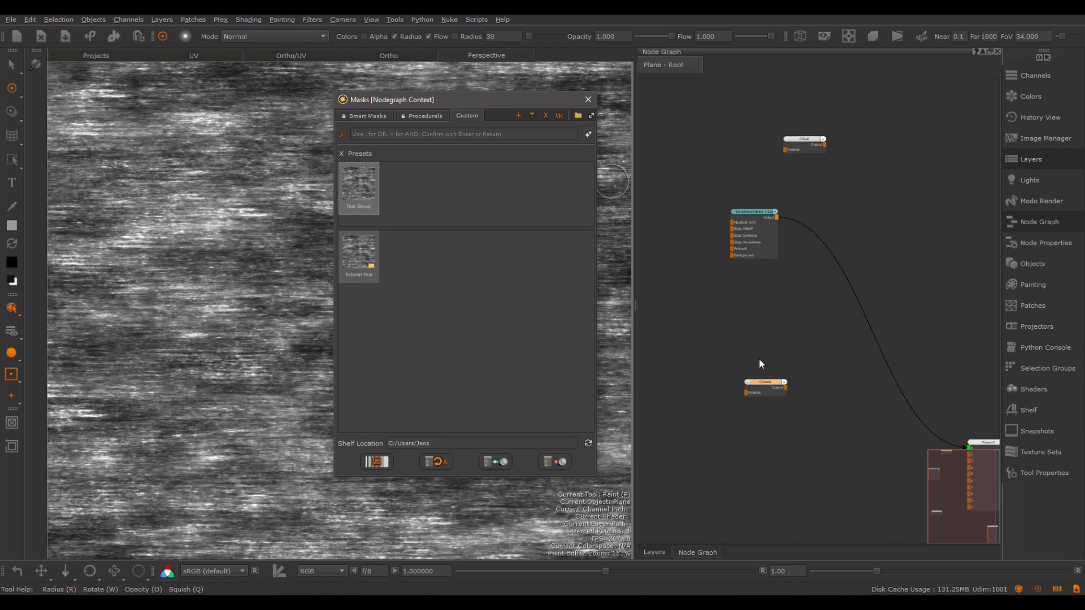
{"action": "left_click", "coordinate": [759, 360]}
{"action": "scroll", "coordinate": [740, 387], "scroll_direction": "up", "scroll_amount": 3}
{"action": "middle_click_drag", "start_coordinate": [739, 386], "coordinate": [813, 294]}
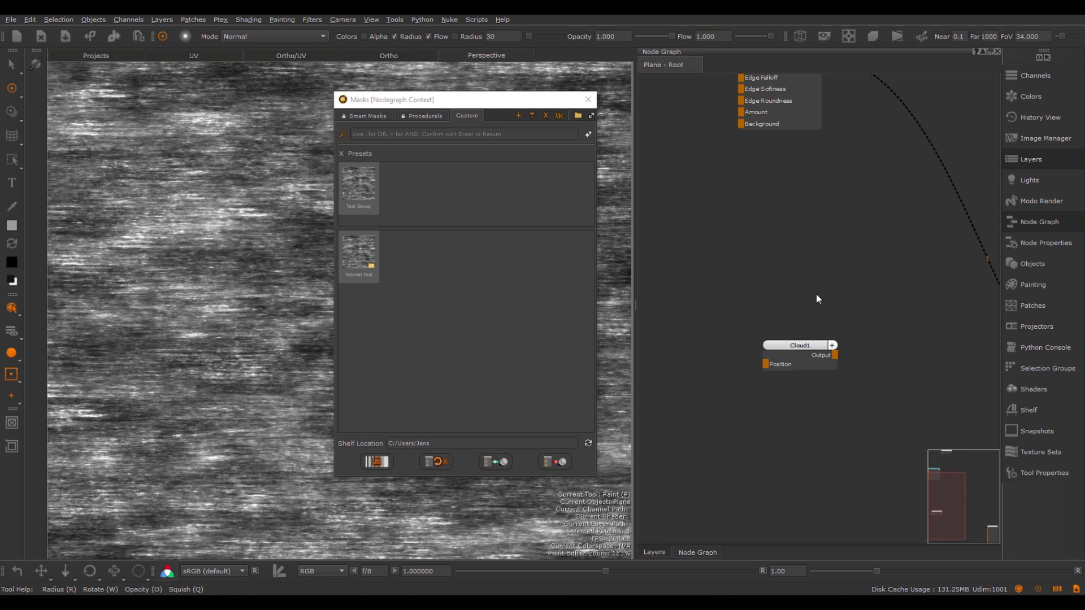
{"action": "scroll", "coordinate": [817, 294], "scroll_direction": "down", "scroll_amount": 2}
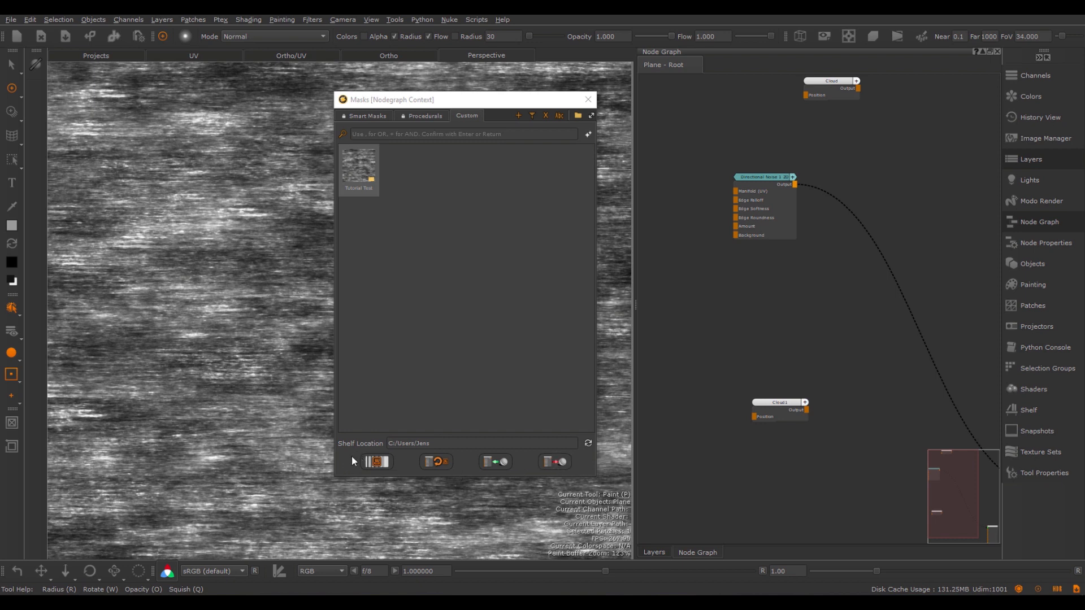
{"action": "left_click", "coordinate": [365, 116]}
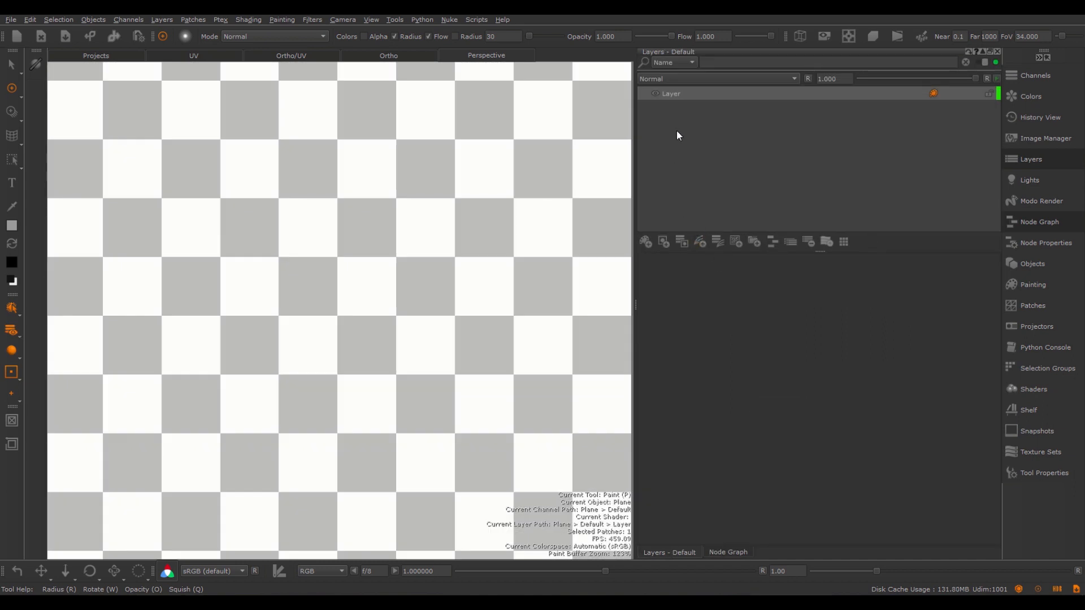
Open the Mask Shelf for the base layer in the layer stack and move its window clear of the layers.
{"action": "right_click", "coordinate": [676, 94]}
{"action": "left_click", "coordinate": [711, 320]}
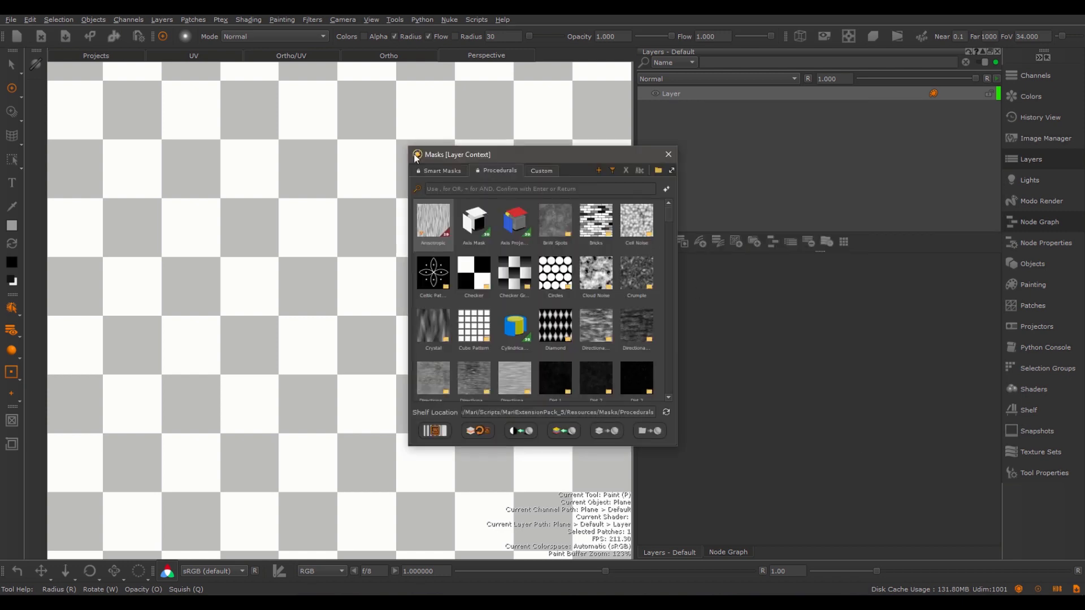
{"action": "left_click_drag", "start_coordinate": [541, 153], "coordinate": [480, 145]}
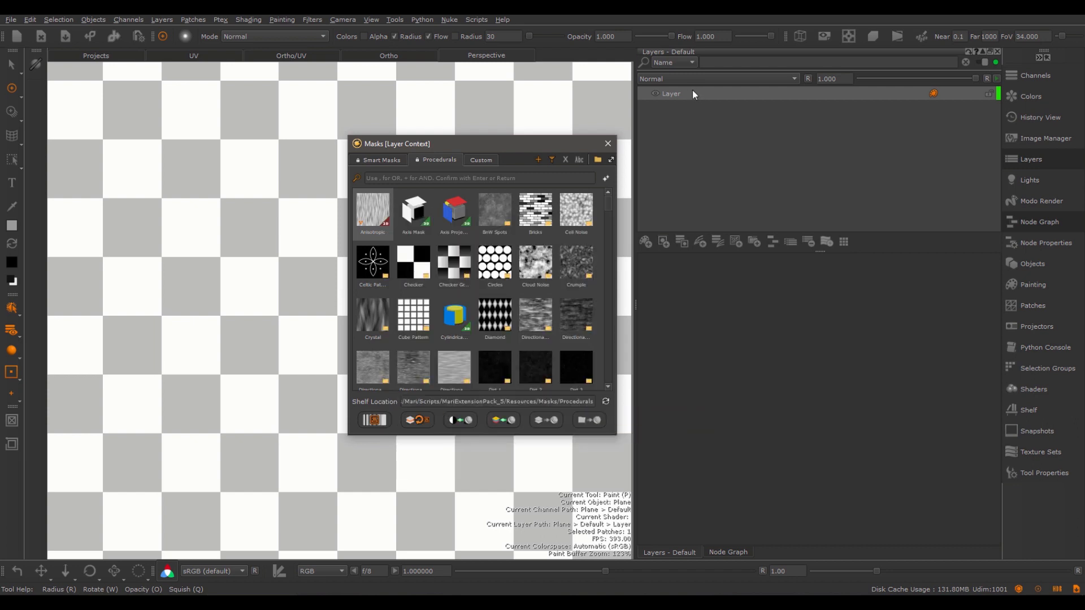
Add a Black Constant procedural layer above the base layer.
{"action": "key", "text": "Tab"}
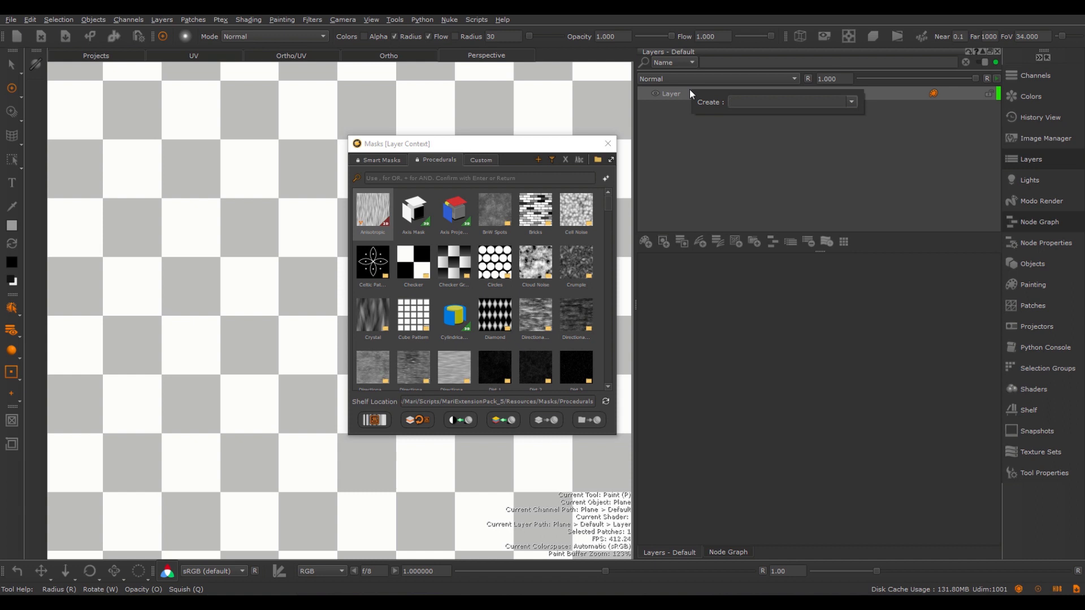
{"action": "type", "text": "bl"}
{"action": "key", "text": "Return"}
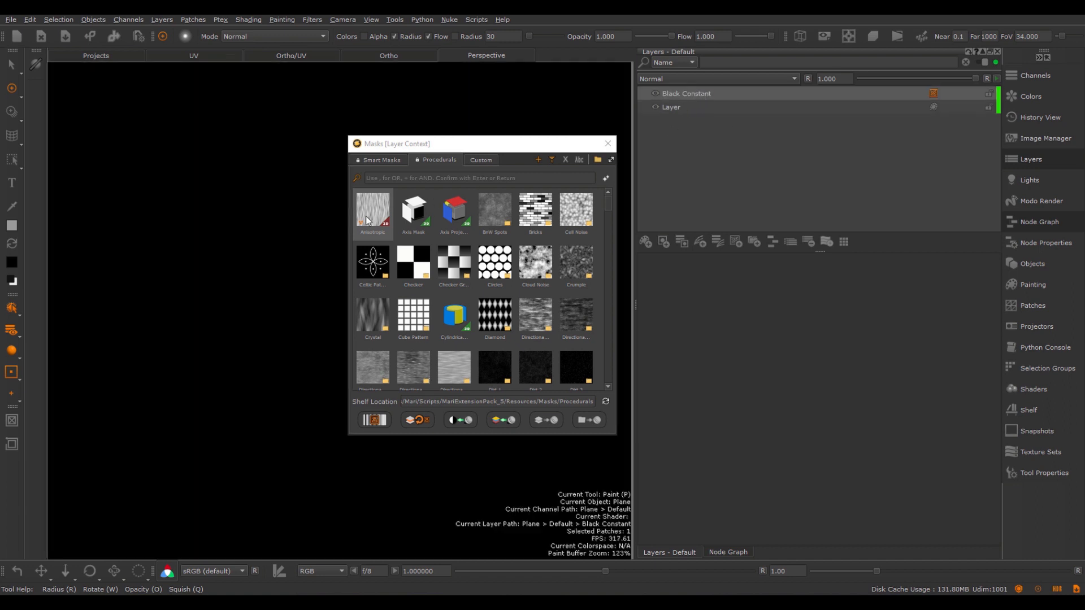
Apply the Anisotropic preset as a mask on the Black Constant layer and open its mask stack.
{"action": "left_click", "coordinate": [367, 220]}
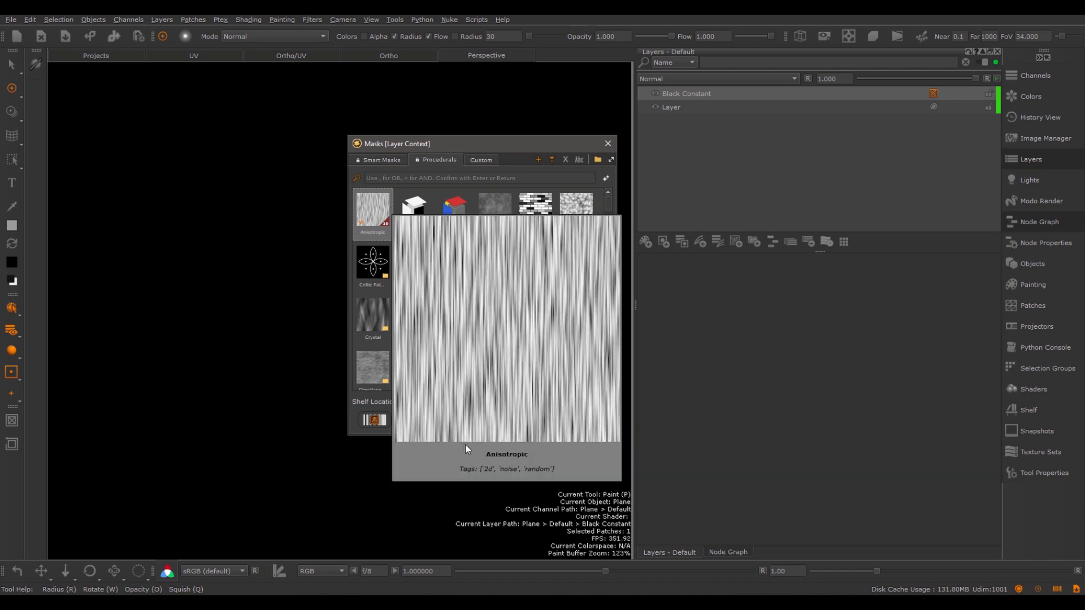
{"action": "left_click", "coordinate": [461, 420]}
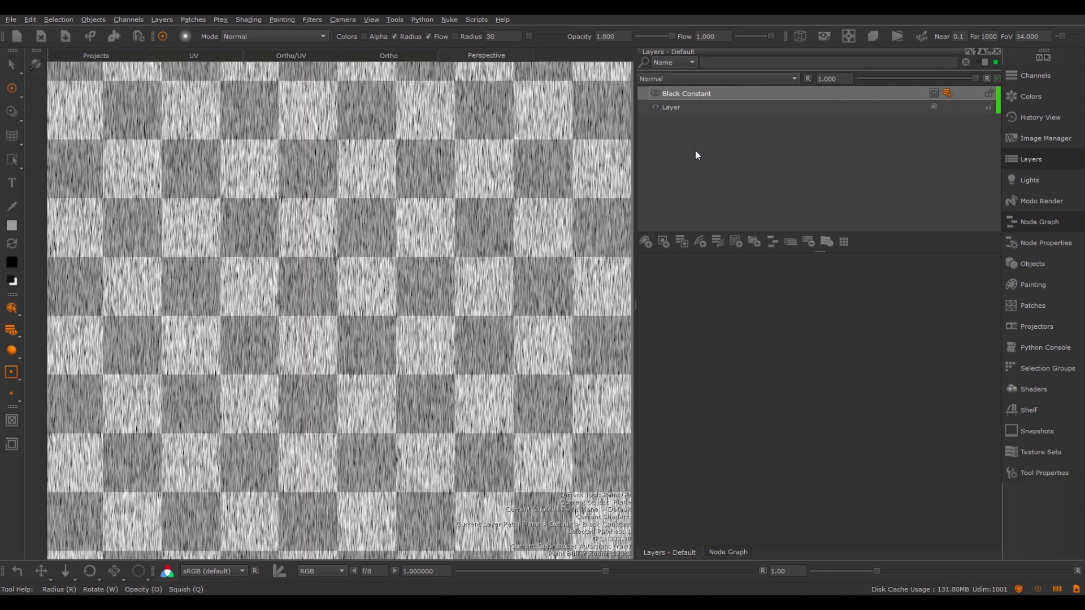
{"action": "left_click", "coordinate": [947, 94]}
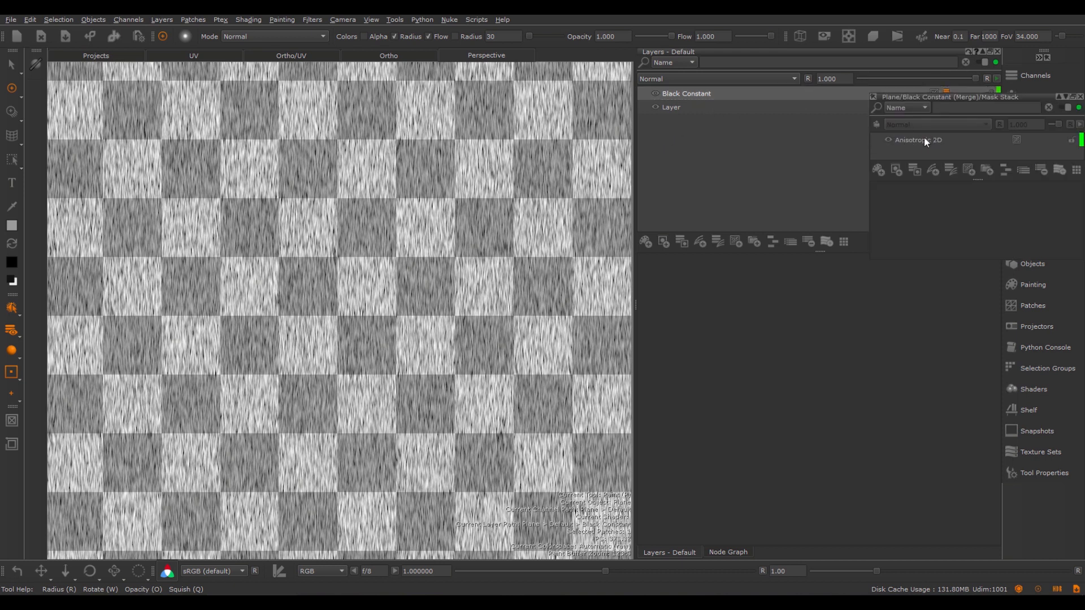
Add the Anisotropic preset as a new layer above Black Constant from the Mask Shelf, then close the shelf.
{"action": "right_click", "coordinate": [681, 92]}
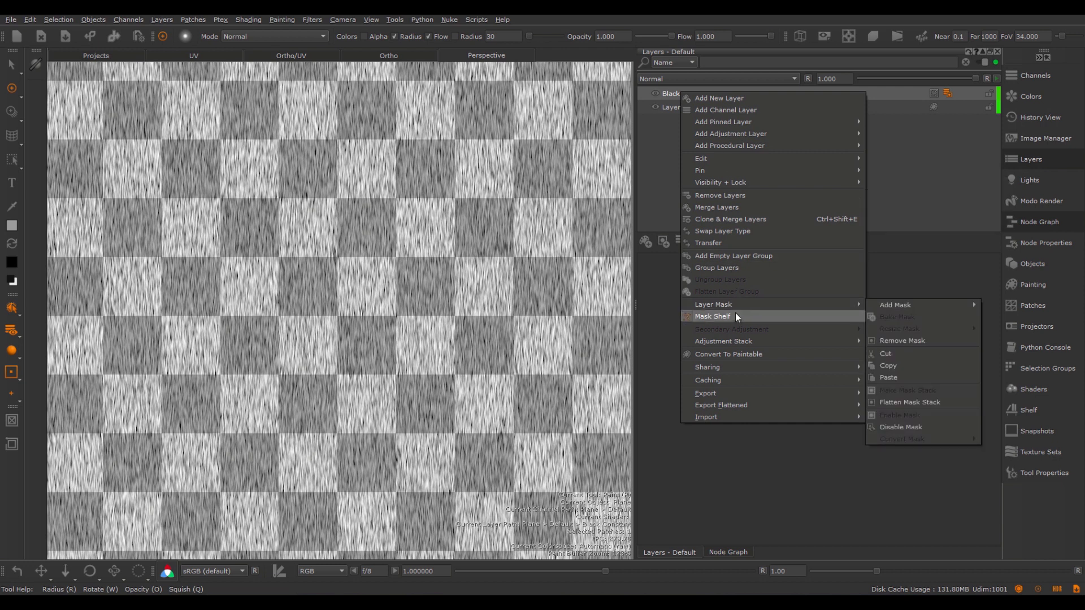
{"action": "left_click", "coordinate": [731, 315]}
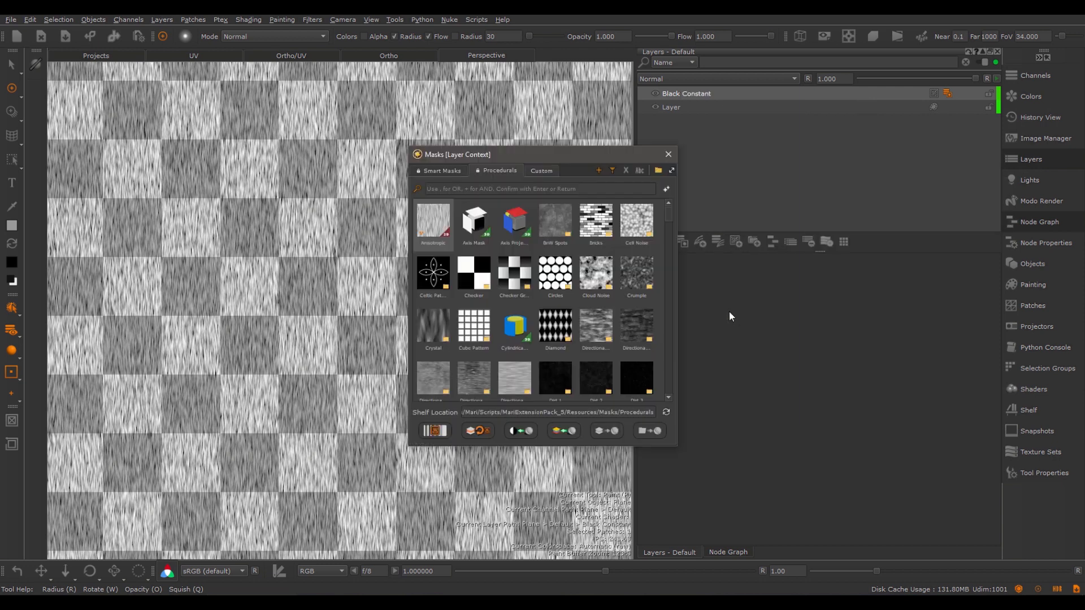
{"action": "left_click", "coordinate": [569, 433]}
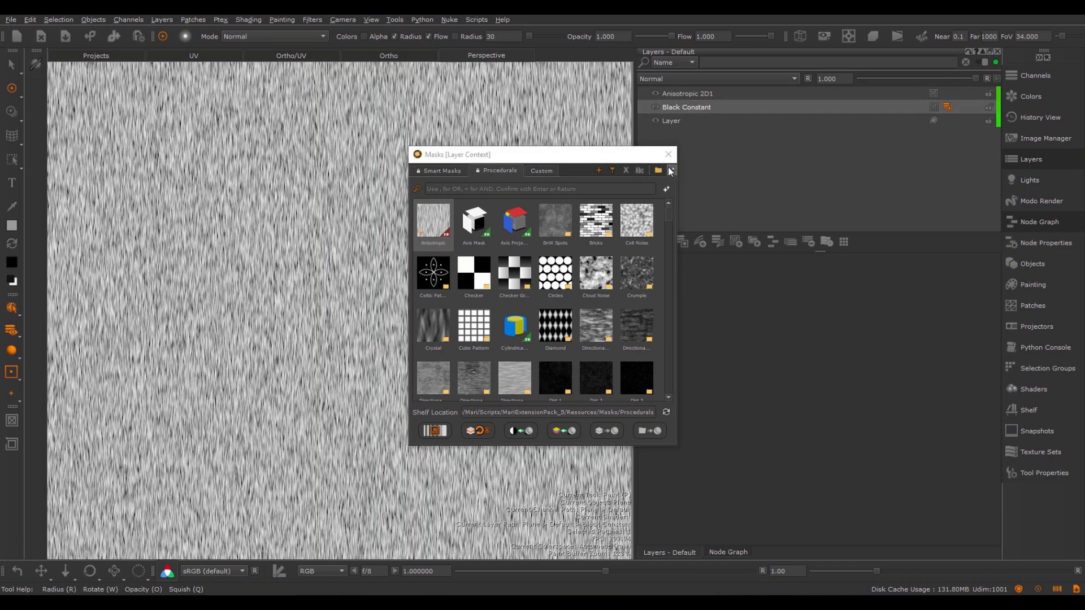
{"action": "left_click", "coordinate": [668, 154]}
Save the Anisotropic 2D1 layer as a new preset named Resaved Preset in the Mask Shelf's Custom tab.
{"action": "left_click", "coordinate": [687, 92]}
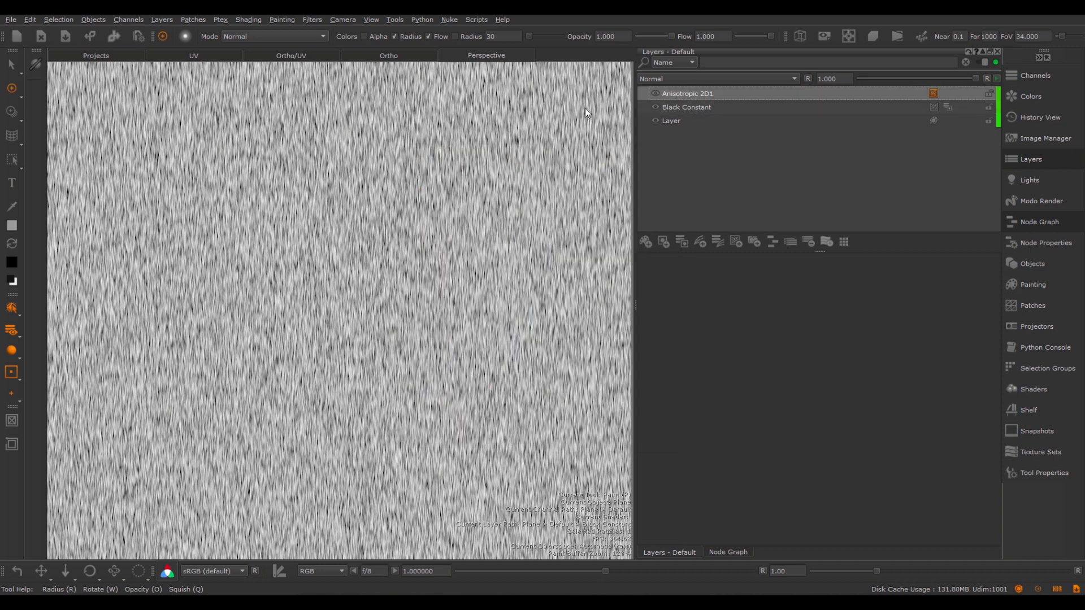
{"action": "right_click", "coordinate": [670, 93]}
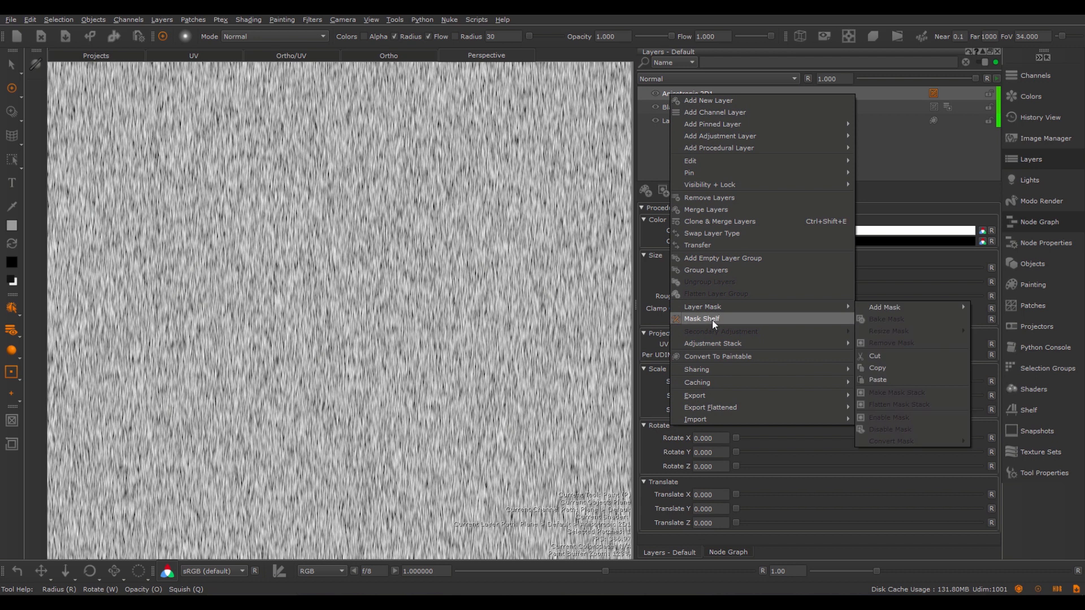
{"action": "left_click", "coordinate": [712, 321]}
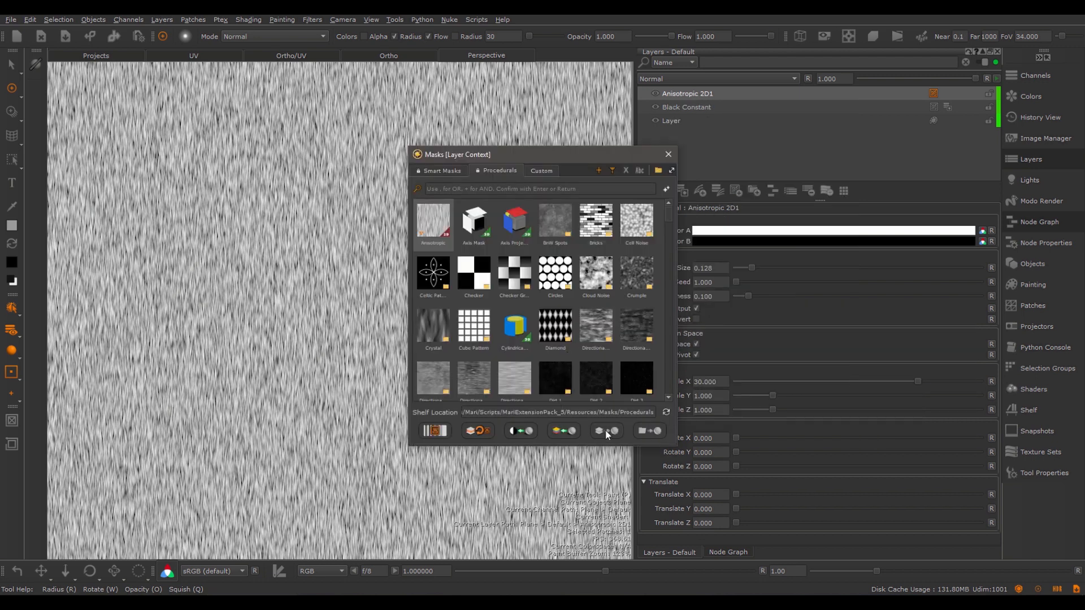
{"action": "left_click", "coordinate": [541, 171]}
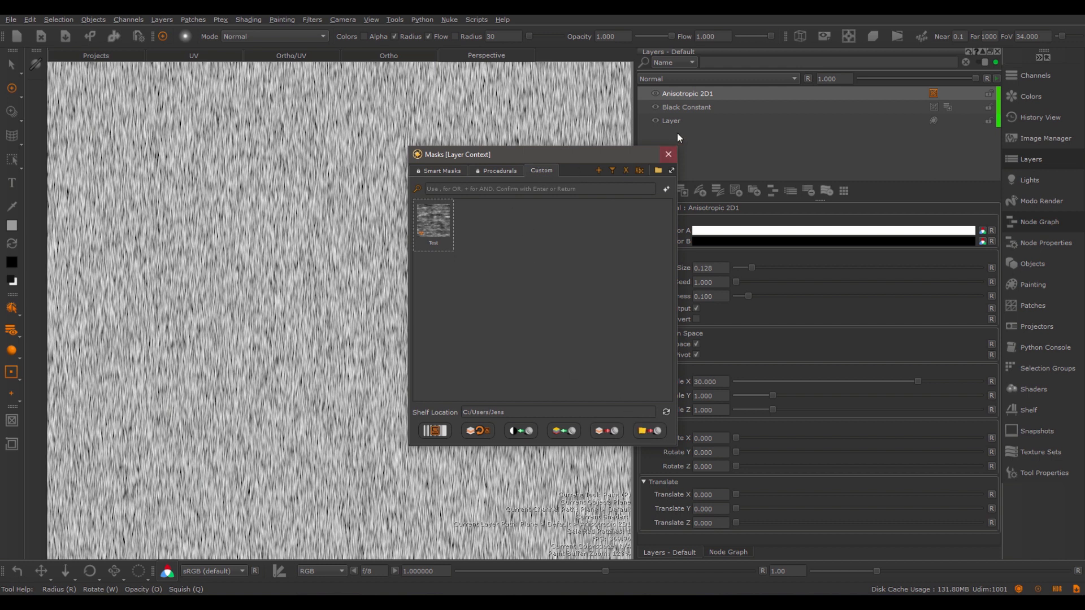
{"action": "left_click", "coordinate": [694, 98]}
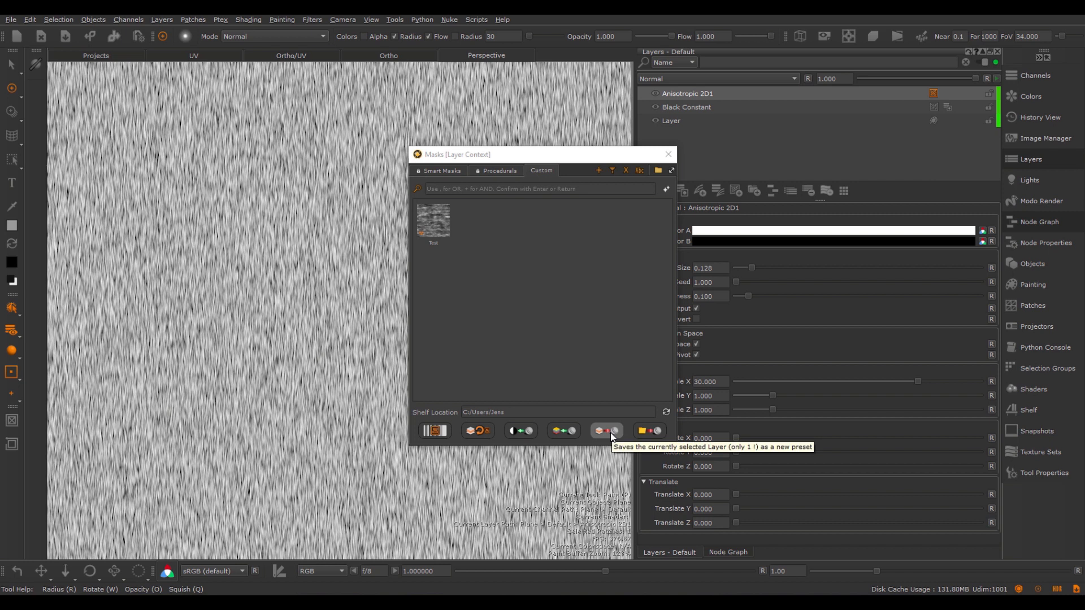
{"action": "left_click_drag", "start_coordinate": [630, 153], "coordinate": [583, 149]}
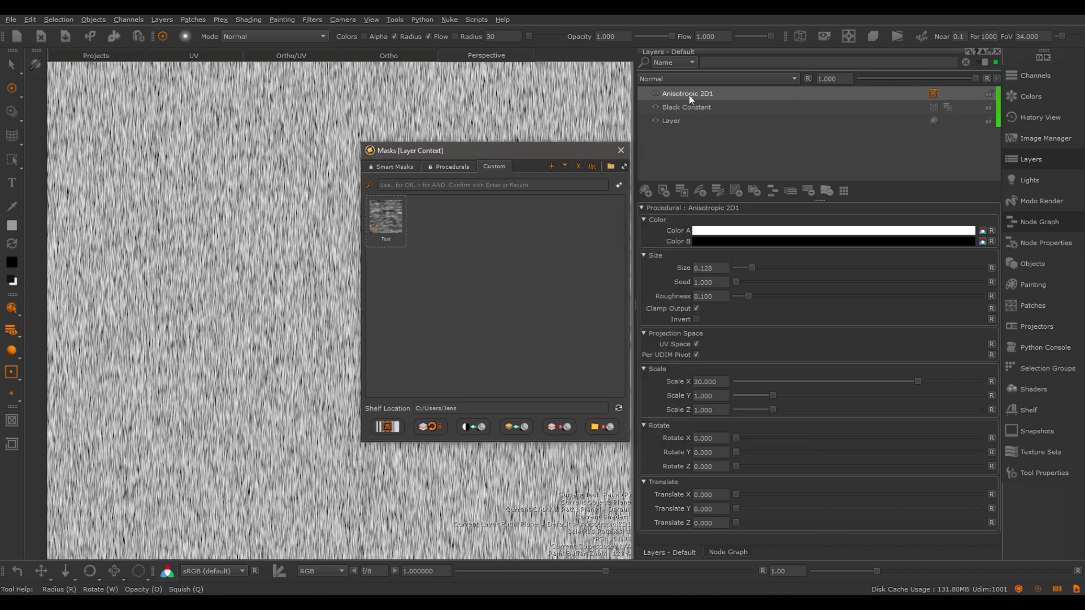
{"action": "left_click", "coordinate": [564, 427]}
{"action": "type", "text": "Resaved Pr"}
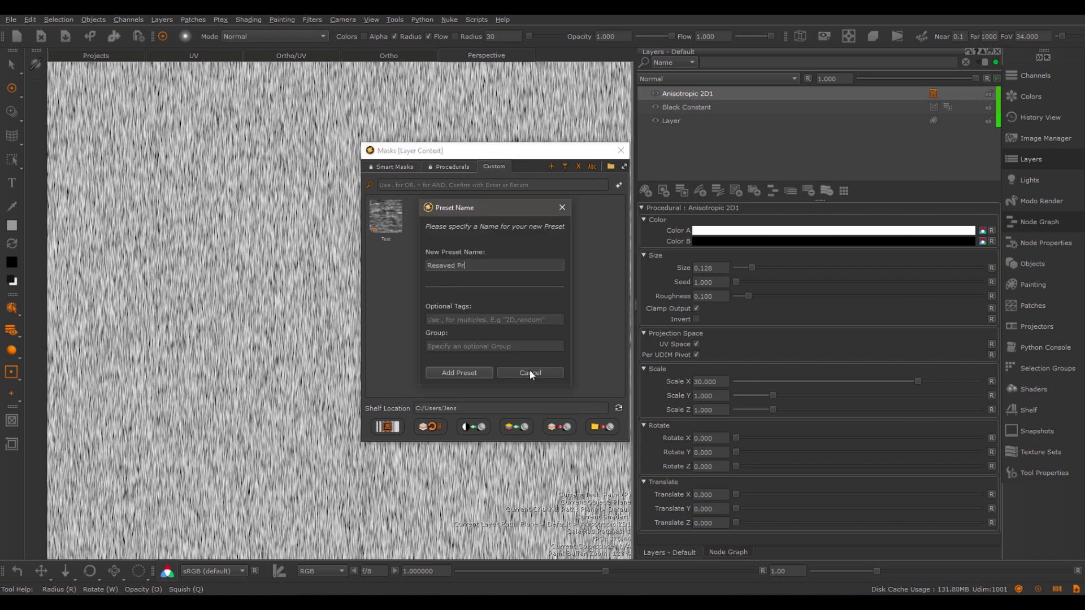
{"action": "type", "text": "eset"}
{"action": "key", "text": "Return"}
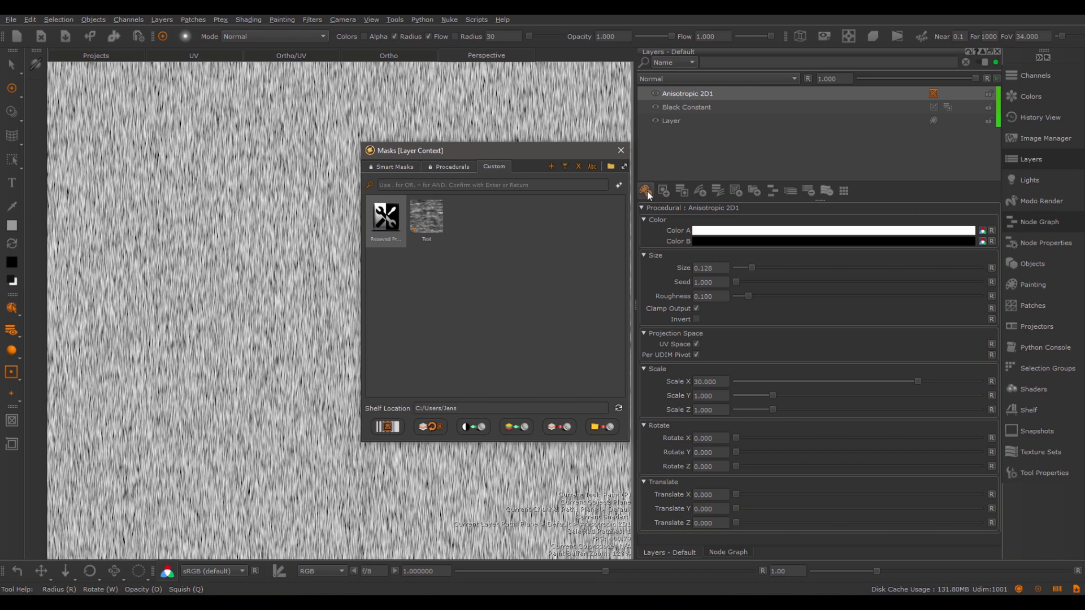
Hide the Anisotropic 2D1 and Black Constant layers and select the base layer.
{"action": "left_click", "coordinate": [656, 93]}
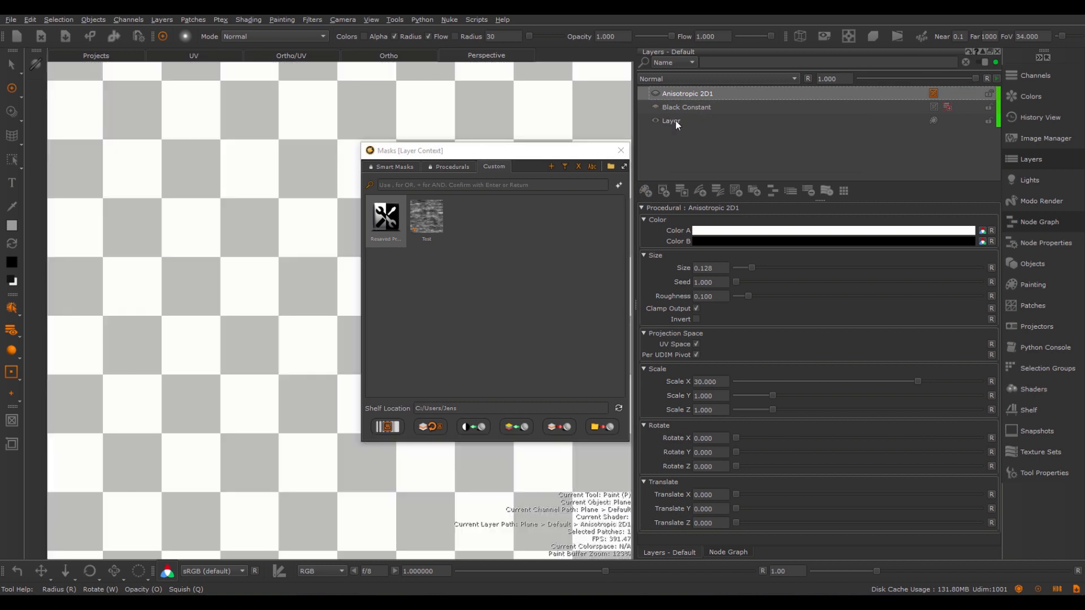
{"action": "left_click", "coordinate": [675, 121]}
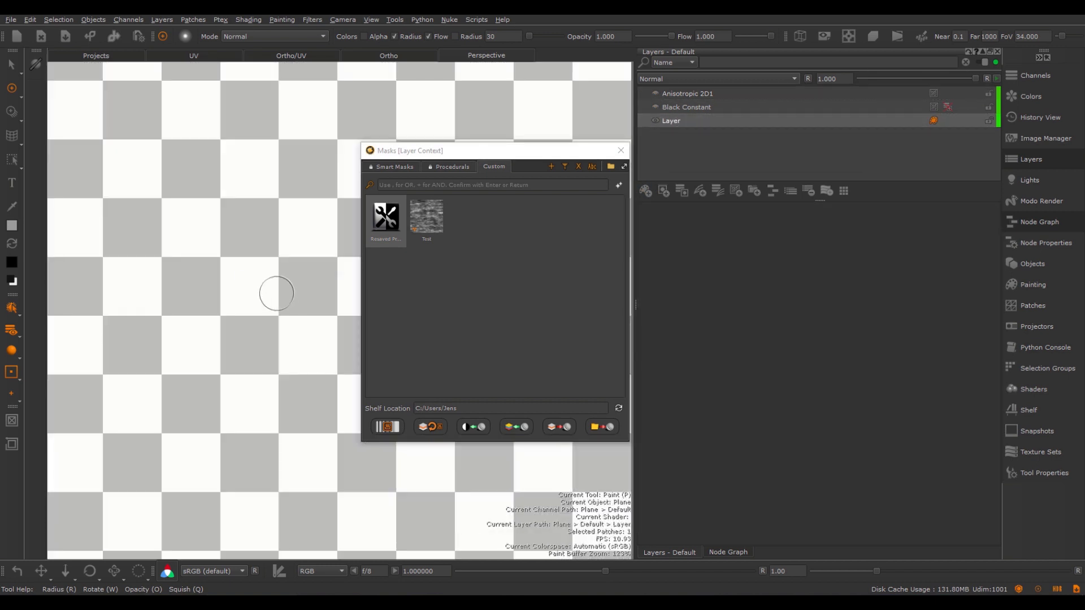
Paint a freehand scribble on the base layer and save that layer as a custom preset named Paint Preset.
{"action": "mouse_move", "coordinate": [276, 293]}
{"action": "left_mouse_down"}
{"action": "mouse_move", "coordinate": [226, 354]}
{"action": "mouse_move", "coordinate": [204, 328]}
{"action": "mouse_move", "coordinate": [285, 317]}
{"action": "mouse_move", "coordinate": [263, 290]}
{"action": "left_mouse_up"}
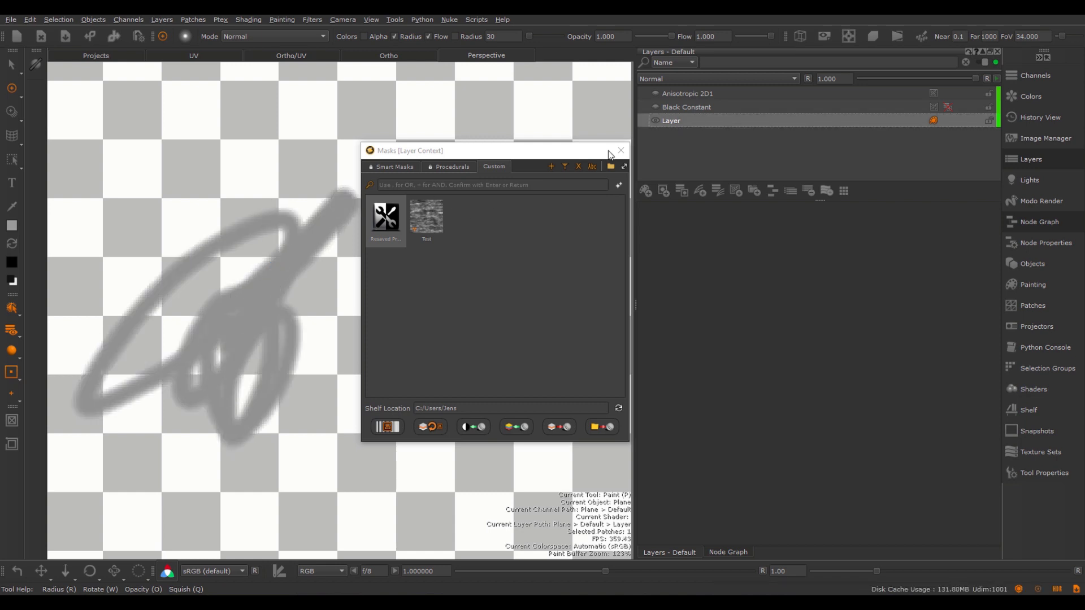
{"action": "left_click", "coordinate": [561, 427]}
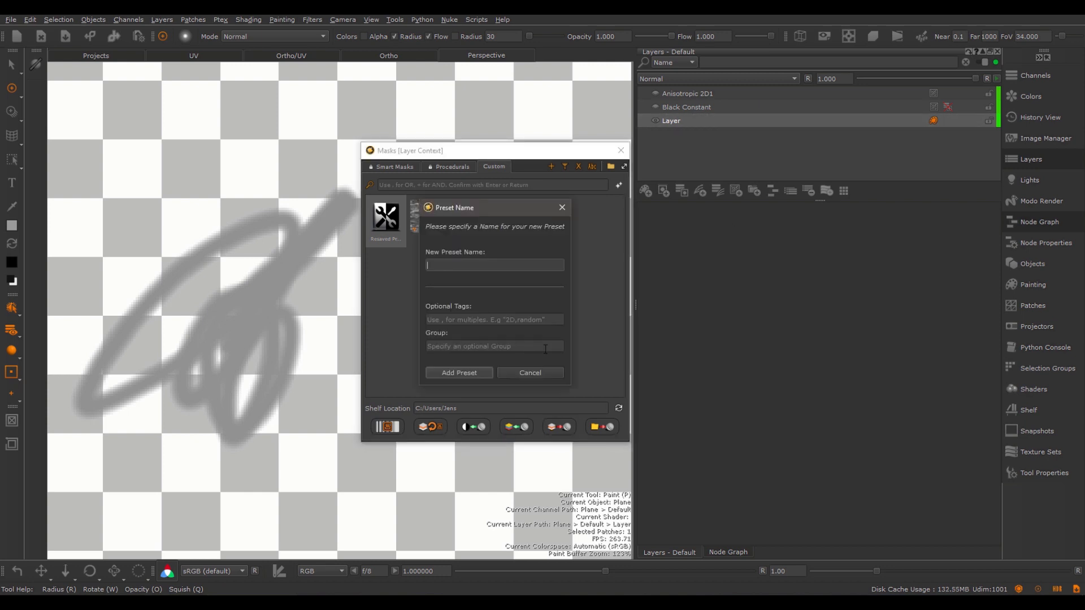
{"action": "type", "text": "Paint Preset"}
{"action": "key", "text": "Return"}
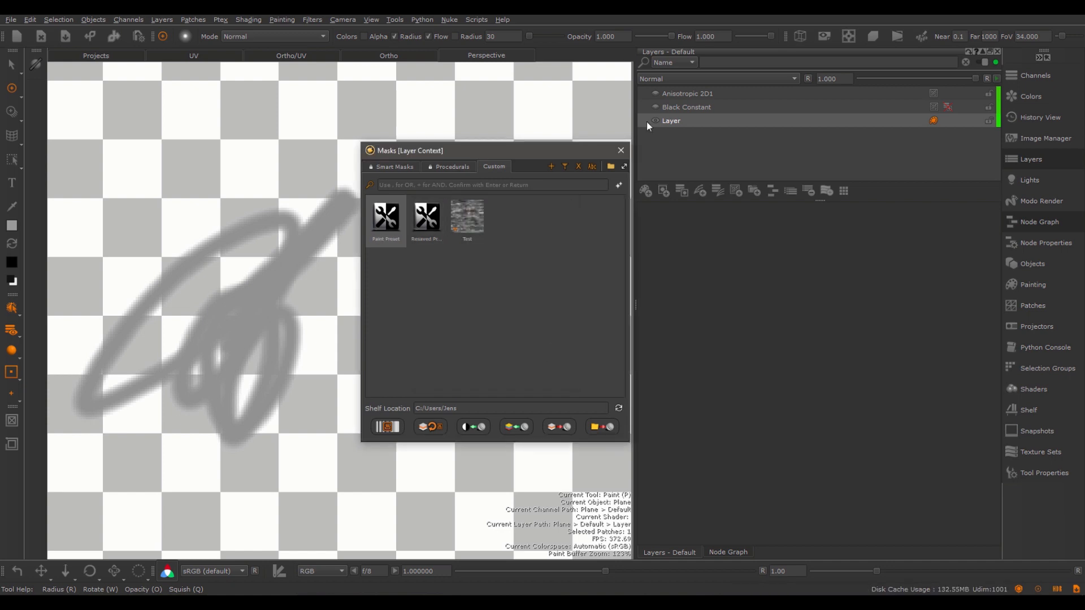
Delete the painted base layer and add Paint Preset from the Mask Shelf as a new layer above Black Constant.
{"action": "left_click", "coordinate": [809, 192]}
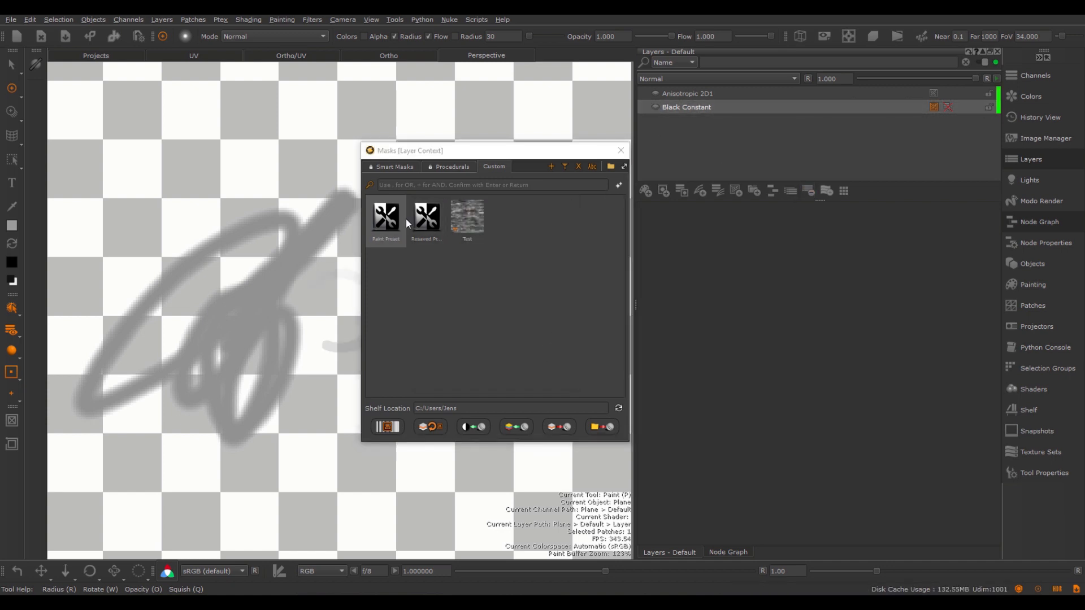
{"action": "left_click", "coordinate": [516, 426]}
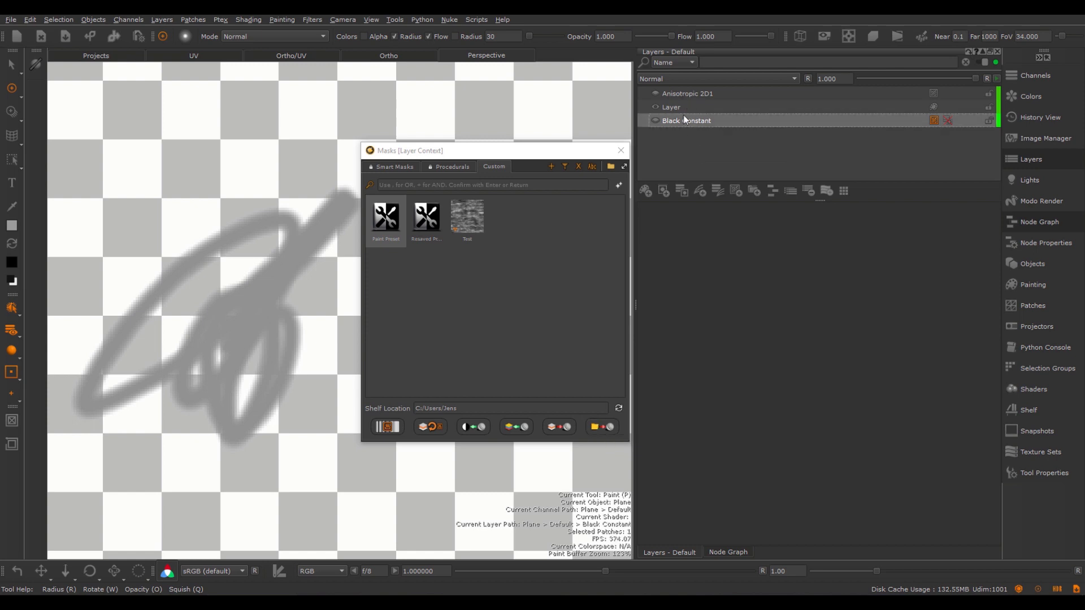
Remove all layers from the stack and add an Extension Pack Black Constant layer.
{"action": "left_click", "coordinate": [809, 192]}
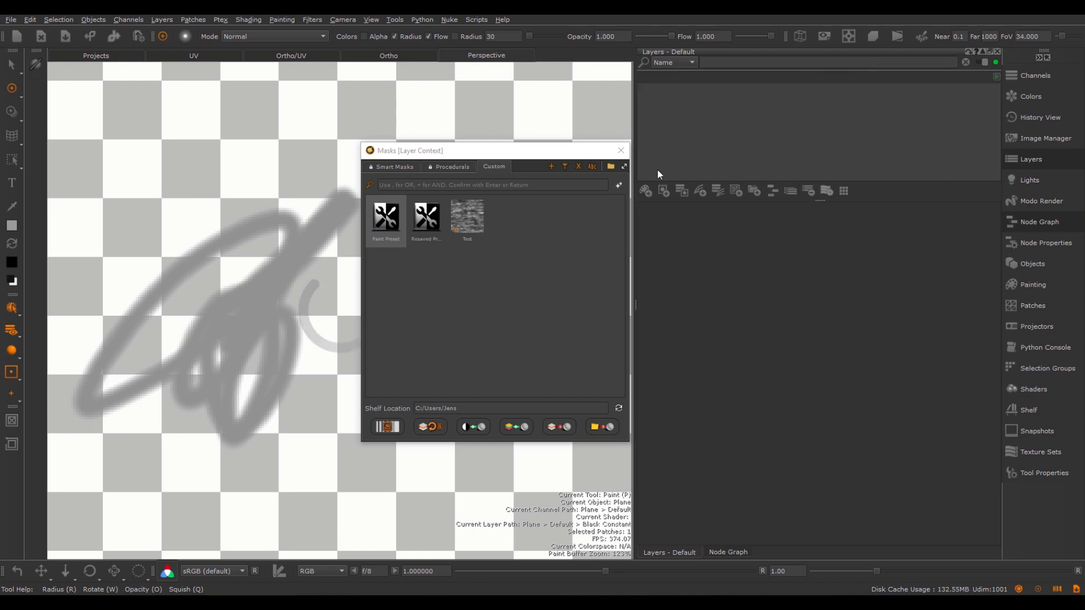
{"action": "left_click", "coordinate": [736, 192]}
{"action": "mouse_move", "coordinate": [778, 205]}
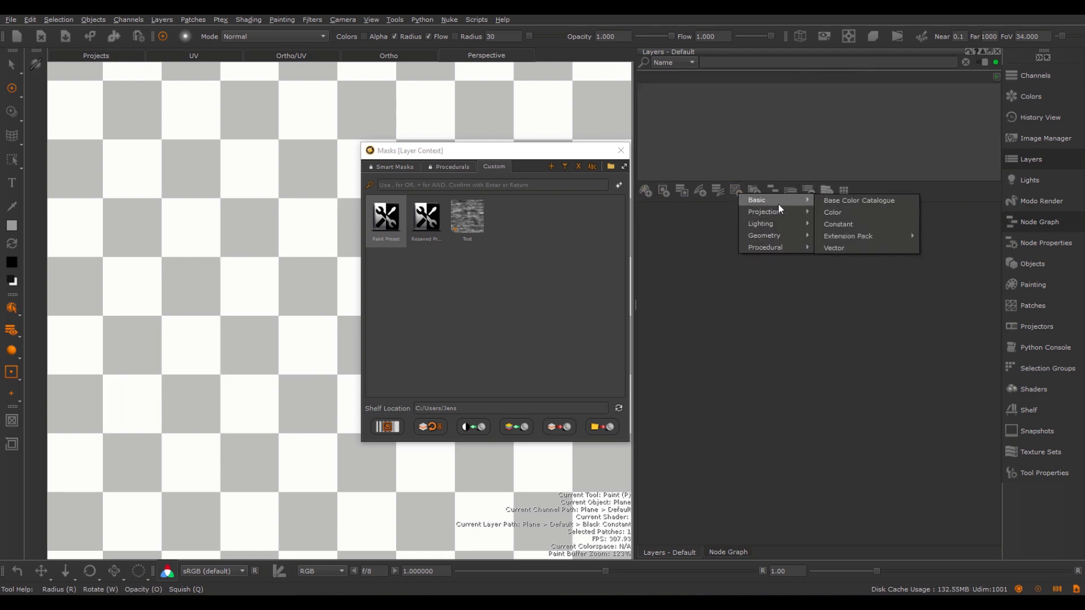
{"action": "mouse_move", "coordinate": [864, 243]}
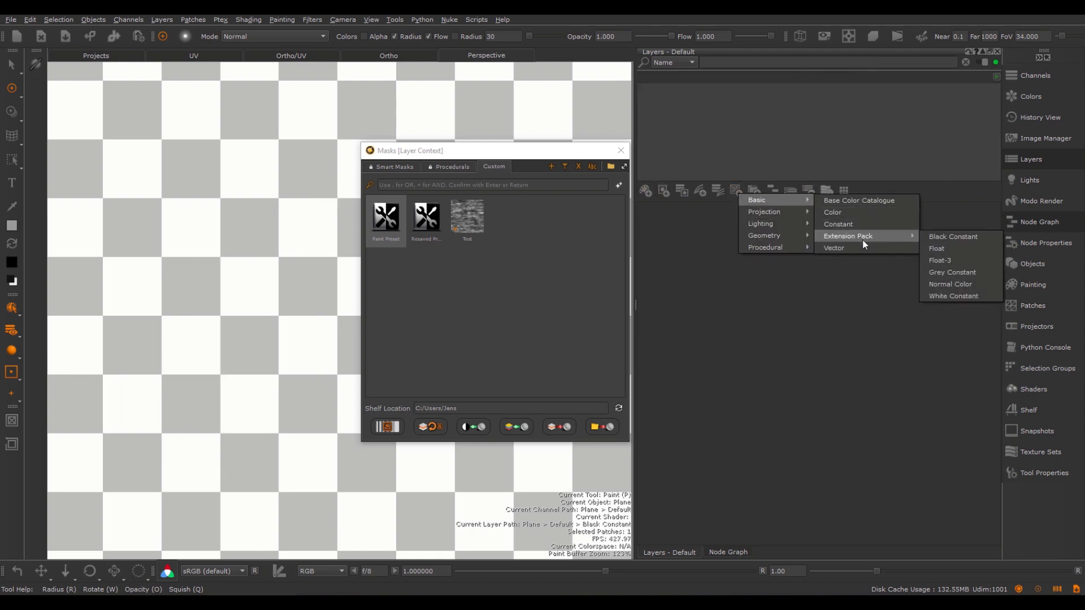
{"action": "left_click", "coordinate": [954, 239]}
Add a Cloud procedural layer above Black Constant.
{"action": "key", "text": "Tab"}
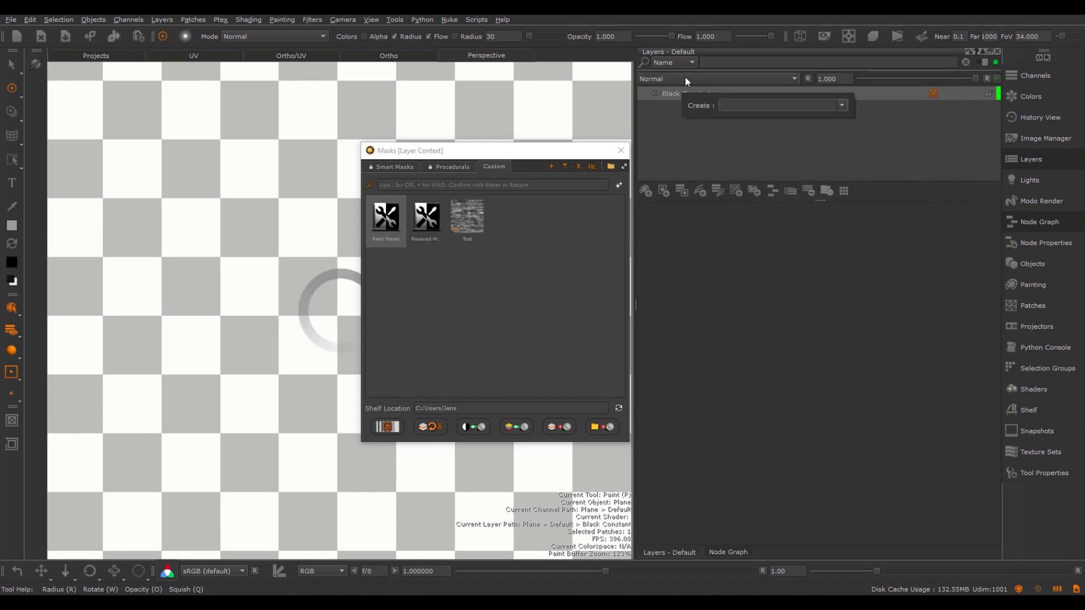
{"action": "type", "text": "cloud"}
{"action": "key", "text": "Return"}
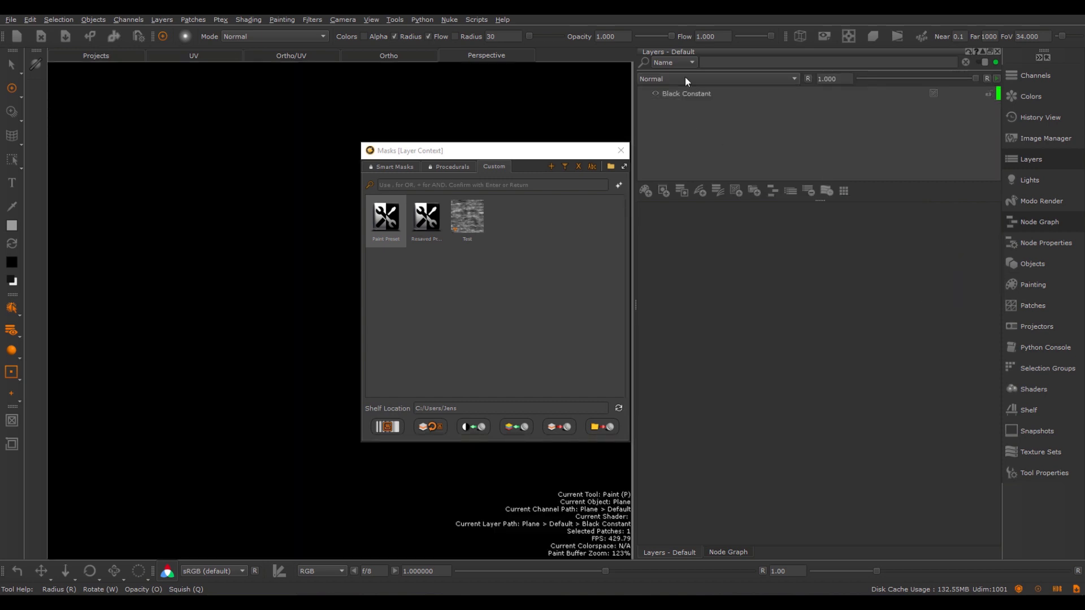
Add an FBM+ procedural layer above Cloud and set its blend mode to Multiply.
{"action": "key", "text": "Tab"}
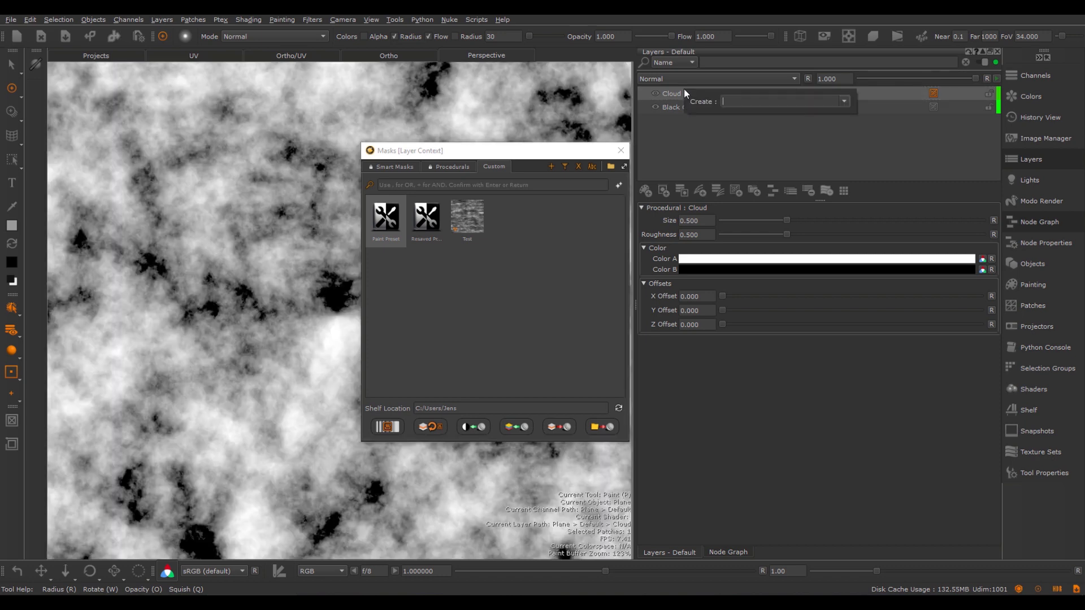
{"action": "type", "text": "lev"}
{"action": "key", "text": "Down"}
{"action": "key", "text": "Return"}
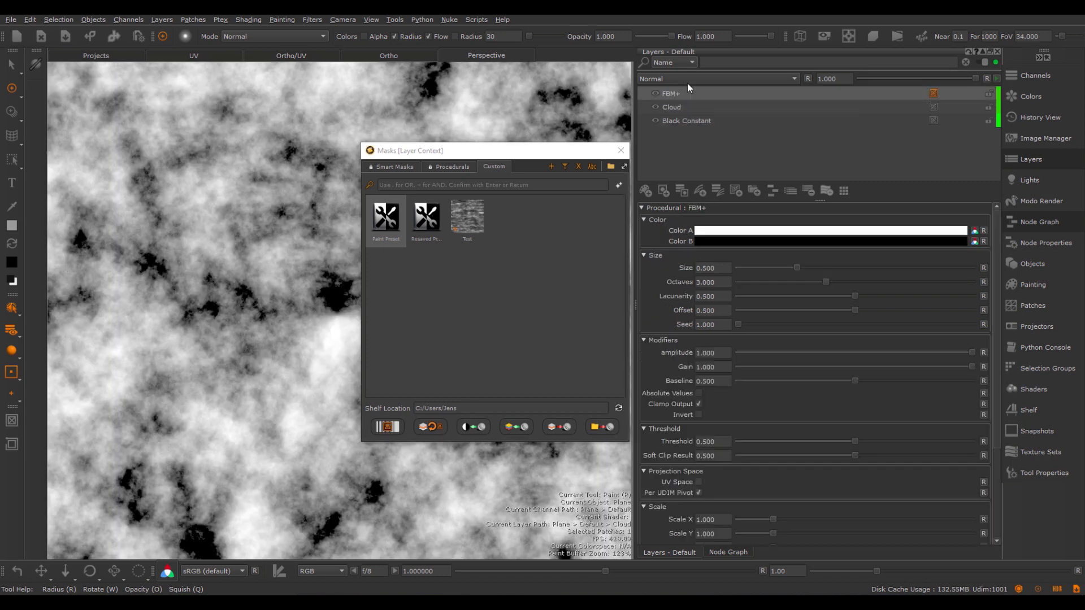
{"action": "left_click", "coordinate": [688, 82]}
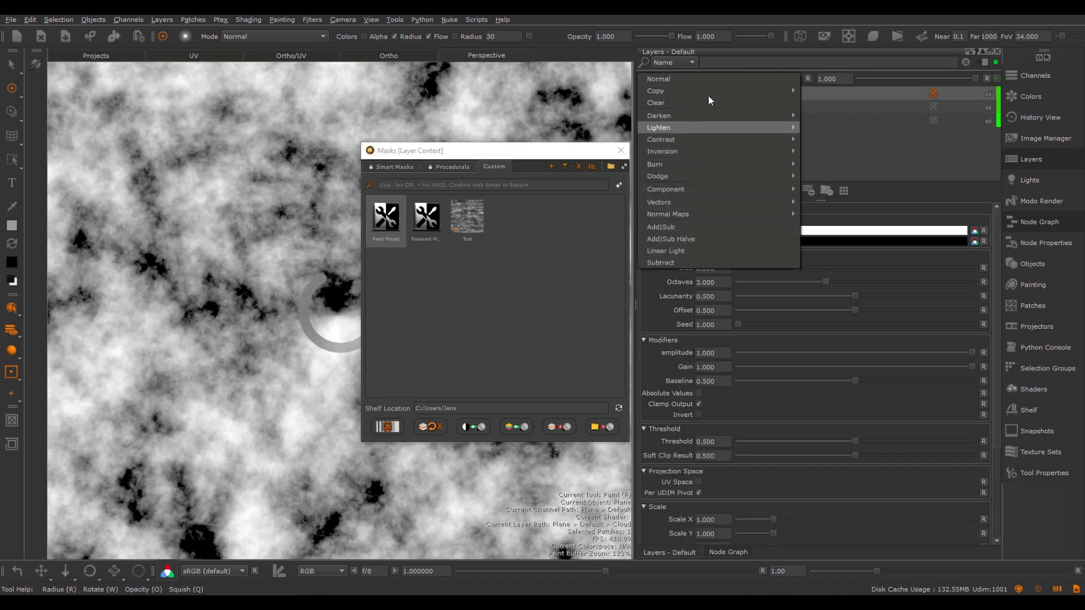
{"action": "mouse_move", "coordinate": [714, 118]}
{"action": "left_click", "coordinate": [829, 124]}
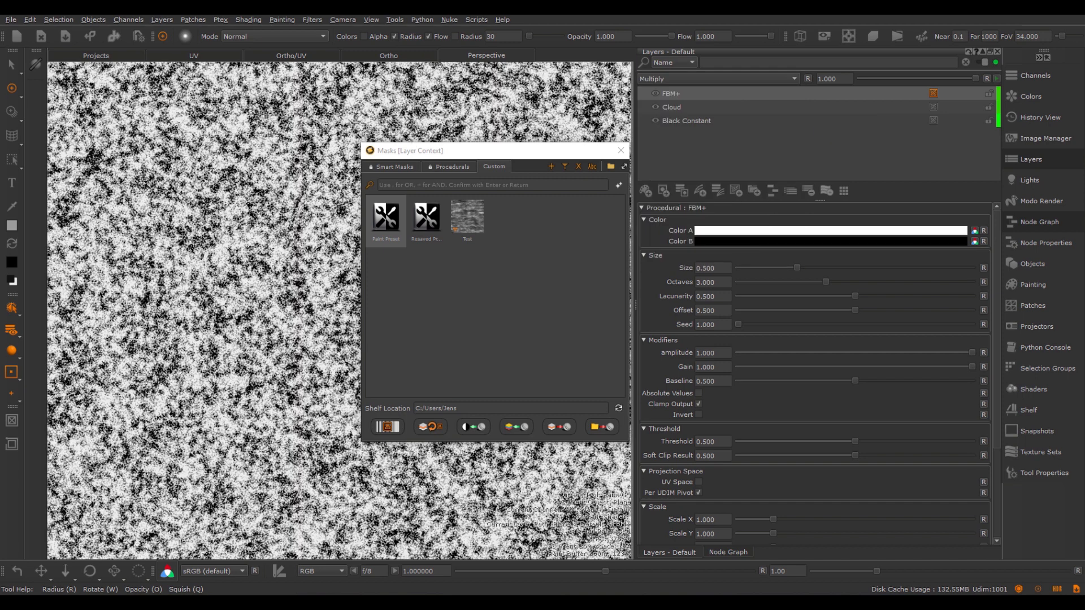
Group the FBM+, Cloud and Black Constant layers and rename the group Smart Material.
{"action": "left_click", "coordinate": [693, 123], "text": "shift"}
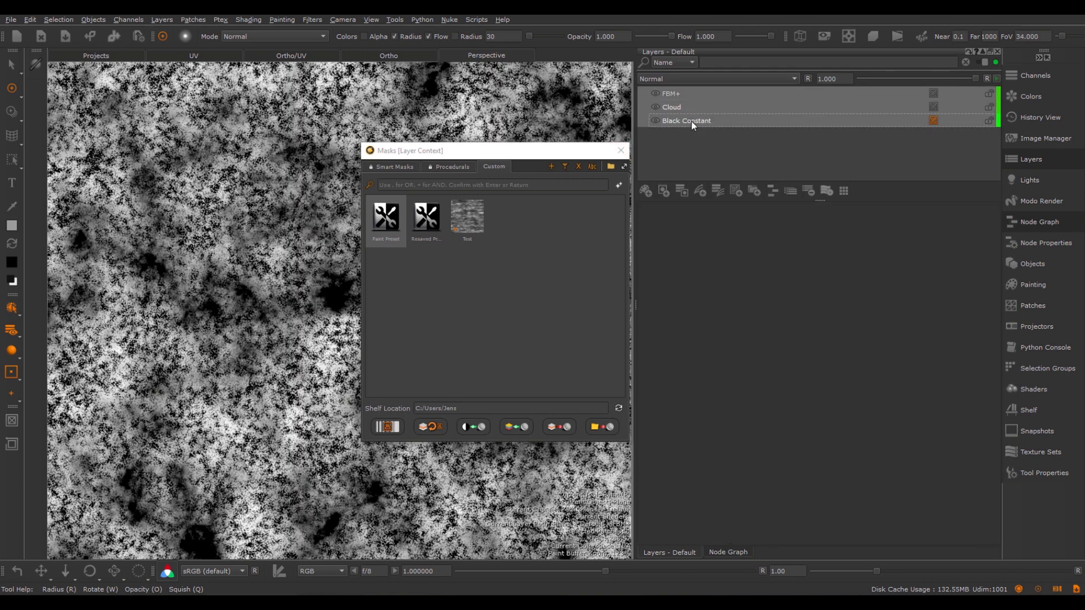
{"action": "key", "text": "ctrl+g"}
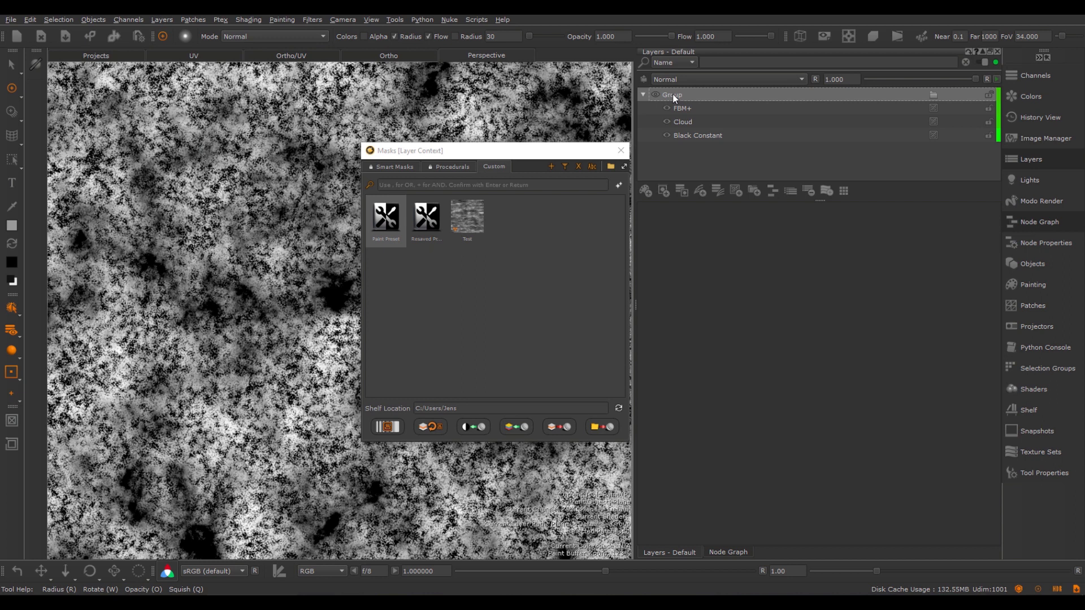
{"action": "double_click", "coordinate": [678, 95]}
{"action": "type", "text": "Smart Mask"}
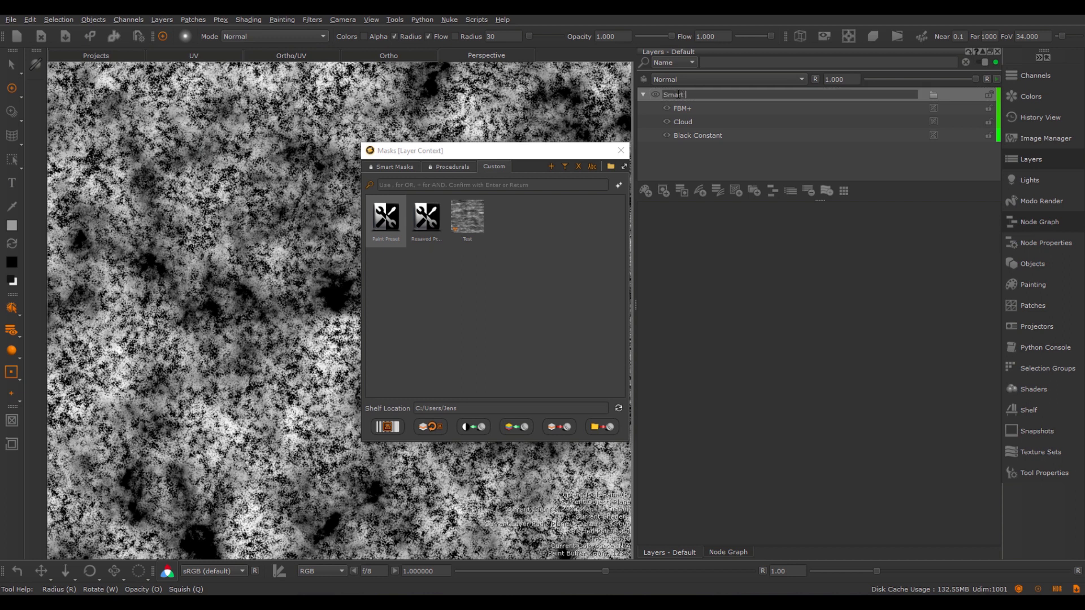
{"action": "key", "text": "BackSpace"}
{"action": "key", "text": "BackSpace"}
{"action": "type", "text": "Material"}
{"action": "key", "text": "Return"}
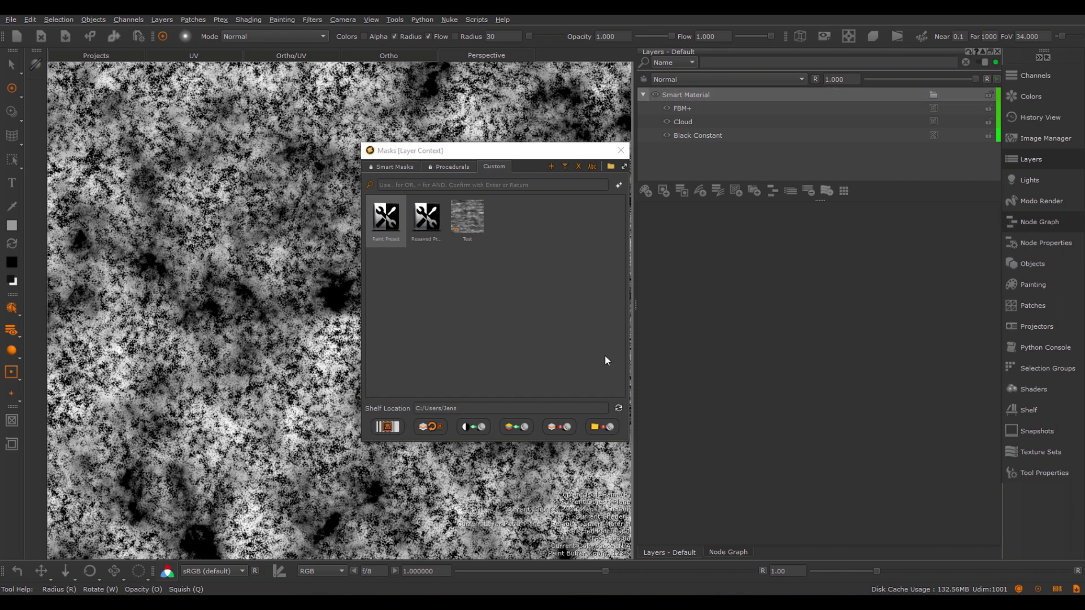
Save the Smart Material group as a custom preset named Grouped Preset in the Mask Shelf.
{"action": "left_click", "coordinate": [606, 427]}
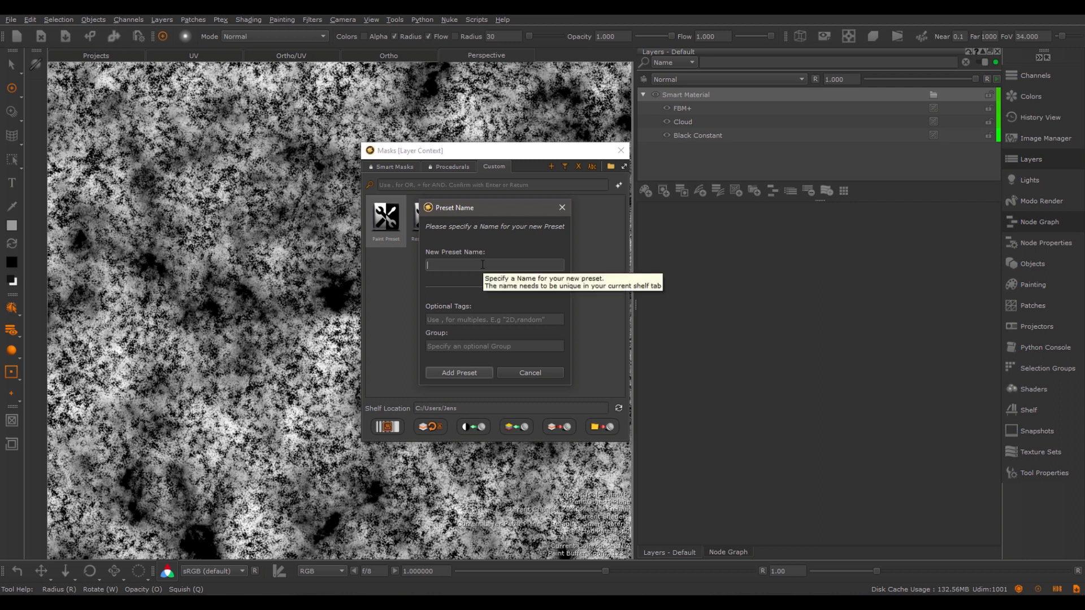
{"action": "type", "text": "Grouped Preset"}
{"action": "key", "text": "Return"}
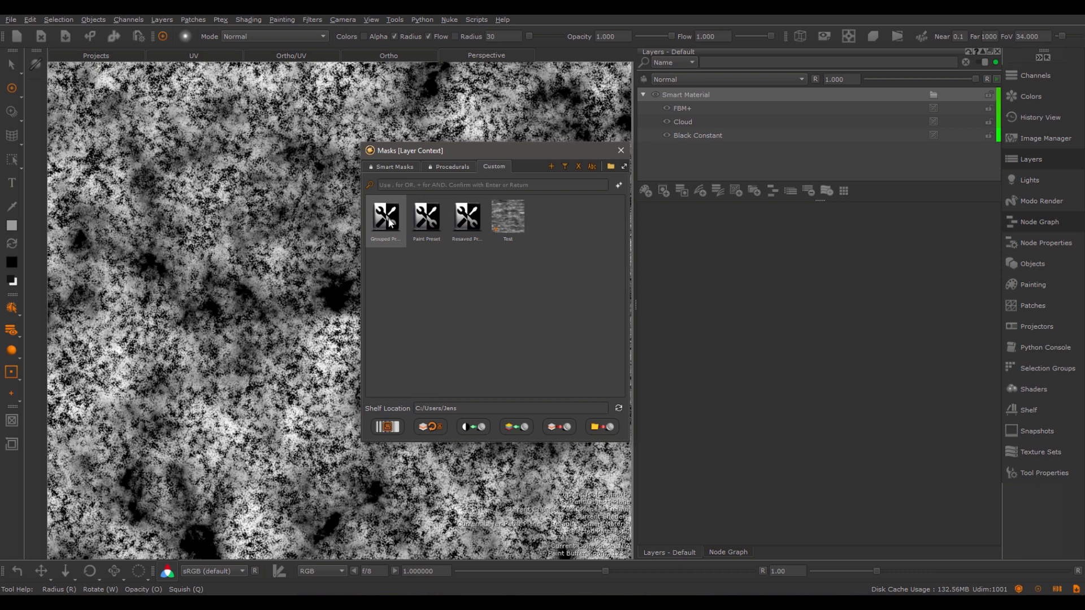
Take a viewport snapshot as the thumbnail for Grouped Preset.
{"action": "right_click", "coordinate": [388, 219]}
{"action": "left_click", "coordinate": [439, 251]}
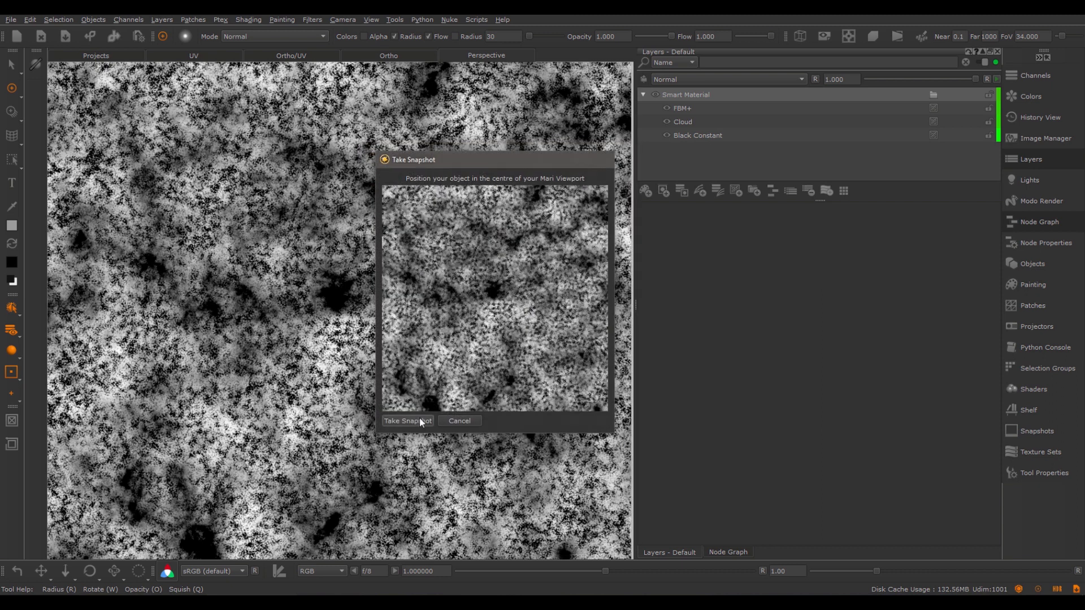
{"action": "left_click", "coordinate": [419, 419]}
{"action": "left_click", "coordinate": [378, 207]}
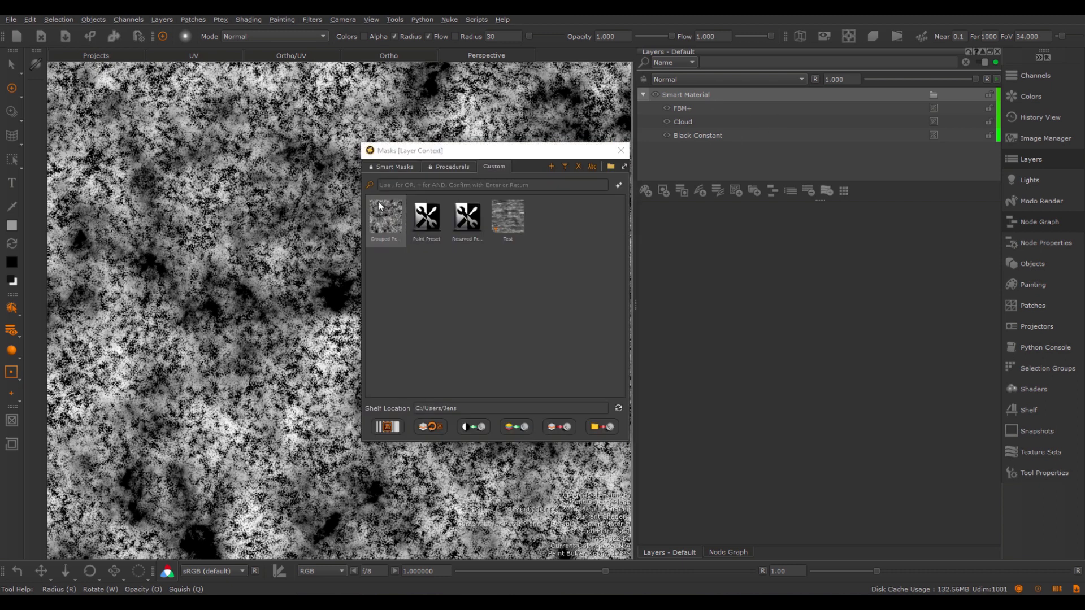
Replace the Smart Material group with a new paint layer and try to add Grouped Preset to the layer stack.
{"action": "left_click", "coordinate": [811, 192]}
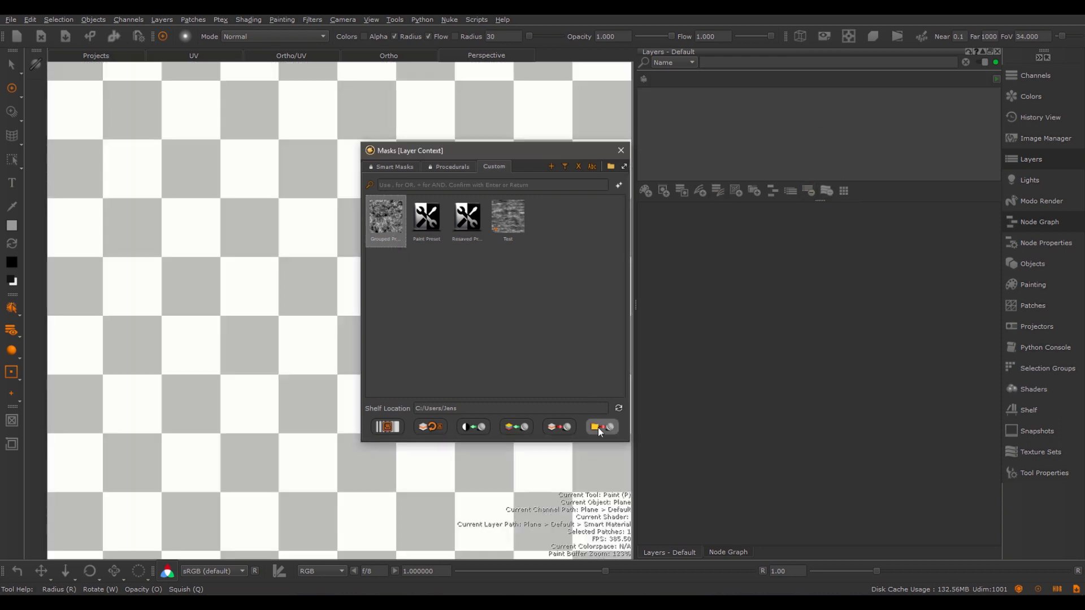
{"action": "left_click", "coordinate": [519, 427]}
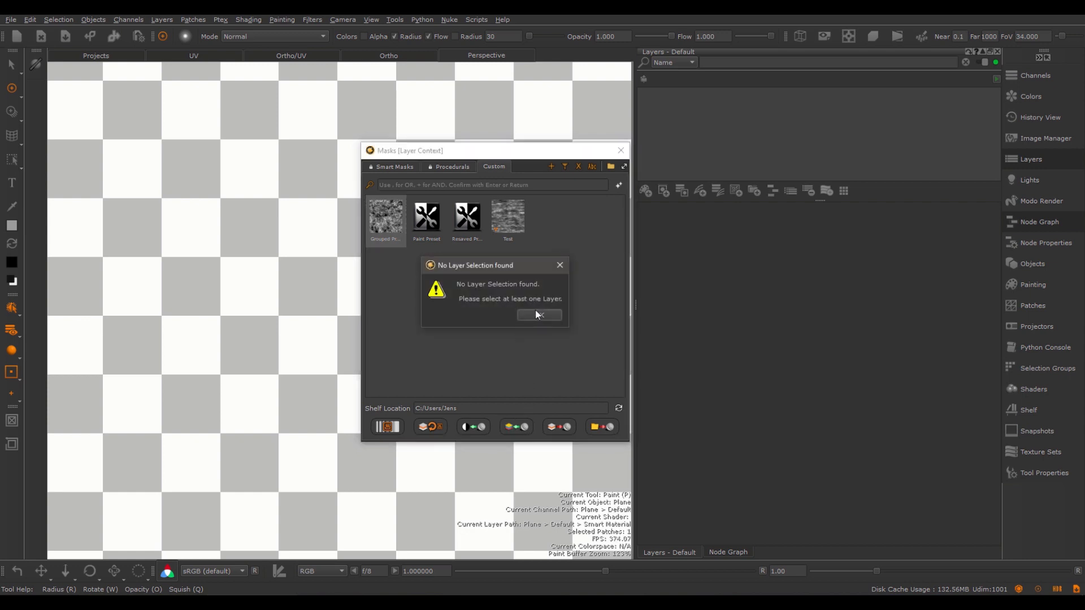
{"action": "left_click", "coordinate": [537, 315]}
{"action": "left_click", "coordinate": [646, 191]}
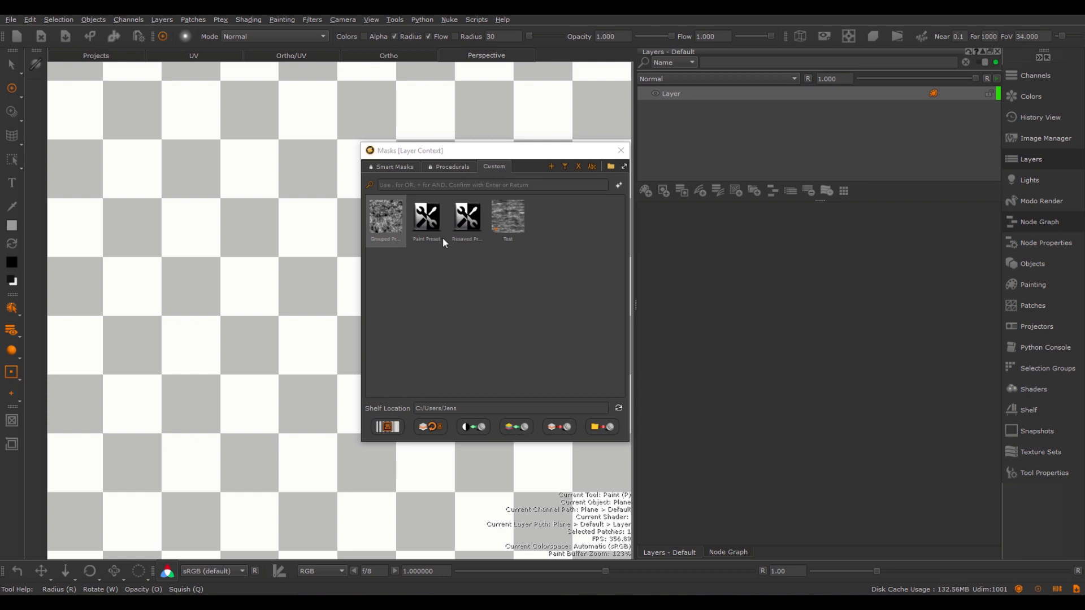
{"action": "left_click", "coordinate": [398, 223]}
{"action": "left_click", "coordinate": [518, 429]}
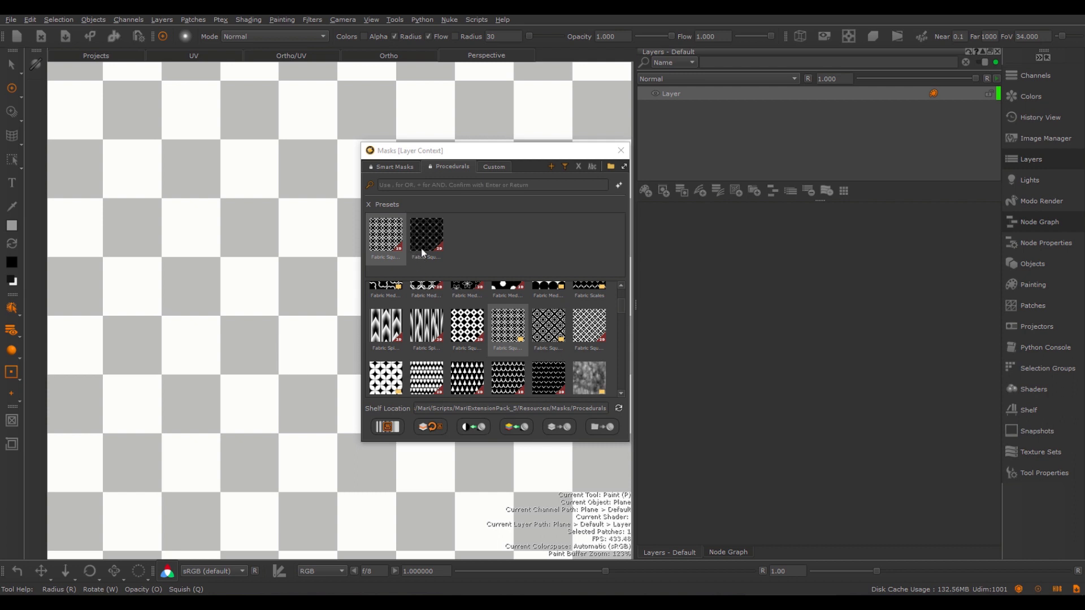
Add the Fabric Square Center preset from the shelf's Procedurals as a new layer above the paint layer.
{"action": "left_click_drag", "start_coordinate": [385, 235], "coordinate": [408, 230]}
{"action": "left_click", "coordinate": [595, 312]}
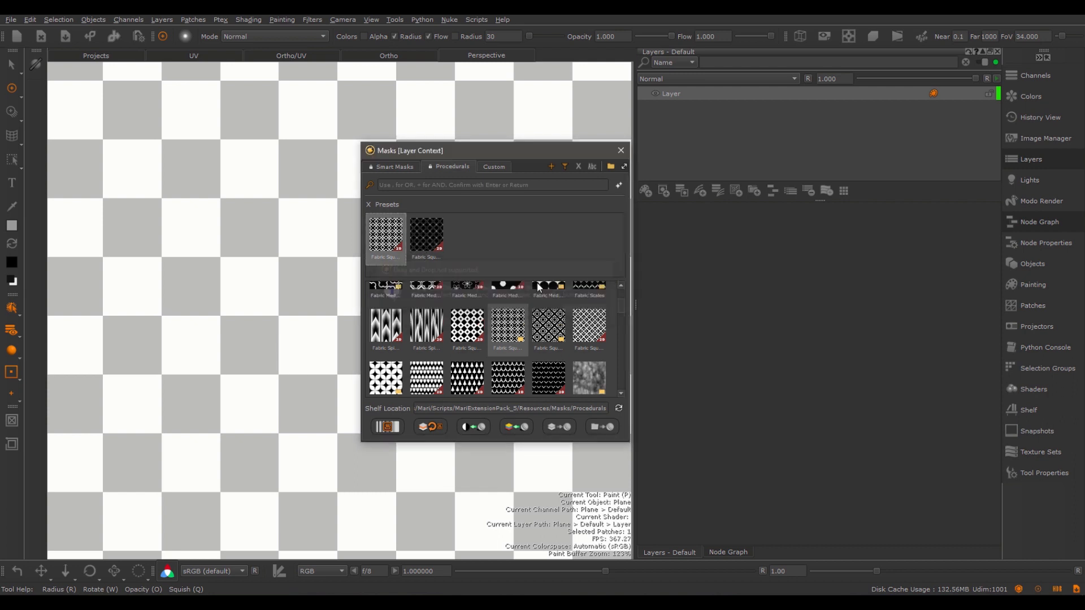
{"action": "left_click", "coordinate": [516, 427]}
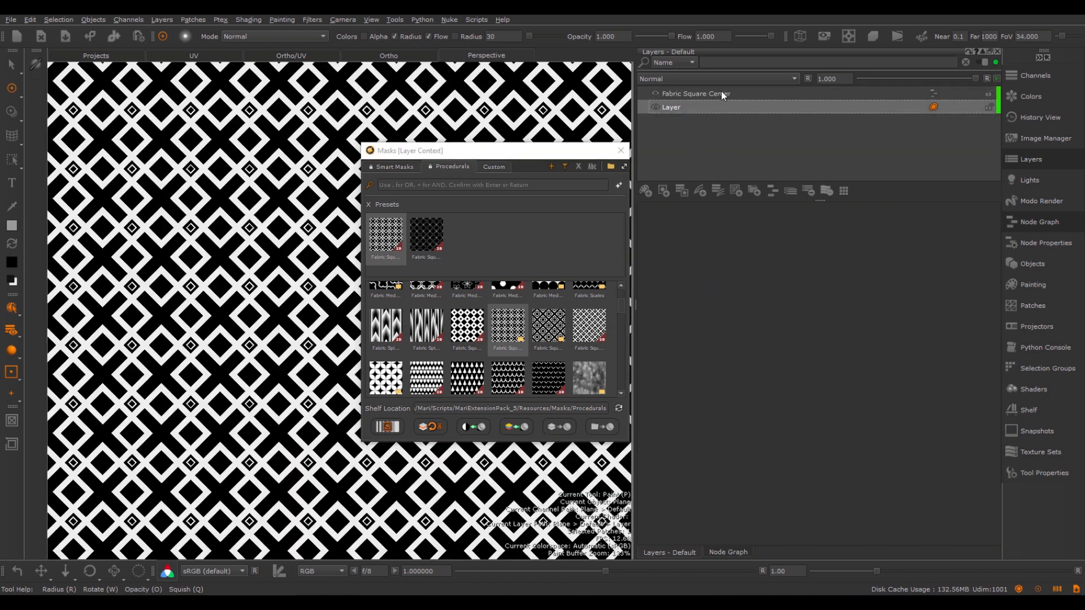
Locate the Fabric Square Center layer's group node in the node graph and move it below the Layer node.
{"action": "left_click", "coordinate": [887, 93]}
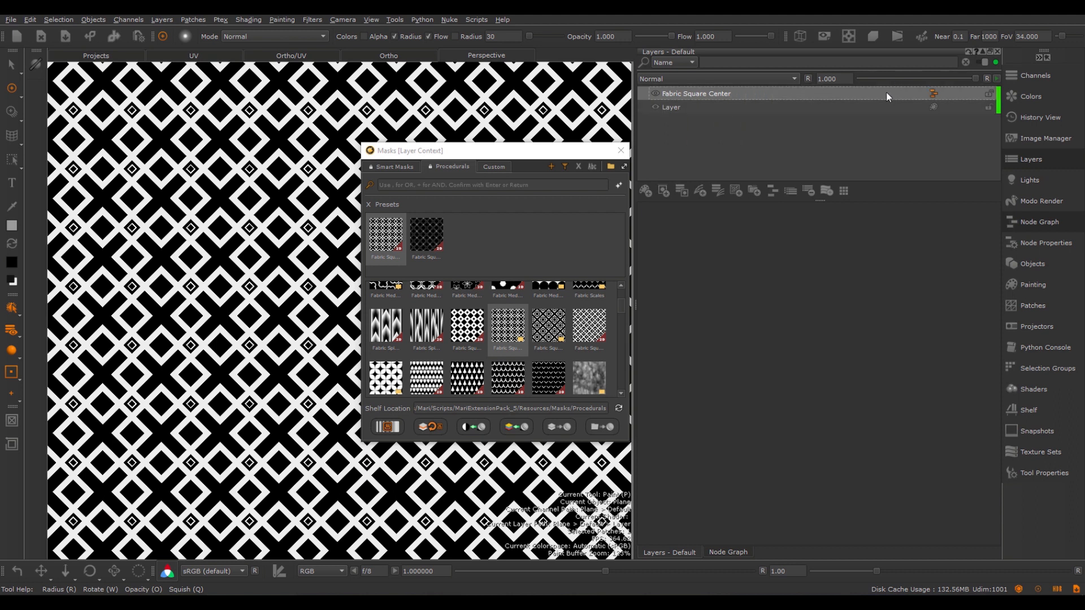
{"action": "left_click", "coordinate": [728, 553]}
{"action": "key", "text": "f"}
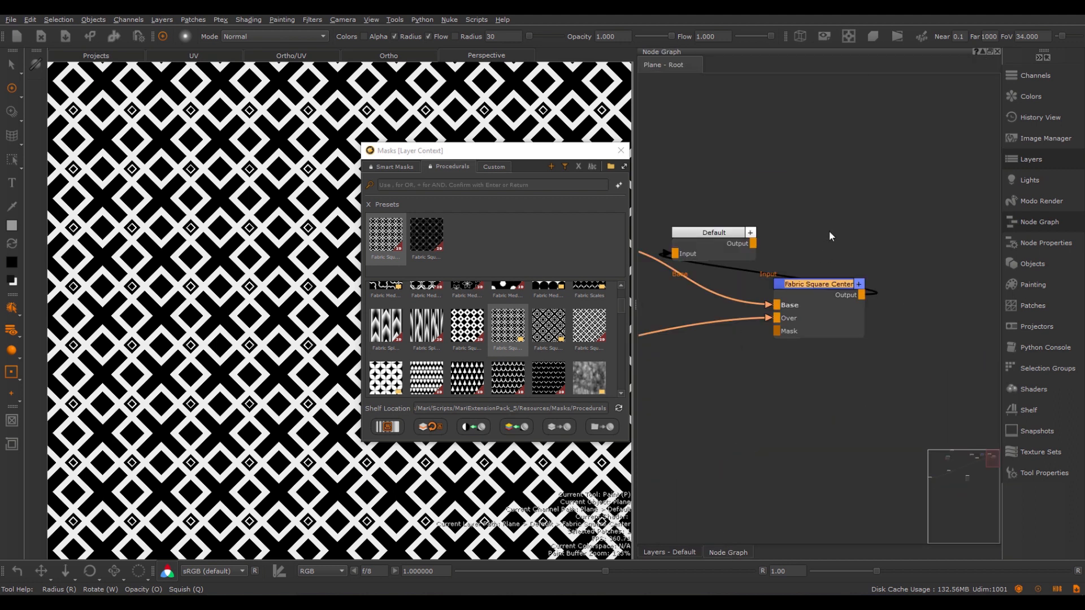
{"action": "left_click_drag", "start_coordinate": [720, 233], "coordinate": [898, 234]}
{"action": "scroll", "coordinate": [755, 249], "scroll_direction": "down", "scroll_amount": 3}
{"action": "middle_click_drag", "start_coordinate": [755, 249], "coordinate": [920, 198]}
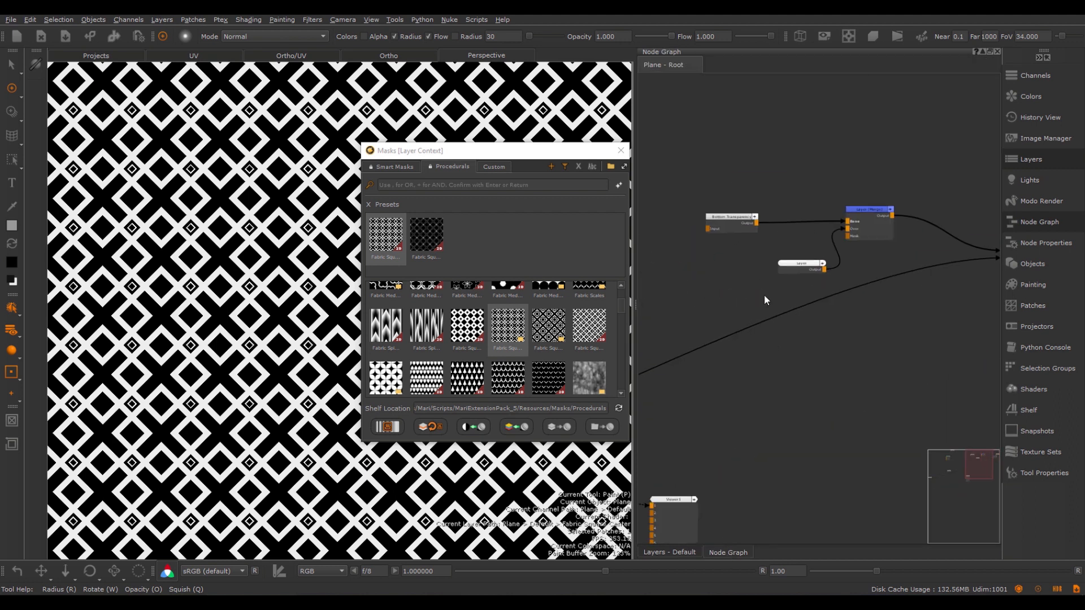
{"action": "scroll", "coordinate": [749, 270], "scroll_direction": "down", "scroll_amount": 4}
{"action": "middle_click_drag", "start_coordinate": [740, 318], "coordinate": [906, 233]}
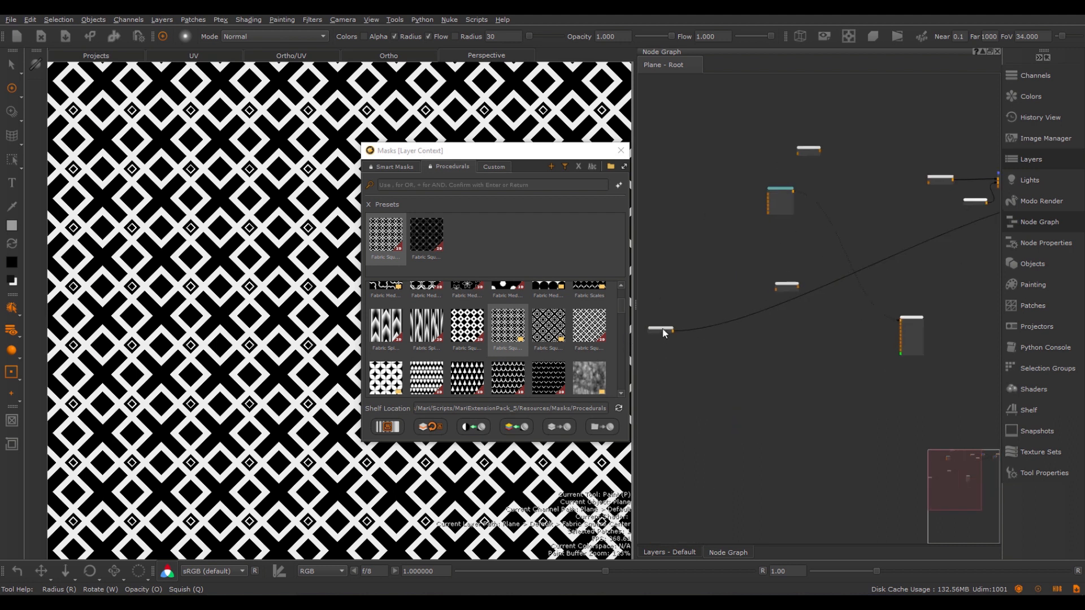
{"action": "left_click_drag", "start_coordinate": [662, 328], "coordinate": [968, 232]}
{"action": "key", "text": "f"}
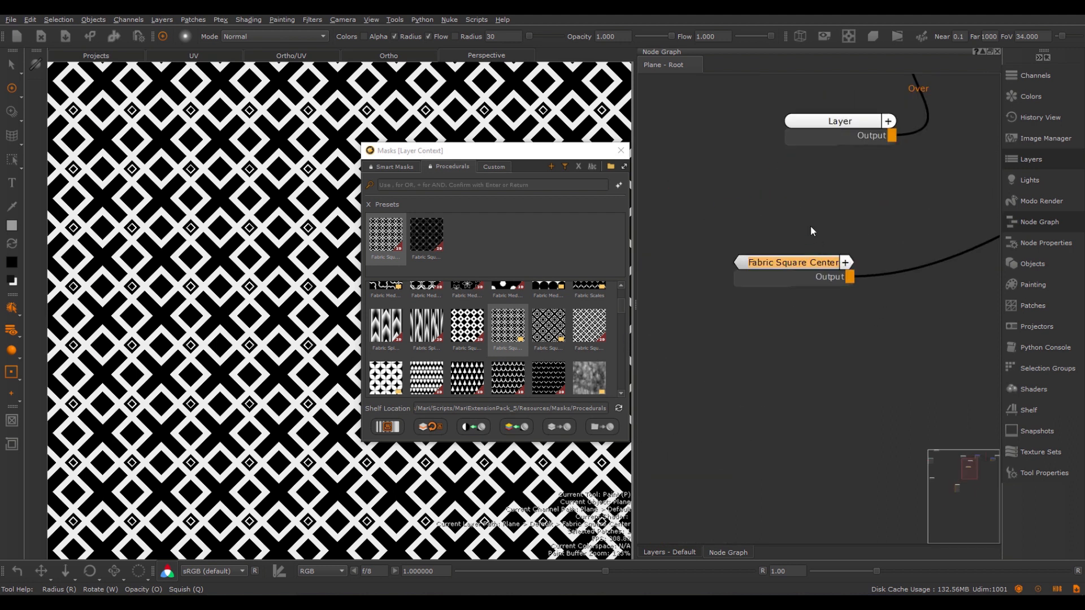
Open the properties of the Fabric Square Center group node in the node graph.
{"action": "double_click", "coordinate": [792, 263]}
{"action": "left_click", "coordinate": [673, 66]}
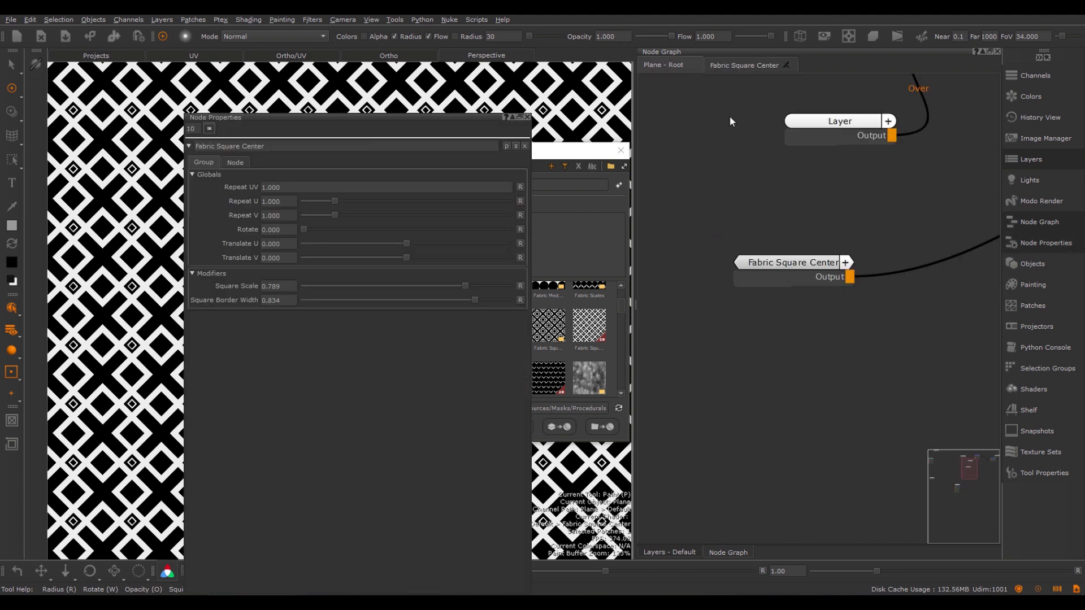
{"action": "left_click", "coordinate": [794, 266]}
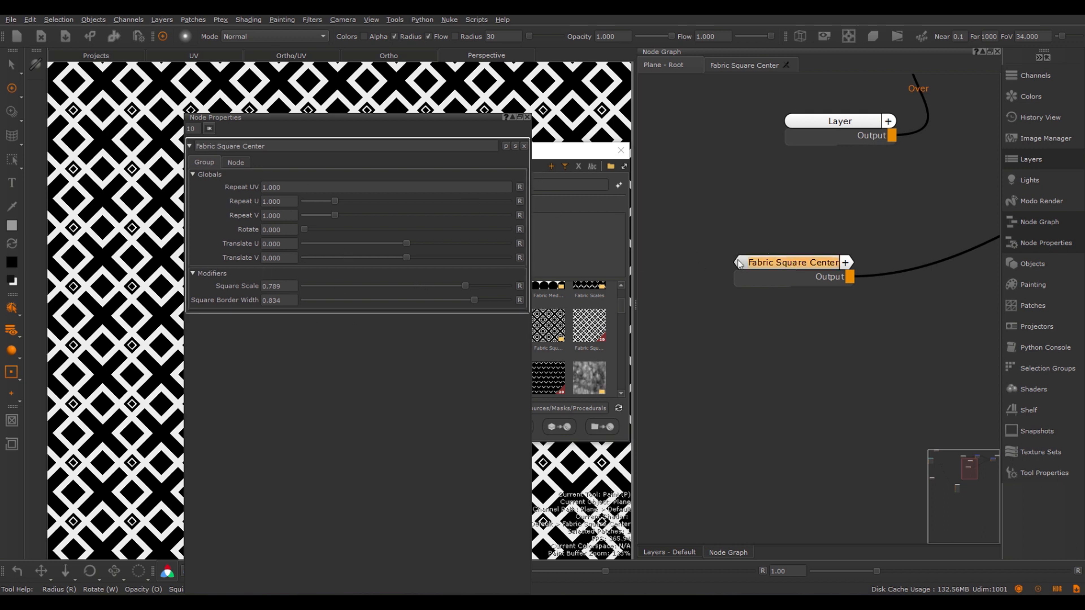
{"action": "left_click", "coordinate": [775, 70]}
{"action": "left_click", "coordinate": [644, 64]}
Examine the Fabric Square Center layer's controls in the layer stack, close the Node Properties window and compare with the node graph.
{"action": "left_click", "coordinate": [684, 552]}
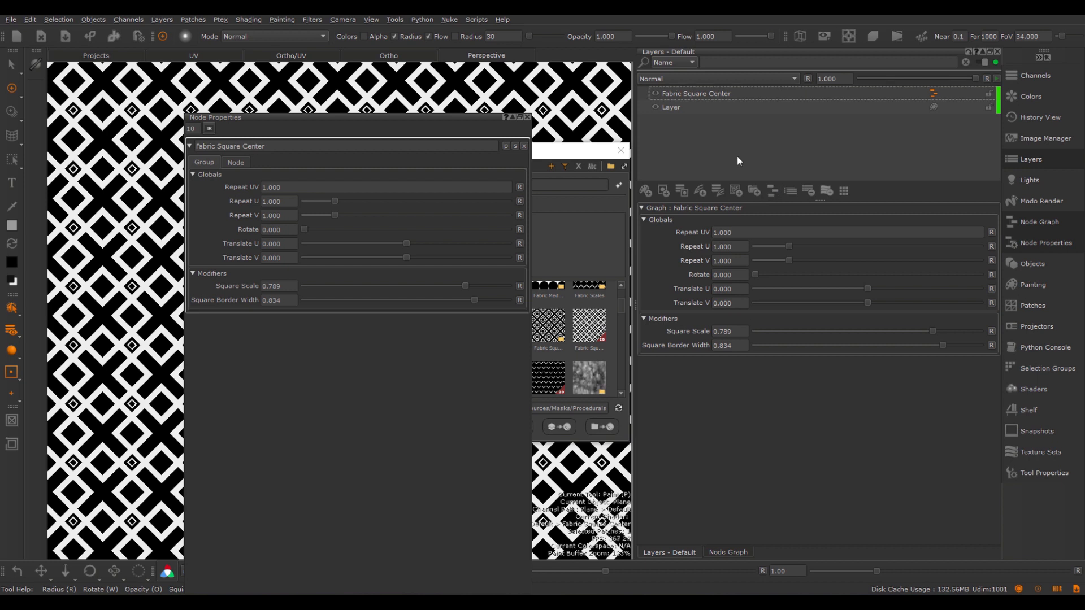
{"action": "left_click", "coordinate": [709, 95]}
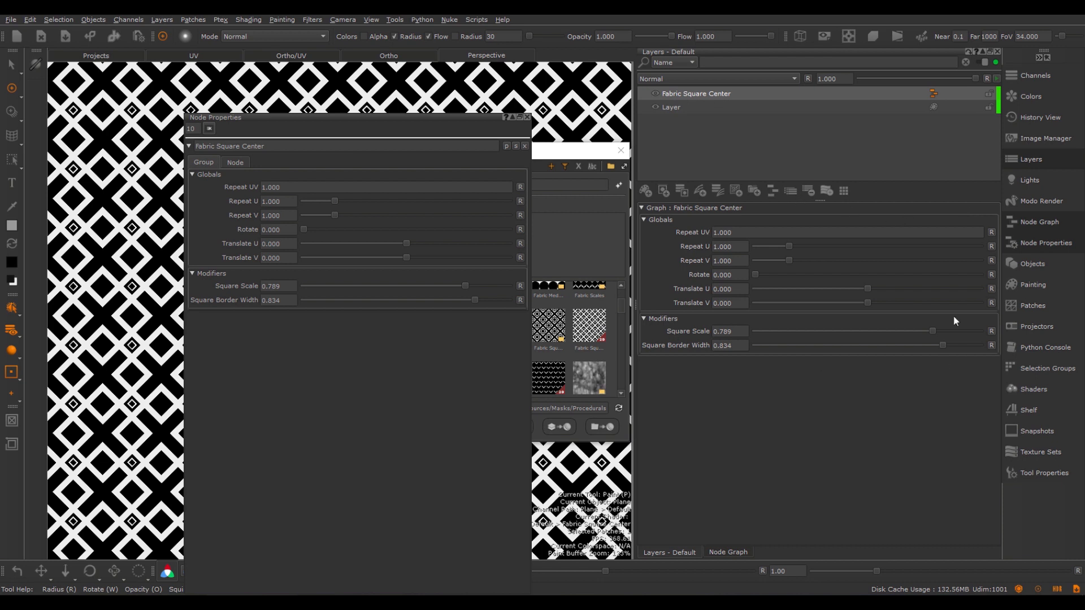
{"action": "left_click", "coordinate": [527, 117]}
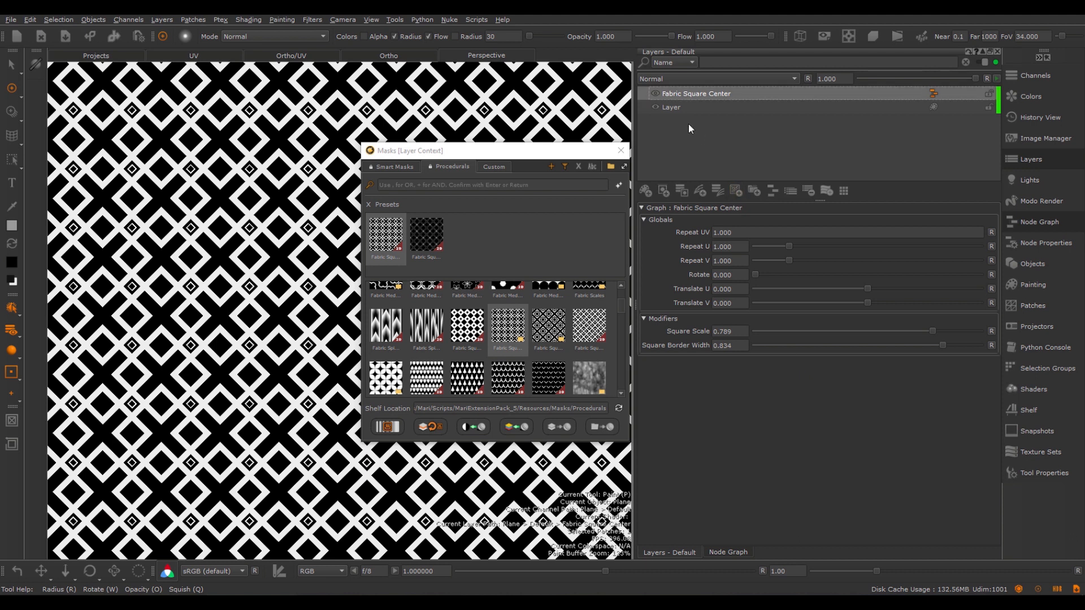
{"action": "left_click", "coordinate": [737, 551]}
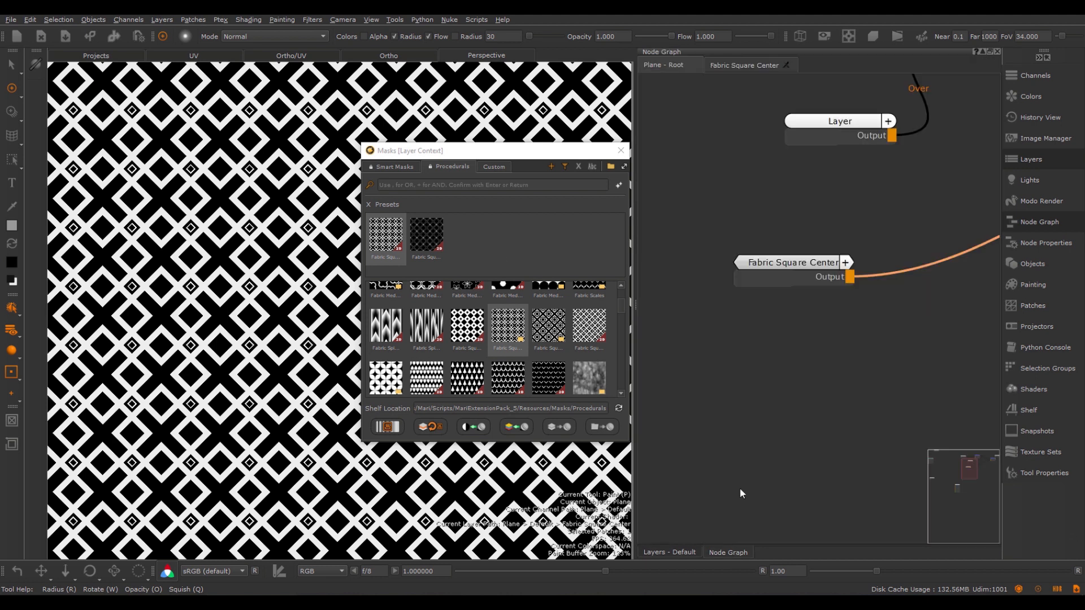
{"action": "left_click", "coordinate": [660, 553]}
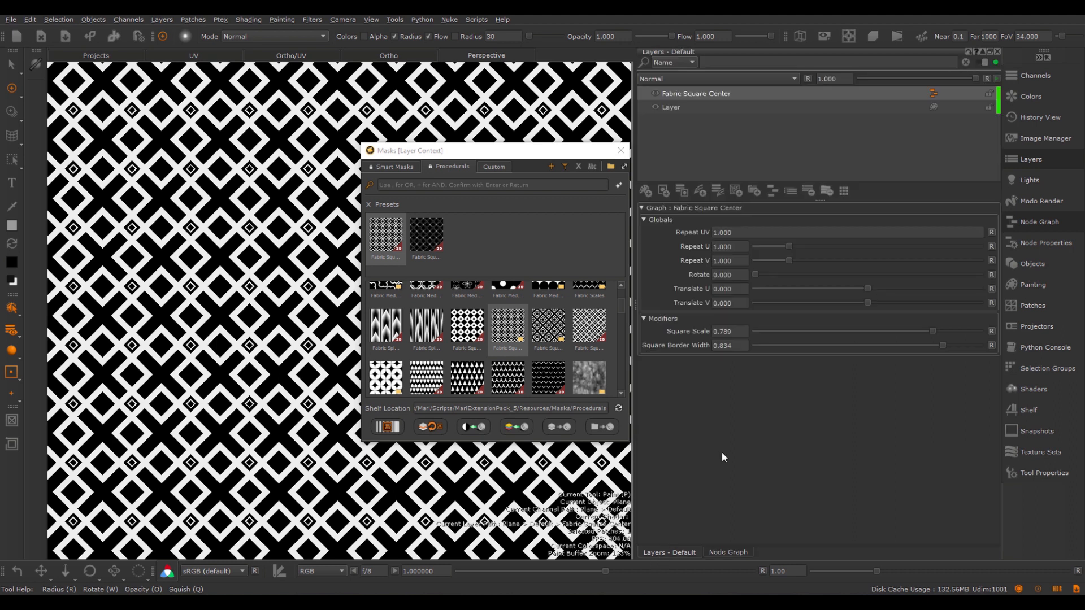